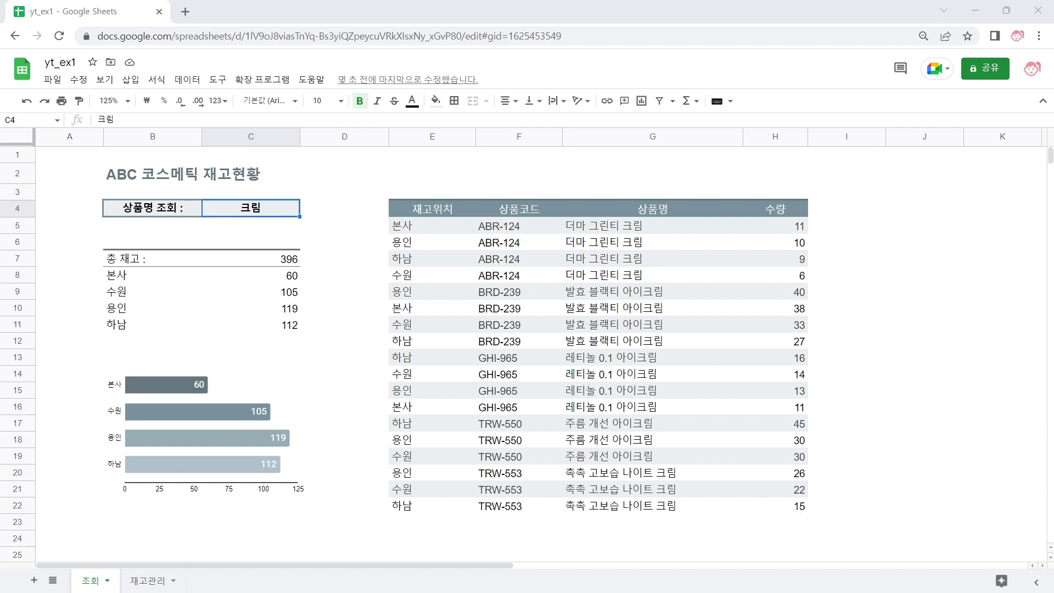
Look over the inventory table on the 재고관리 sheet and return to the 조회 sheet.
click(156, 582)
click(291, 431)
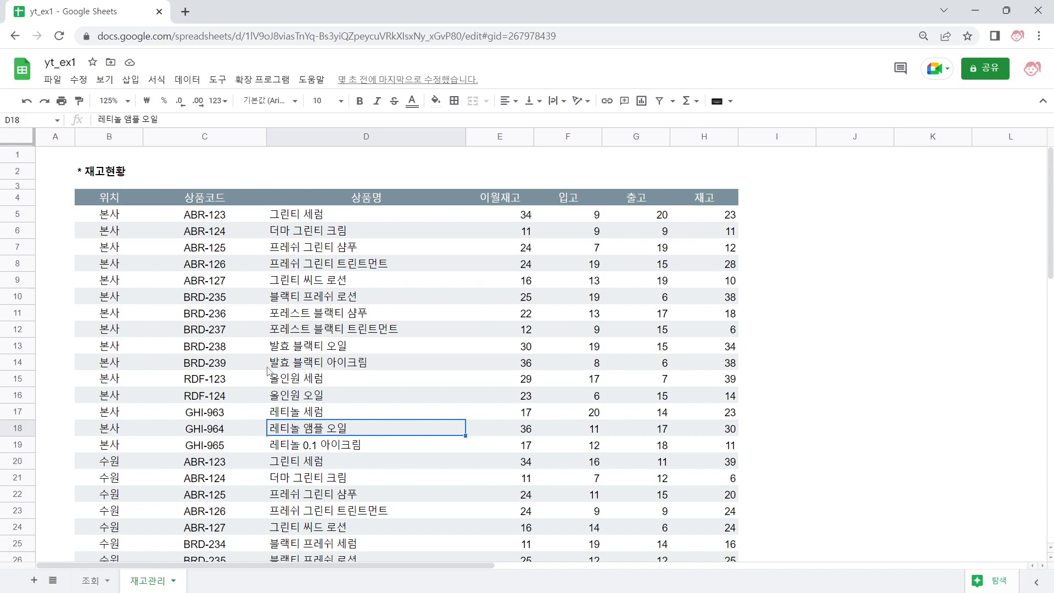
click(88, 582)
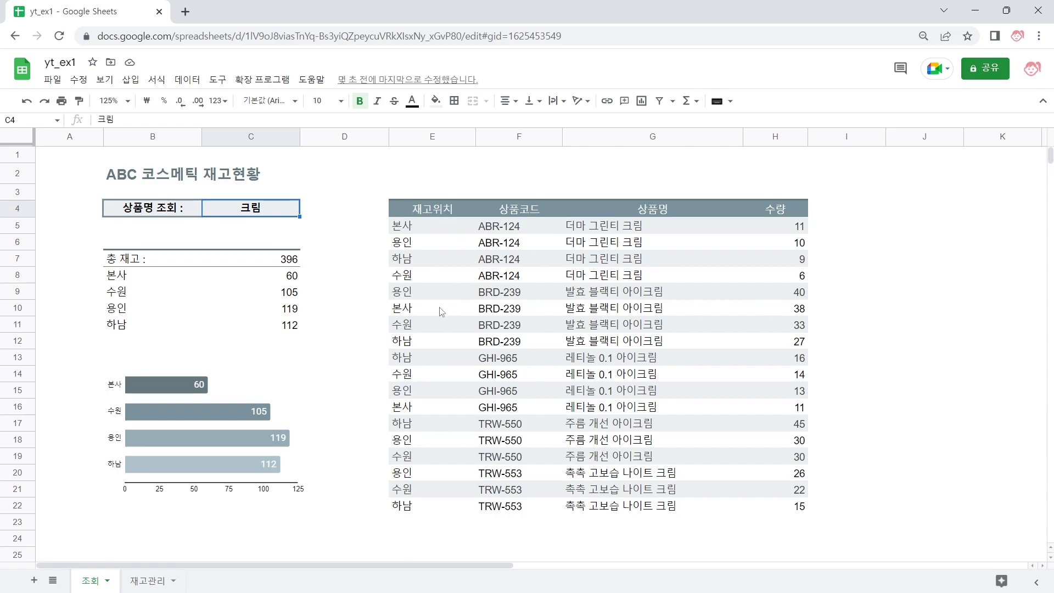
Query the inventory for 세럼 and 아이크림 in the product-name search cell C4.
text(세럼)
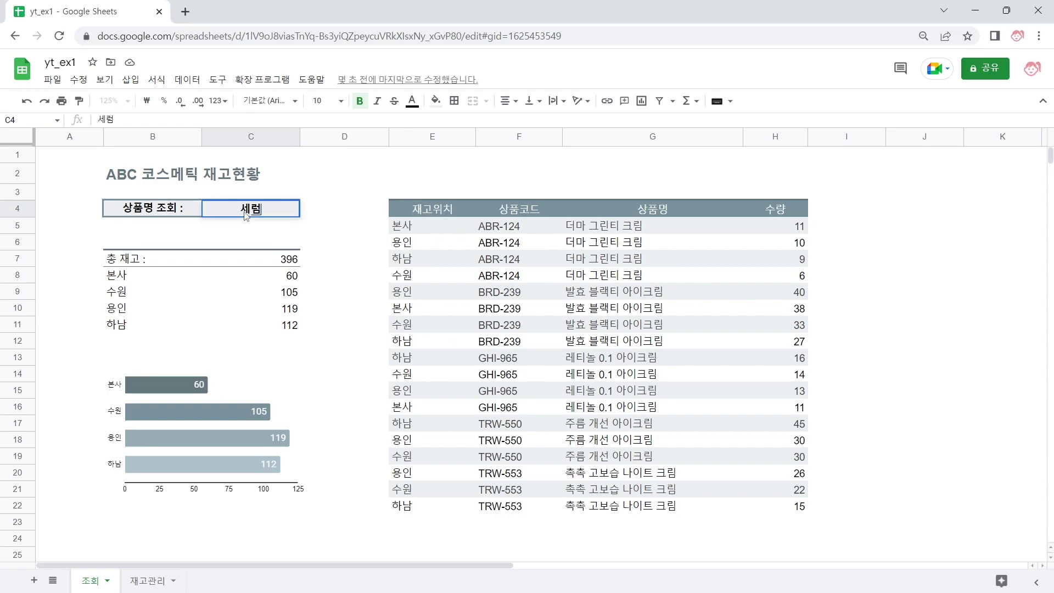
key(Return)
key(Up)
text(아일크림)
key(Return)
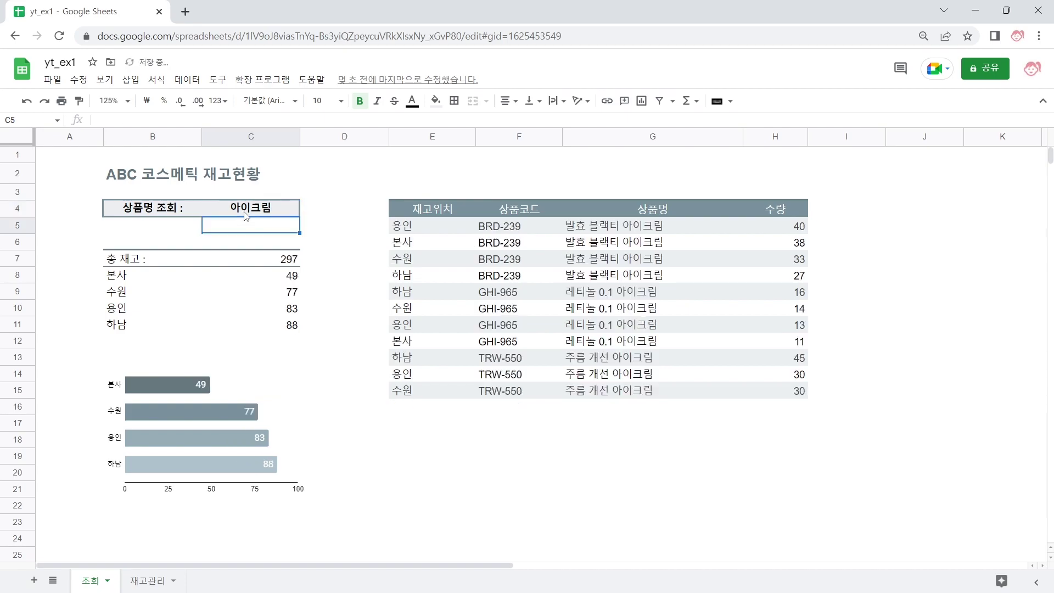
Query cell C4 for 앰플 and 오일, and go to the 재고관리 sheet.
key(Up)
text(앰프ㄹ)
key(Return)
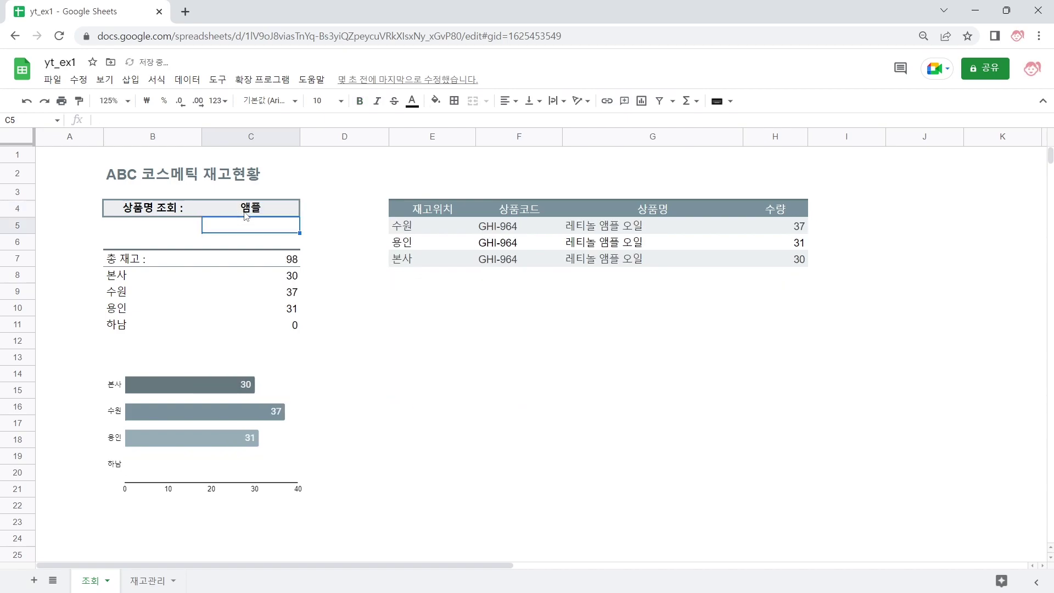
key(Up)
text(오일)
key(Return)
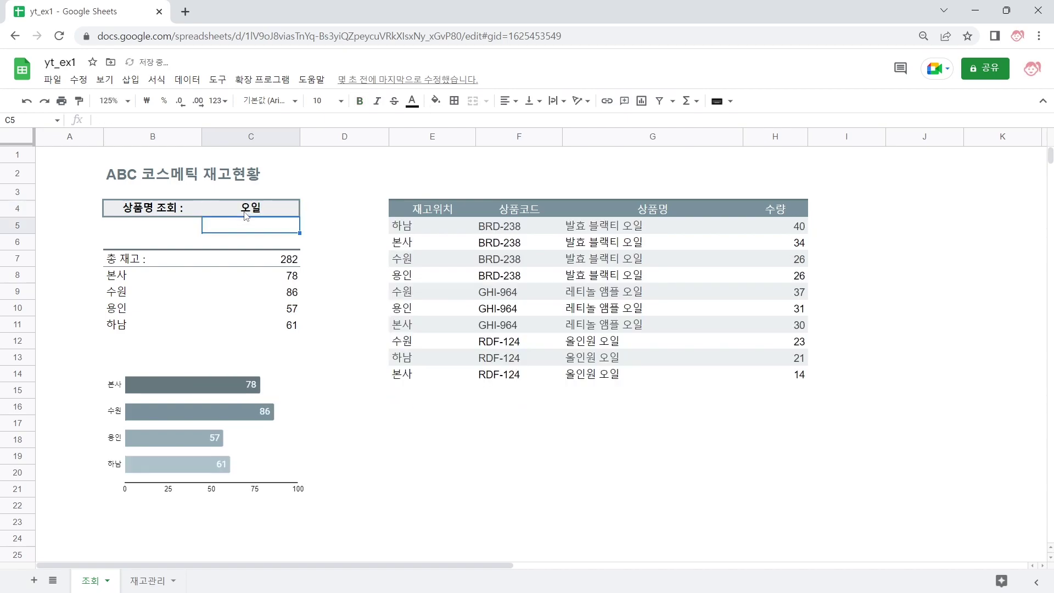
click(153, 581)
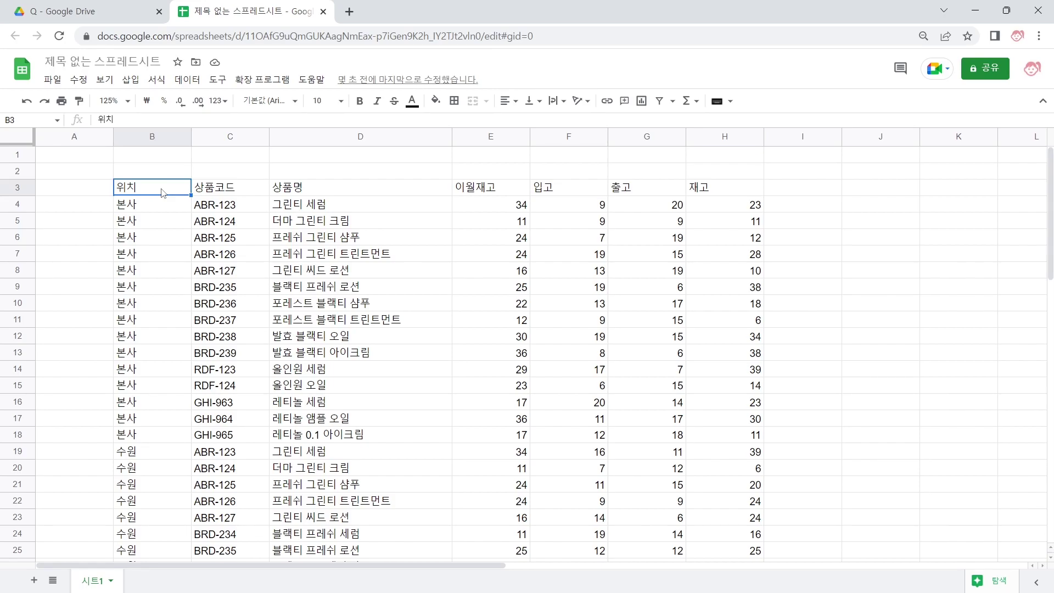
Add alternating colours to the inventory table and set their range to B3:H.
click(157, 80)
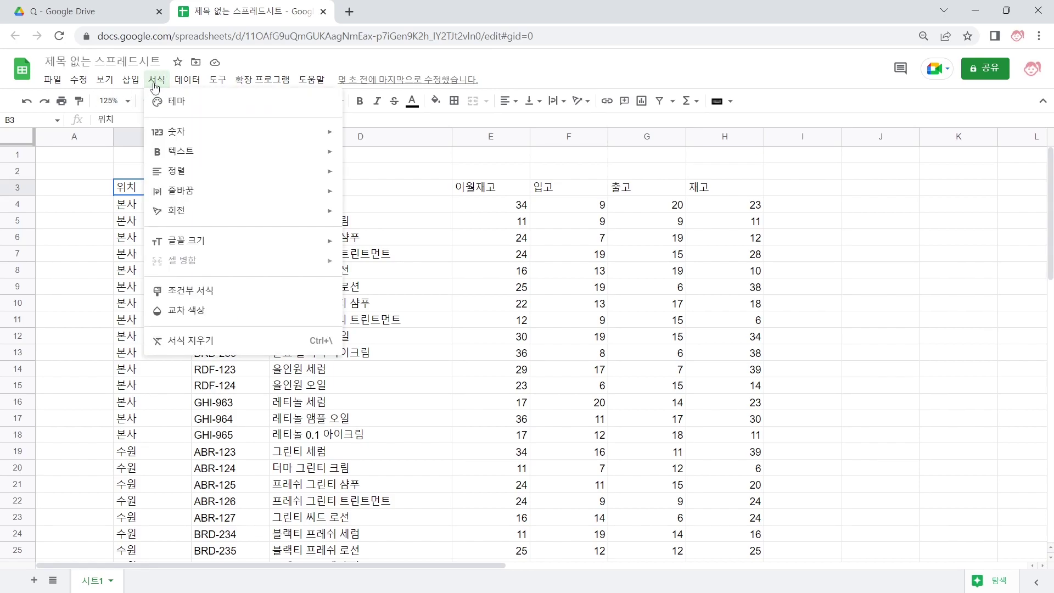
click(234, 322)
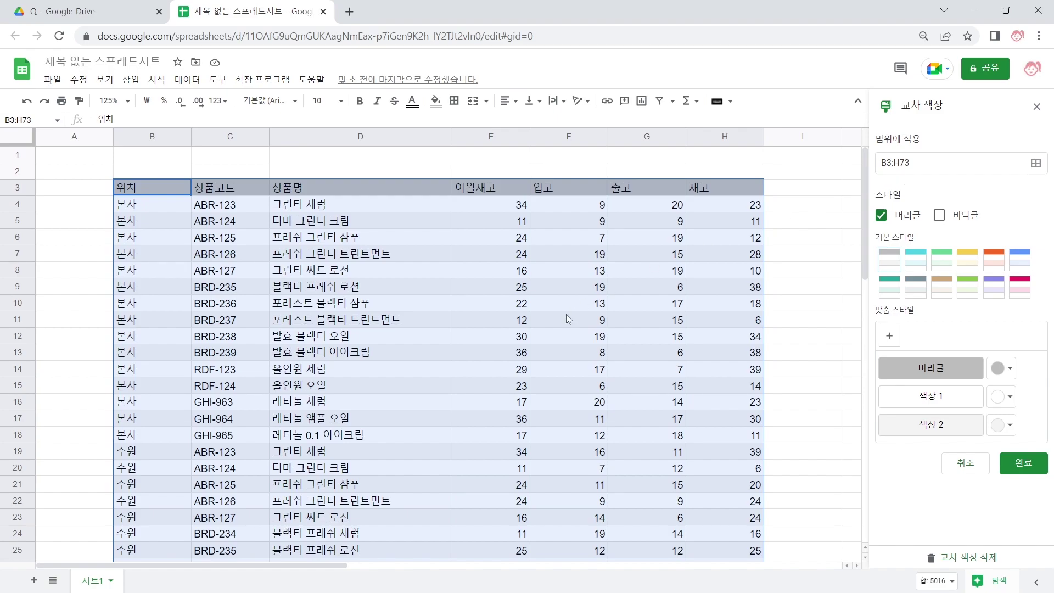
click(968, 163)
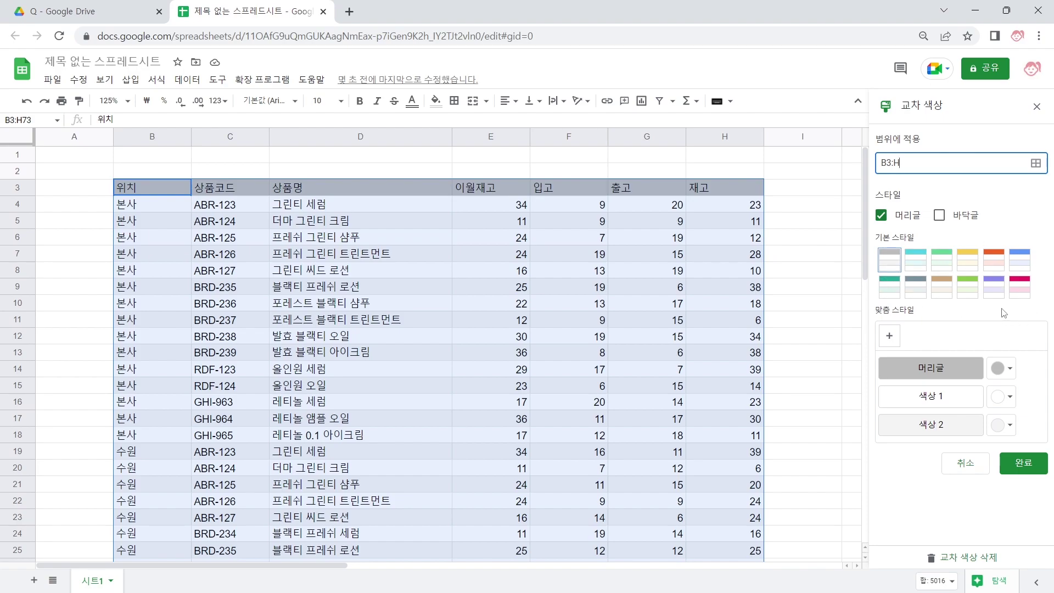
Try the yellow, orange, blue and purple default styles for the alternating colours and look at the palette for 색상 1.
click(969, 263)
click(995, 262)
click(1018, 261)
click(990, 288)
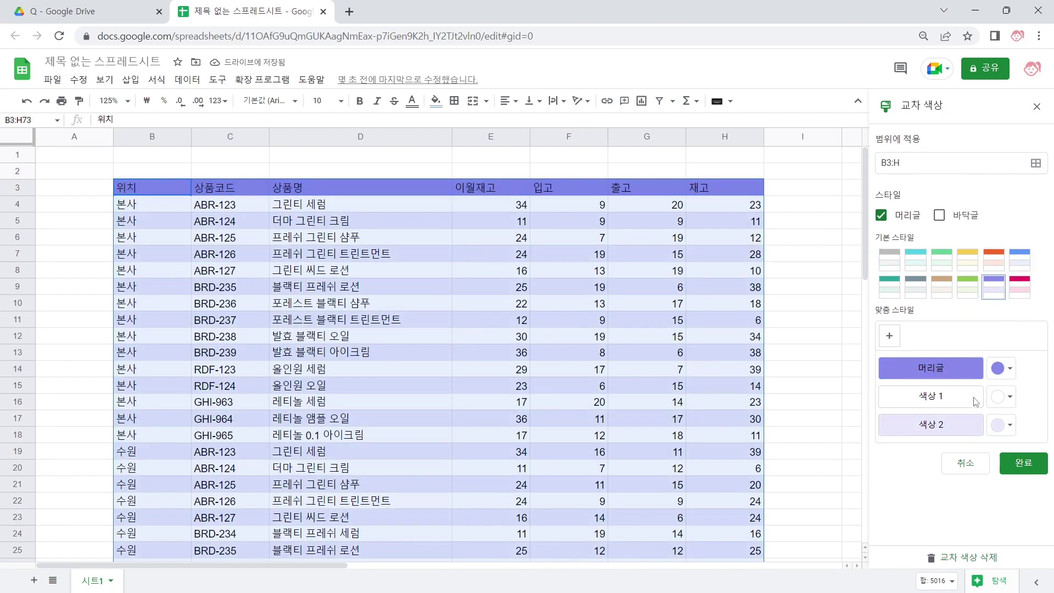
click(1004, 396)
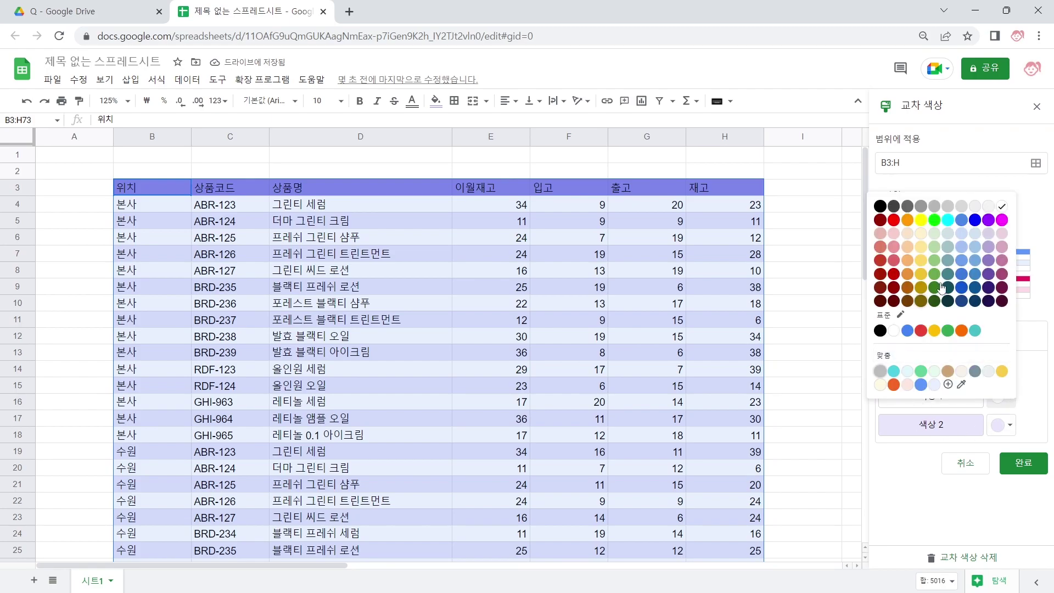
click(922, 484)
Apply the blue-grey default style to the alternating colours and finish the banding setup.
click(916, 290)
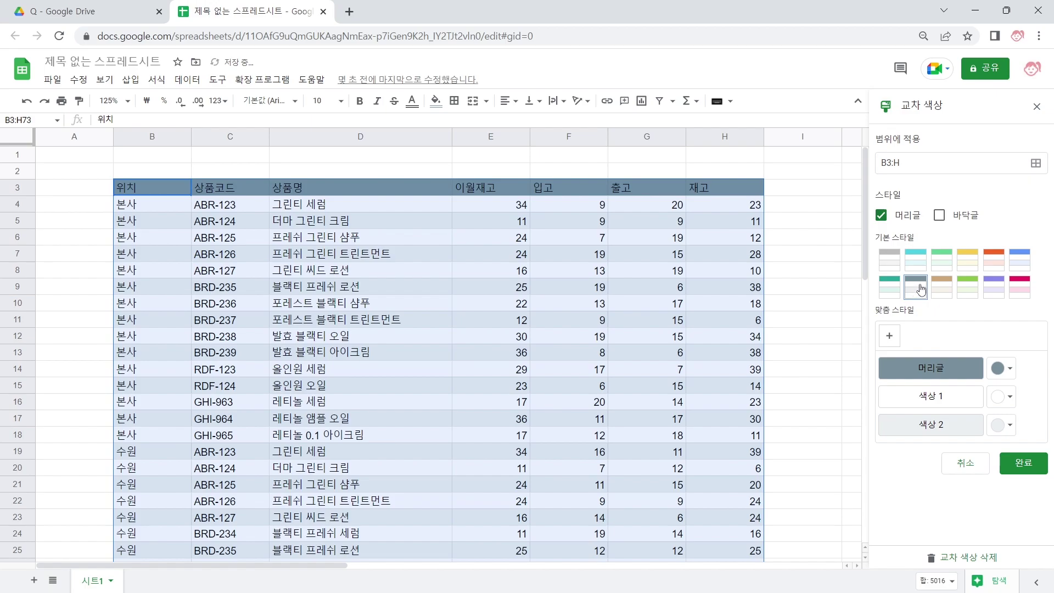
click(1023, 463)
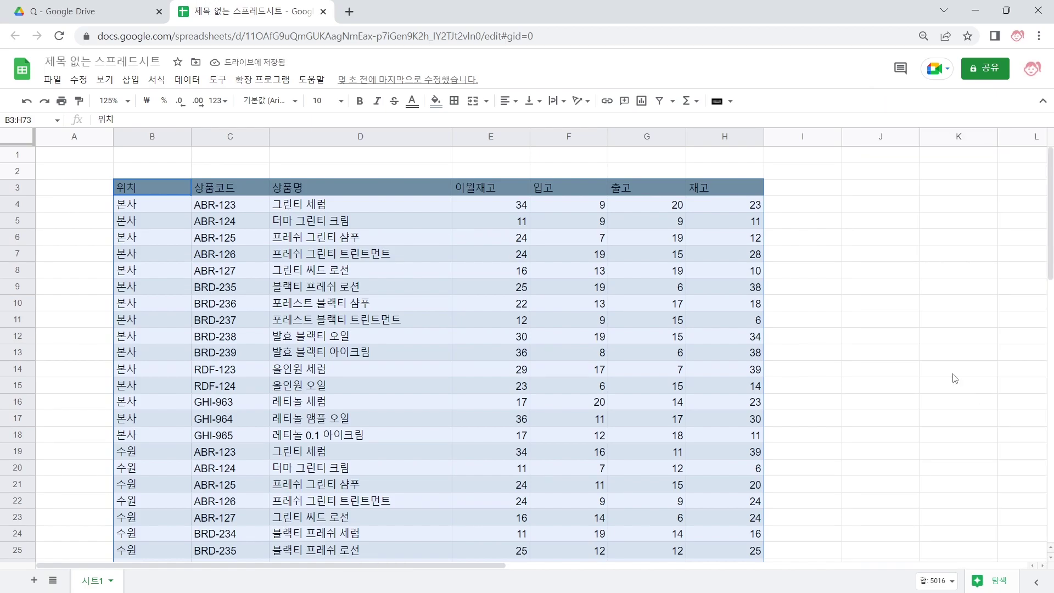
click(883, 332)
Make the header text in B3:H3 white and centre it horizontally.
drag(164, 196, 729, 196)
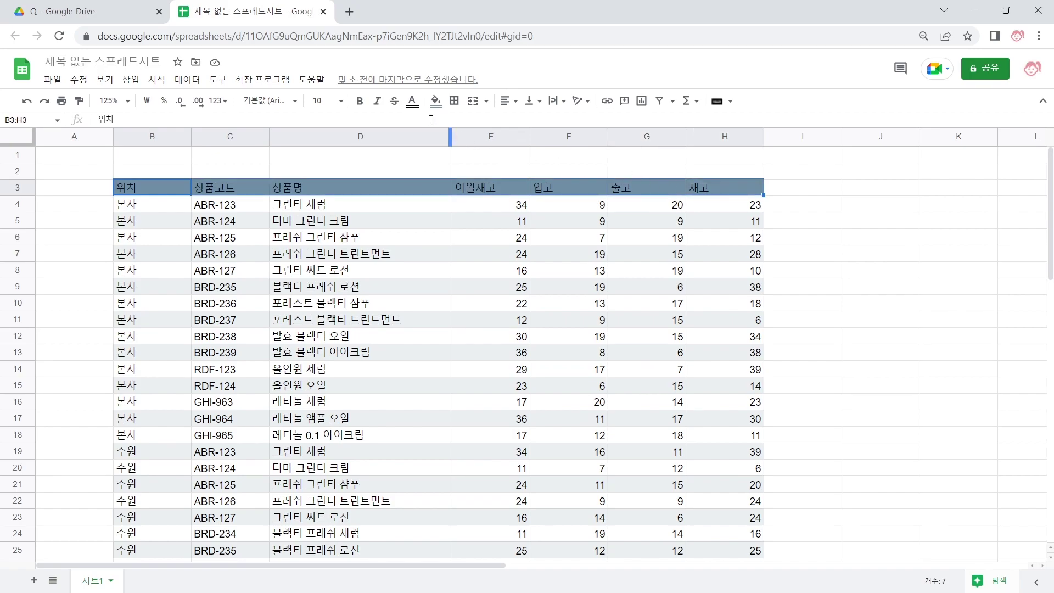
click(412, 102)
click(539, 142)
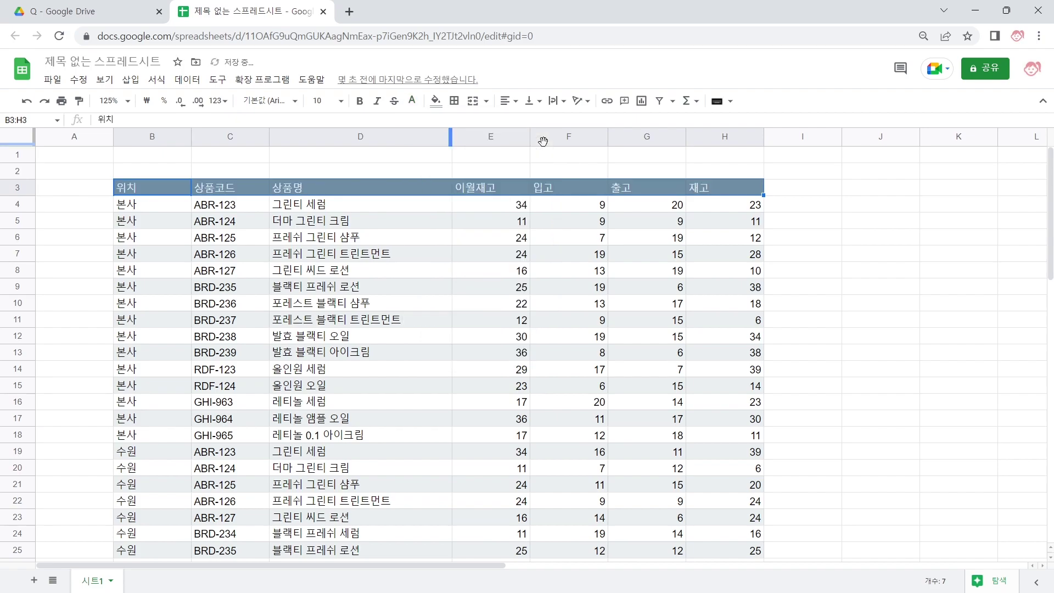
click(518, 106)
click(522, 136)
click(505, 269)
click(492, 206)
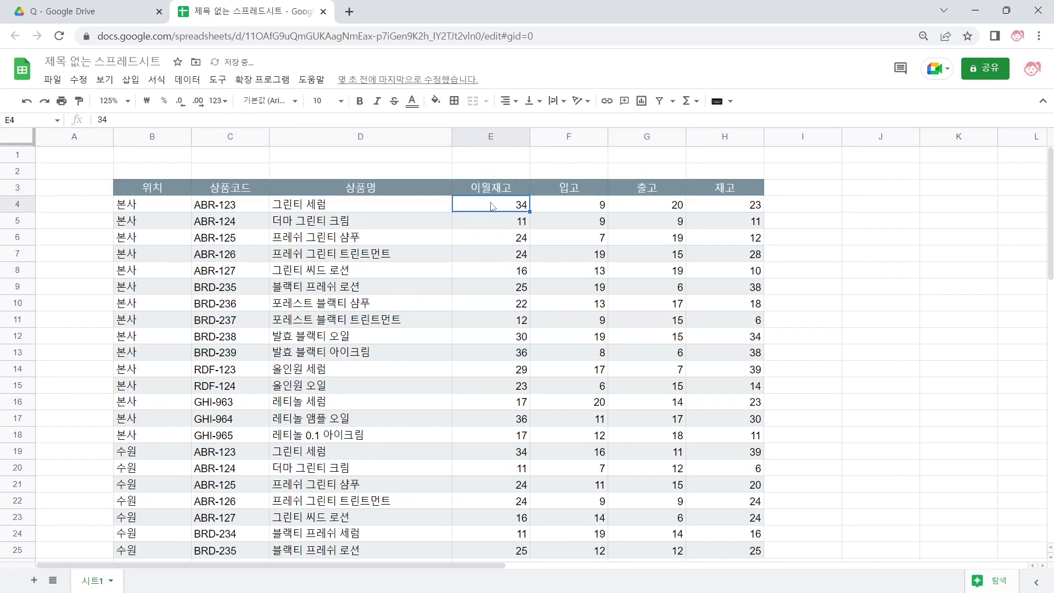
Freeze the rows up to row 3 so the inventory table's header stays in view while scrolling.
scroll(501, 292, down, 14)
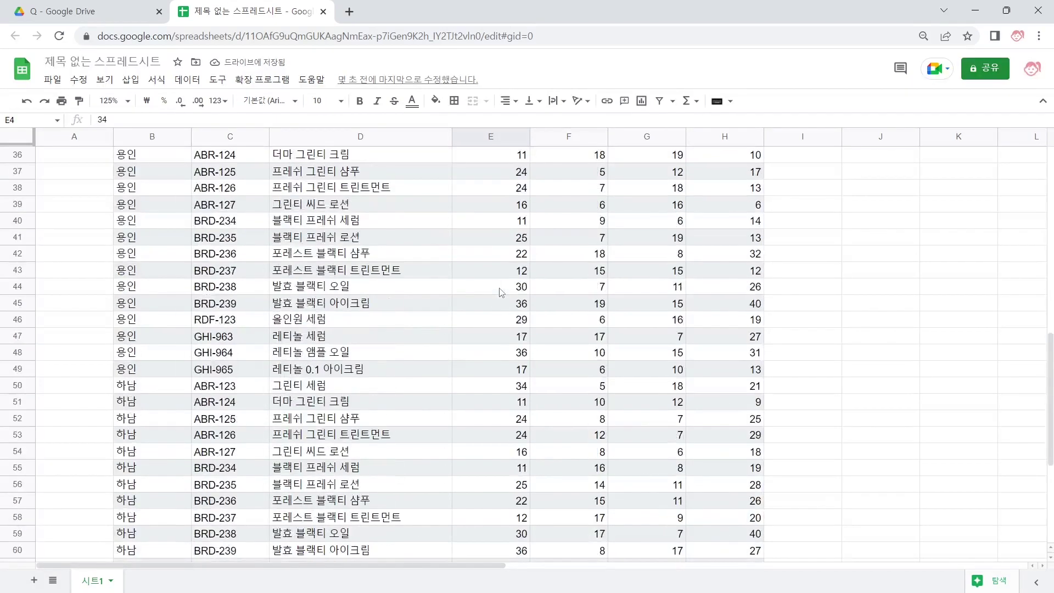
scroll(501, 293, down, 2)
scroll(501, 292, up, 7)
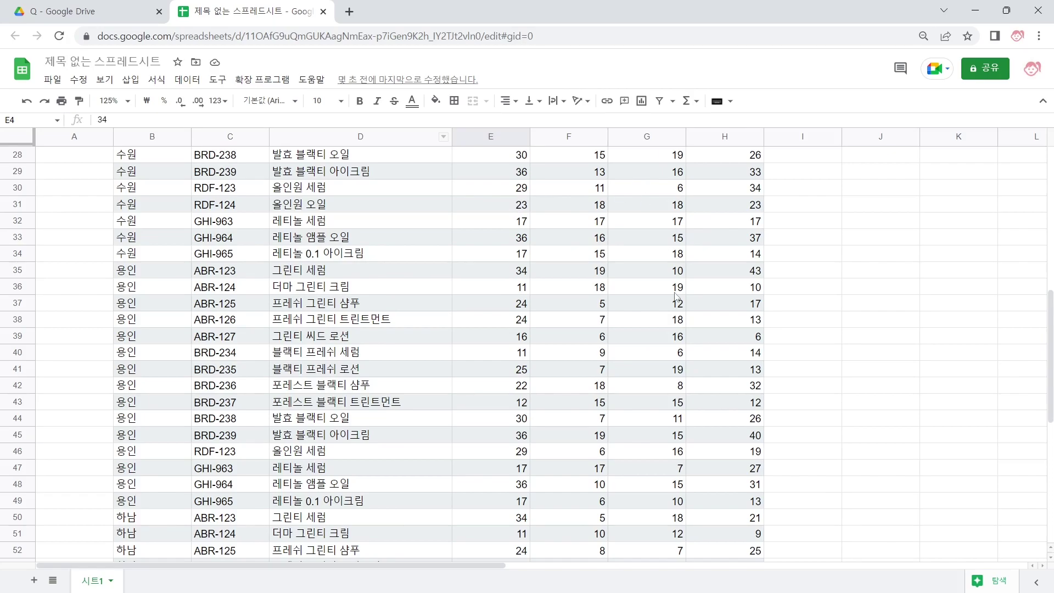
scroll(677, 291, up, 5)
scroll(677, 306, up, 5)
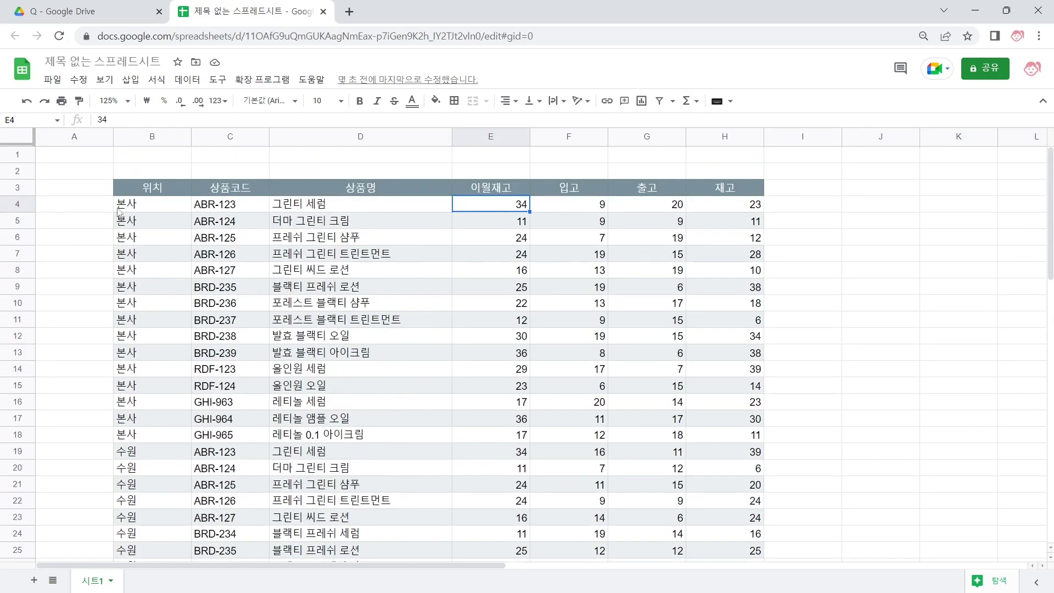
click(101, 191)
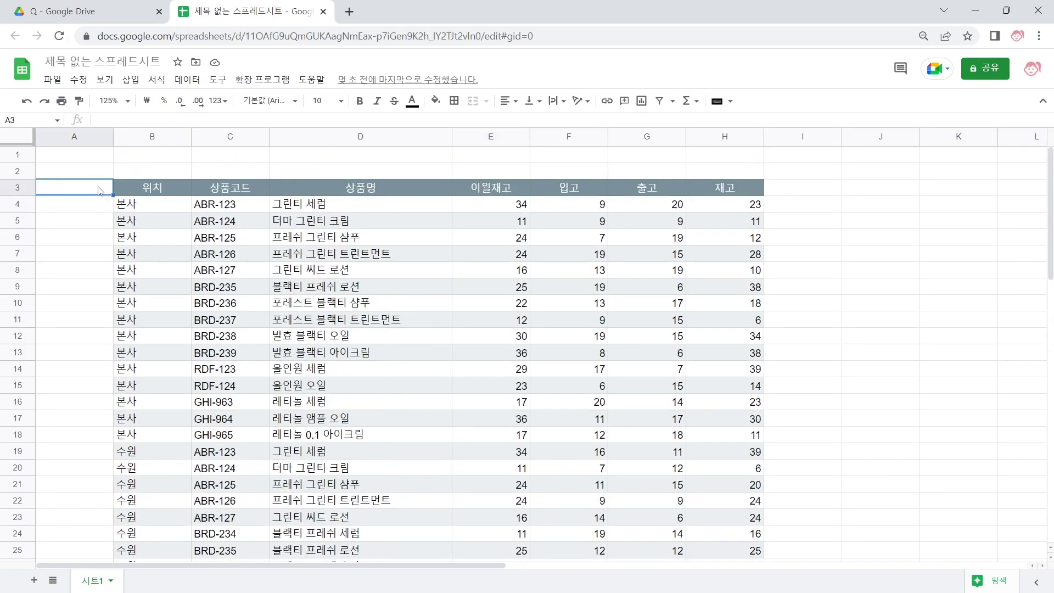
click(104, 79)
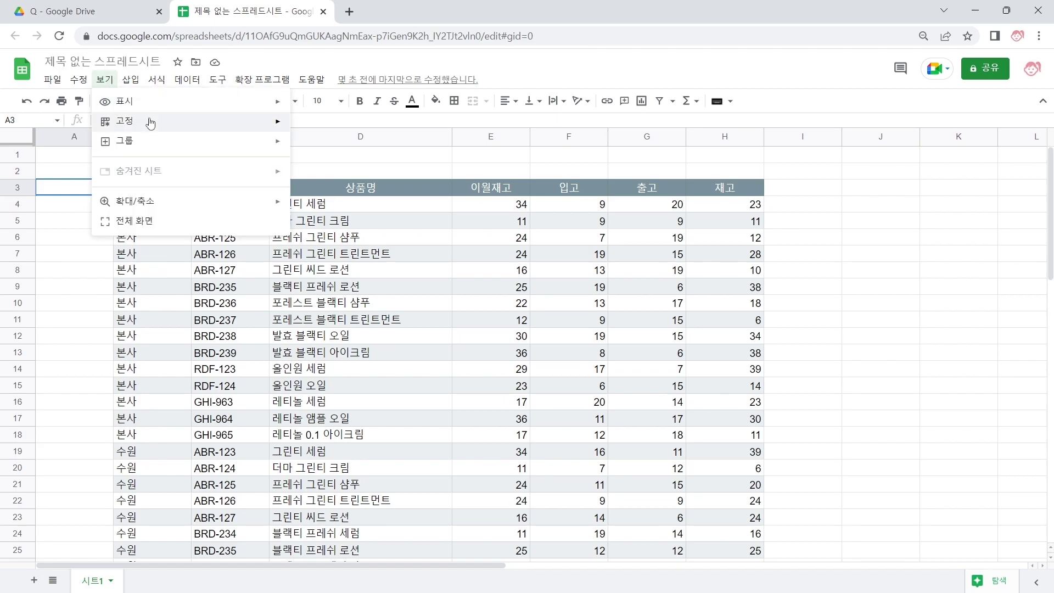
mouse_move(150, 123)
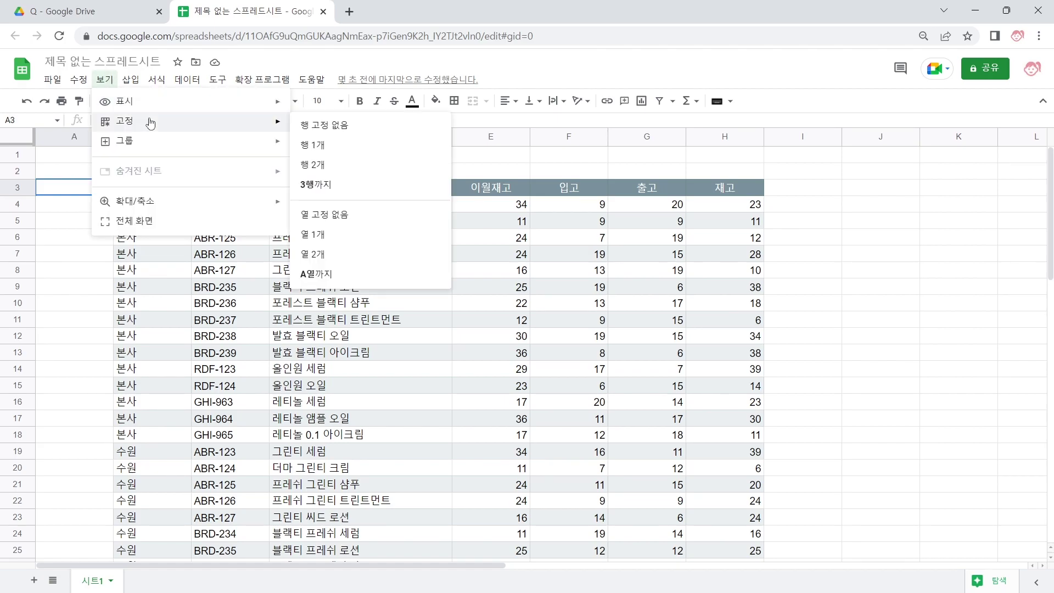
click(321, 186)
scroll(682, 315, down, 10)
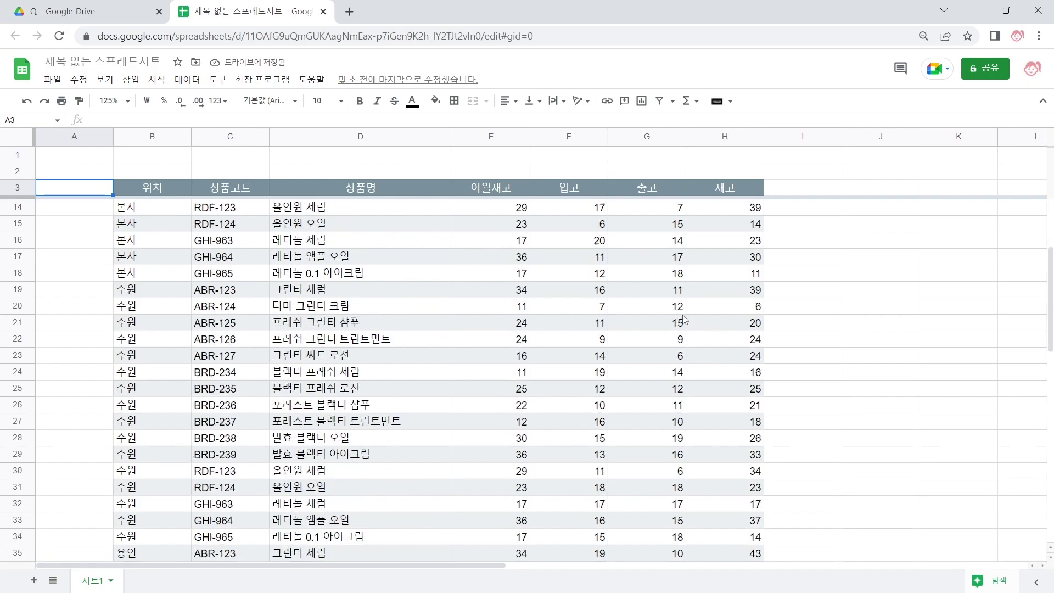
scroll(683, 316, down, 7)
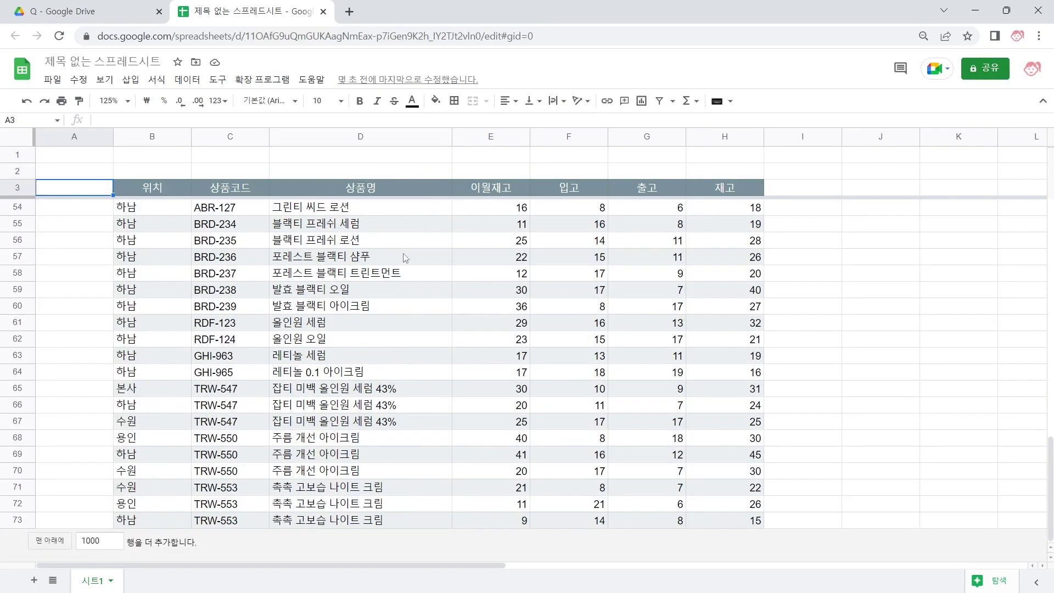
scroll(497, 351, up, 17)
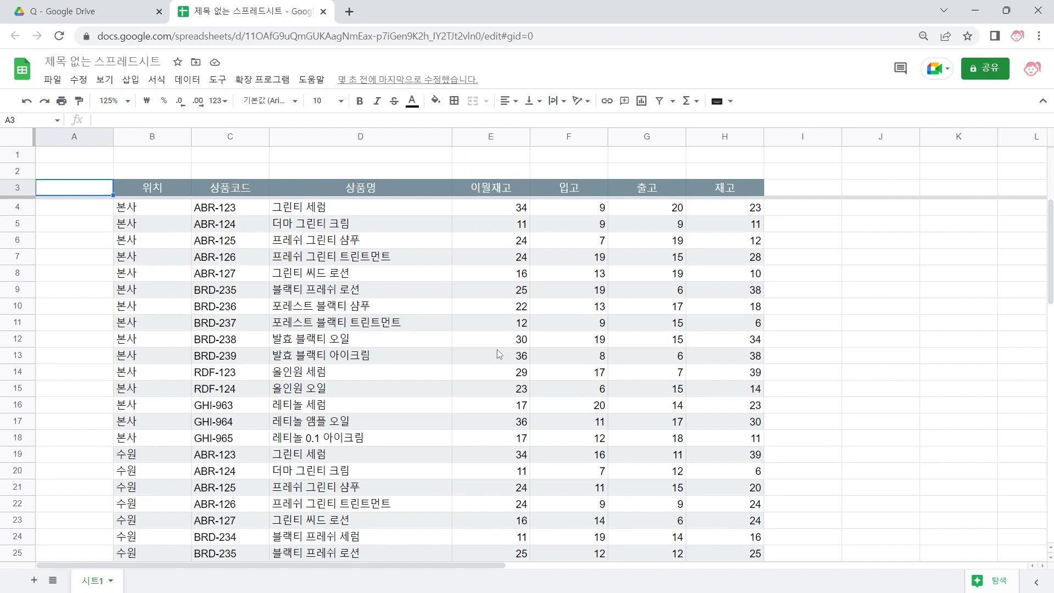
Add a new sheet named 조회 and place it before 시트1.
click(34, 583)
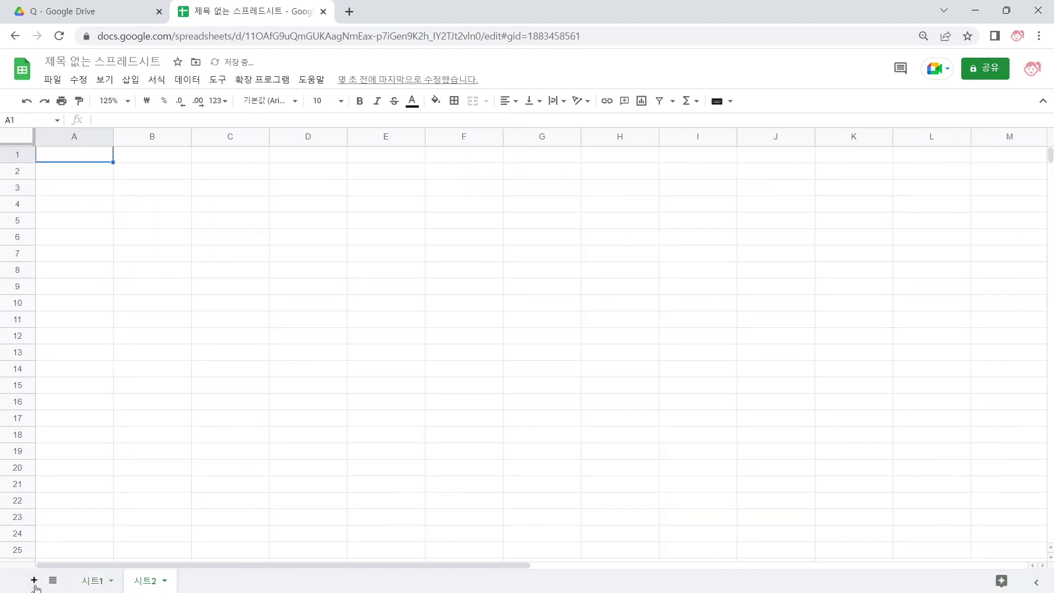
double_click(148, 583)
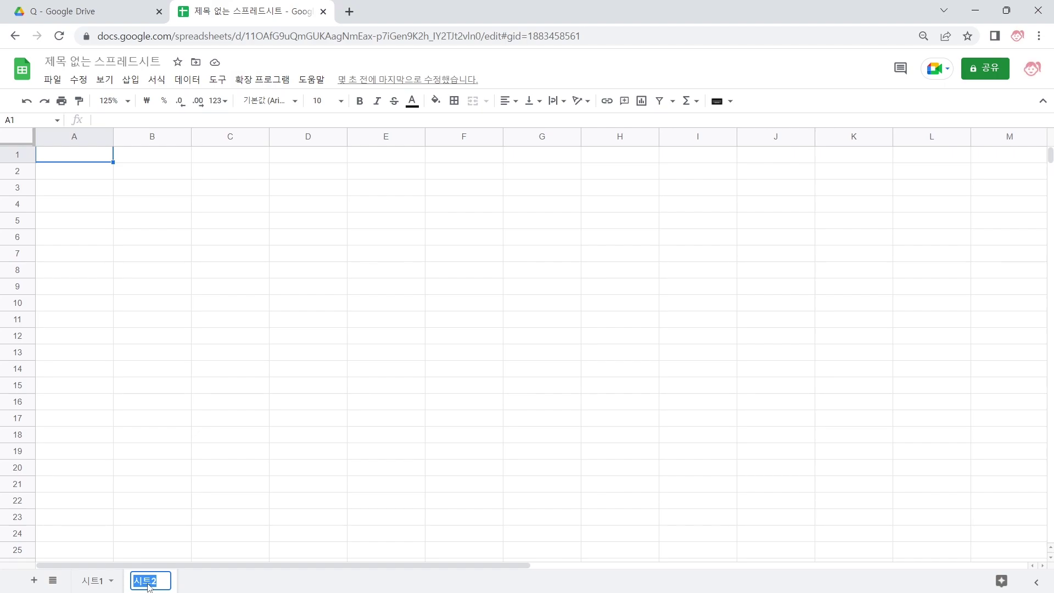
text(조회)
key(Return)
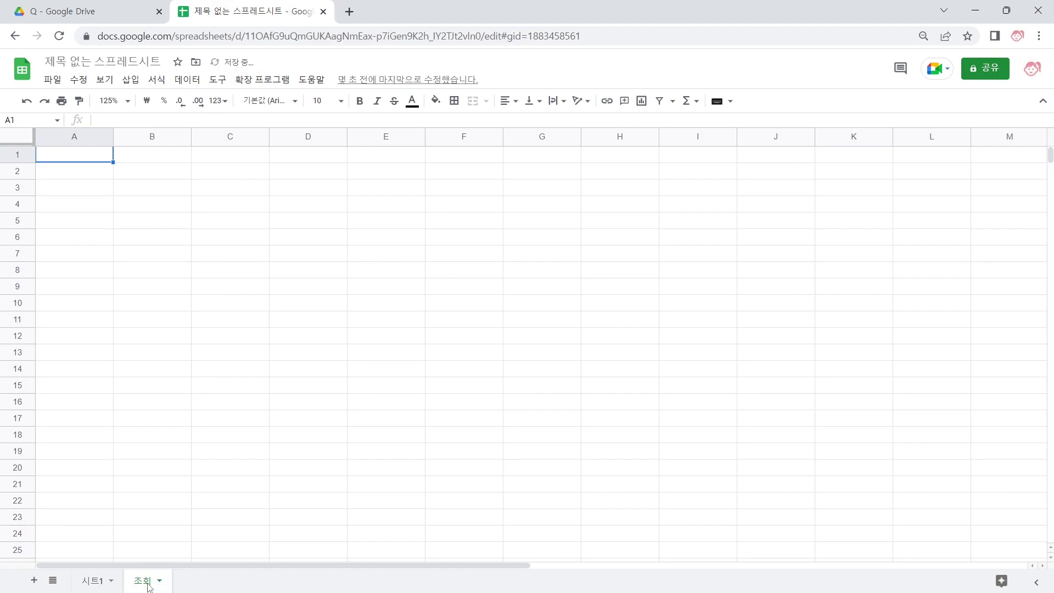
drag(147, 586, 94, 582)
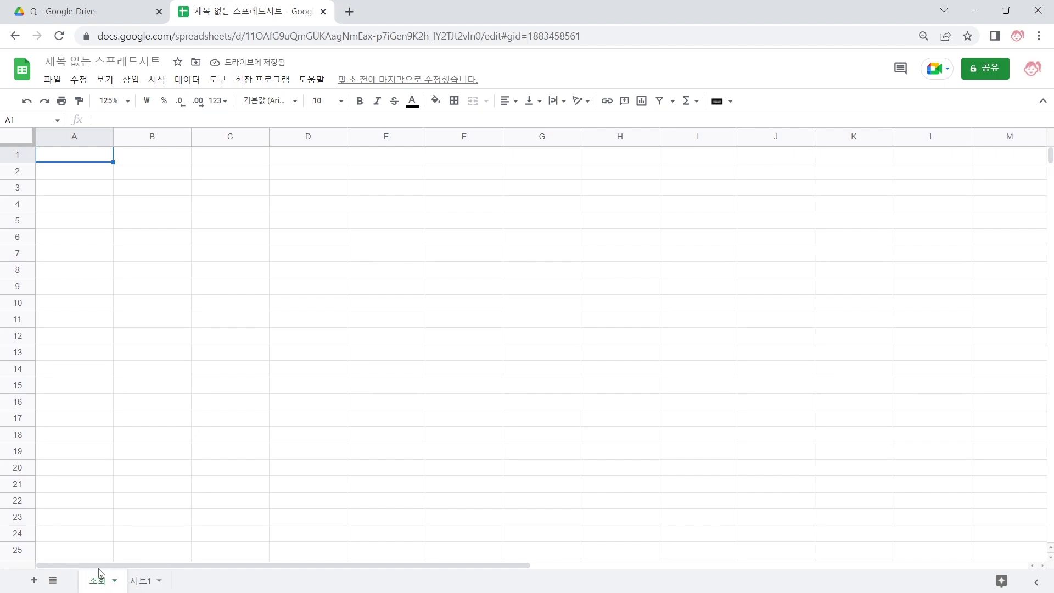
Rename the 시트1 sheet as 재고관리.
click(147, 577)
double_click(147, 581)
text(재고관리)
key(Return)
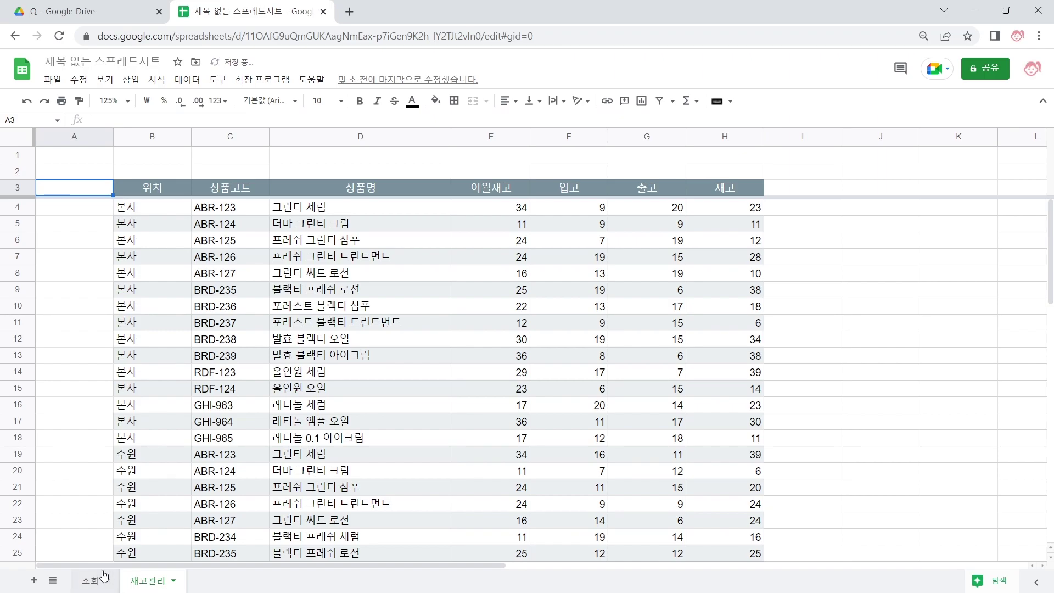
Enter the title ABC 코스메틱 재고현황 in cell B2 of the 조회 sheet.
click(88, 582)
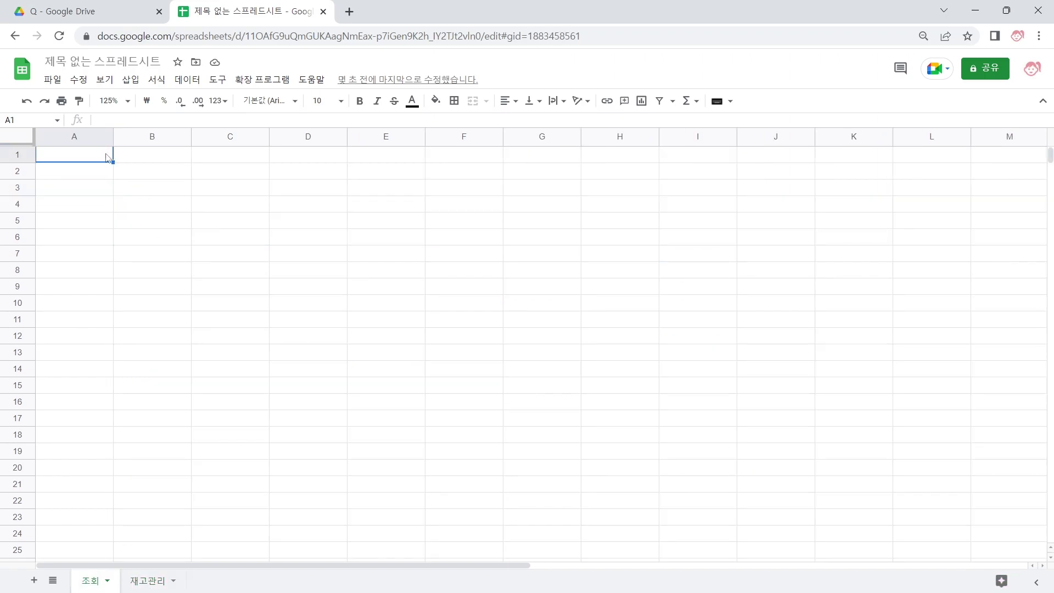
click(140, 176)
text(ABC)
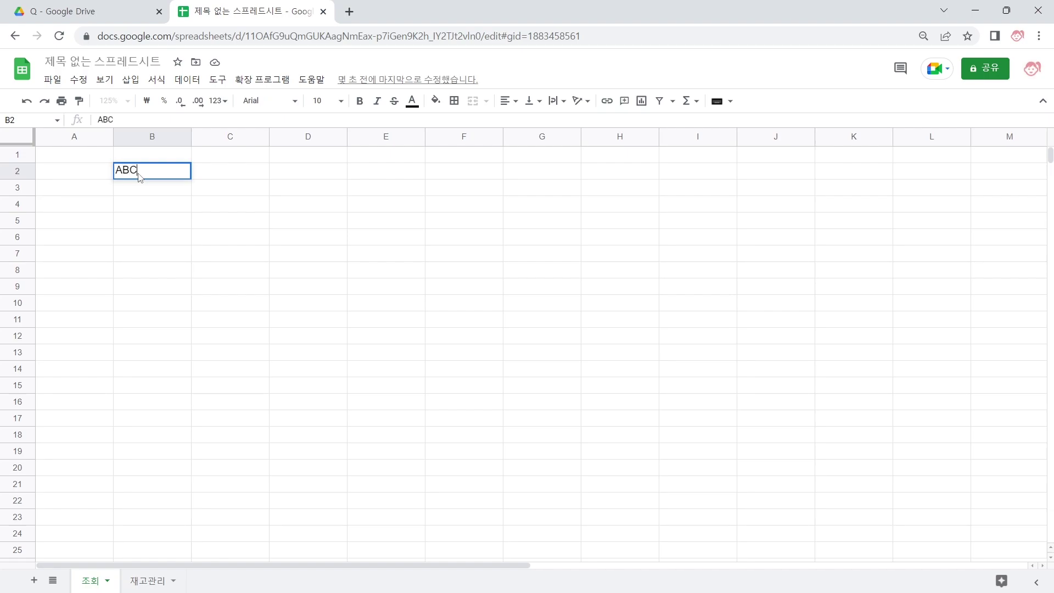
text( 코스메티ㄱ 재고현황)
key(Return)
Set the title in B2 to font size 14 and make it bold.
click(140, 176)
click(341, 101)
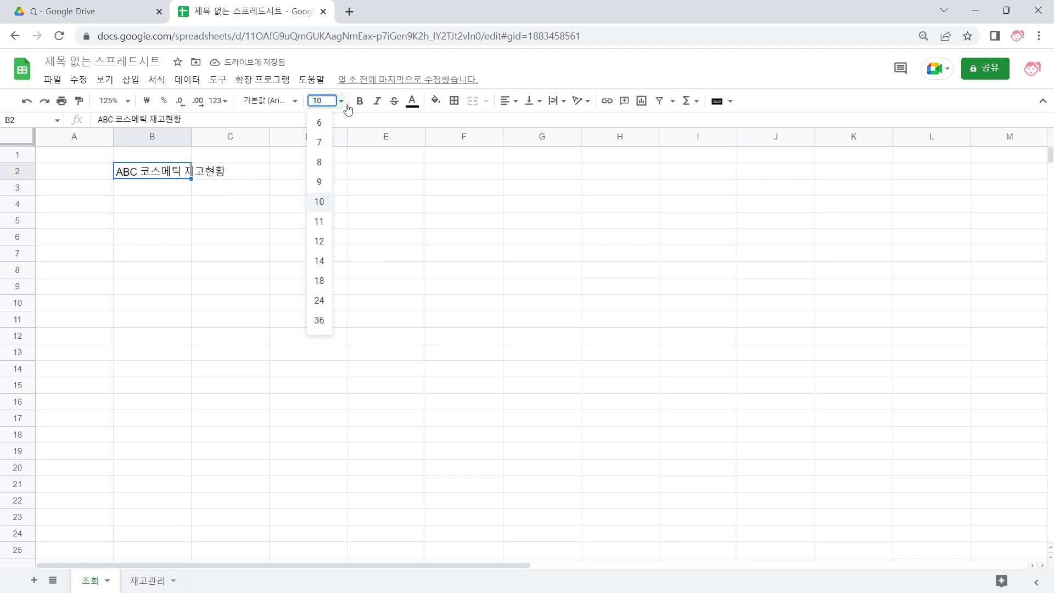
click(326, 262)
click(358, 104)
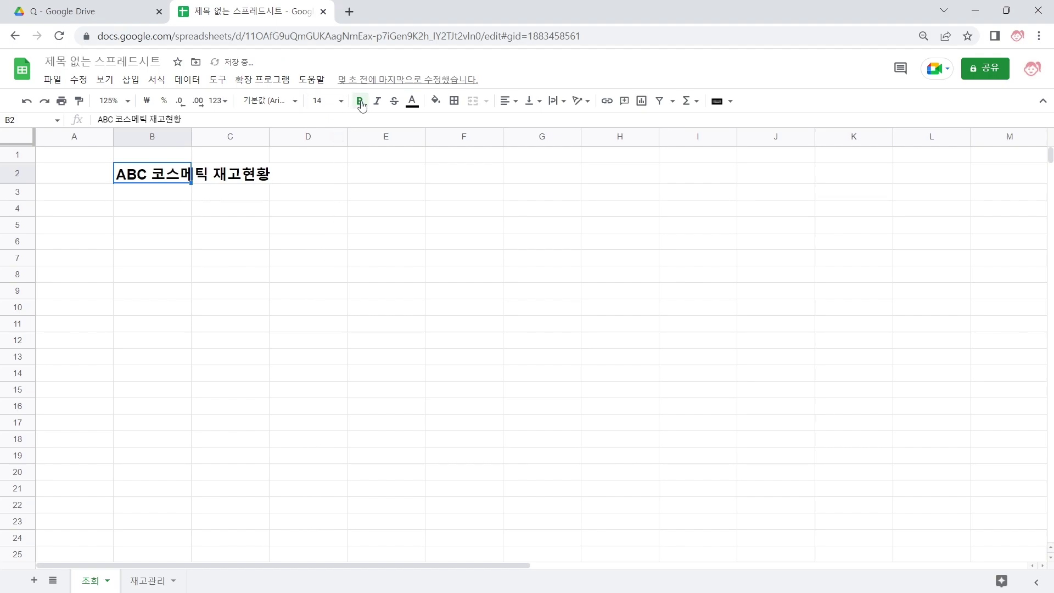
Change the text colour of the title in B2 to a custom dark blue-grey.
click(412, 101)
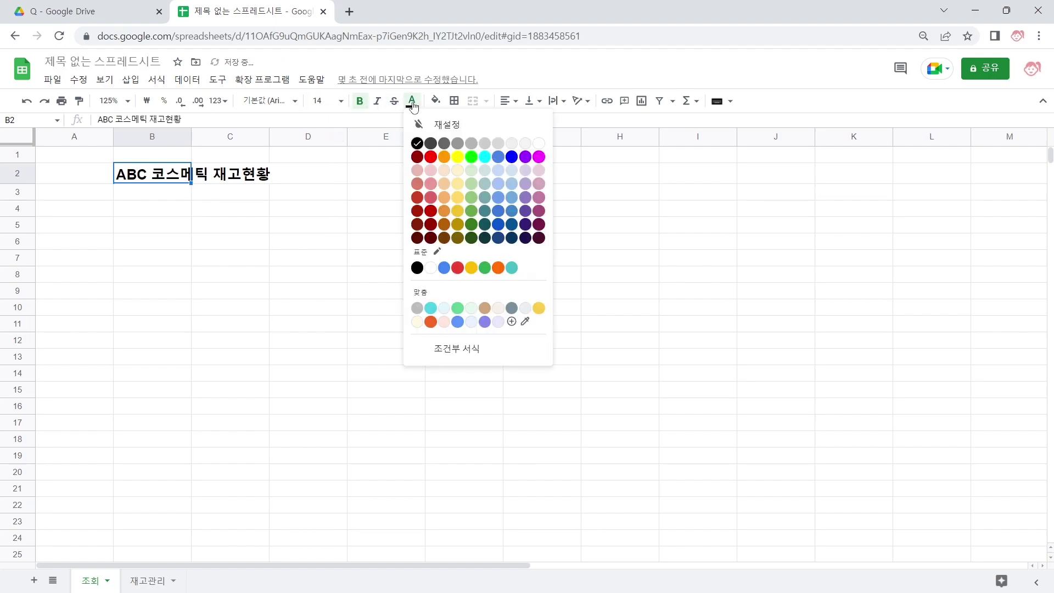
click(511, 308)
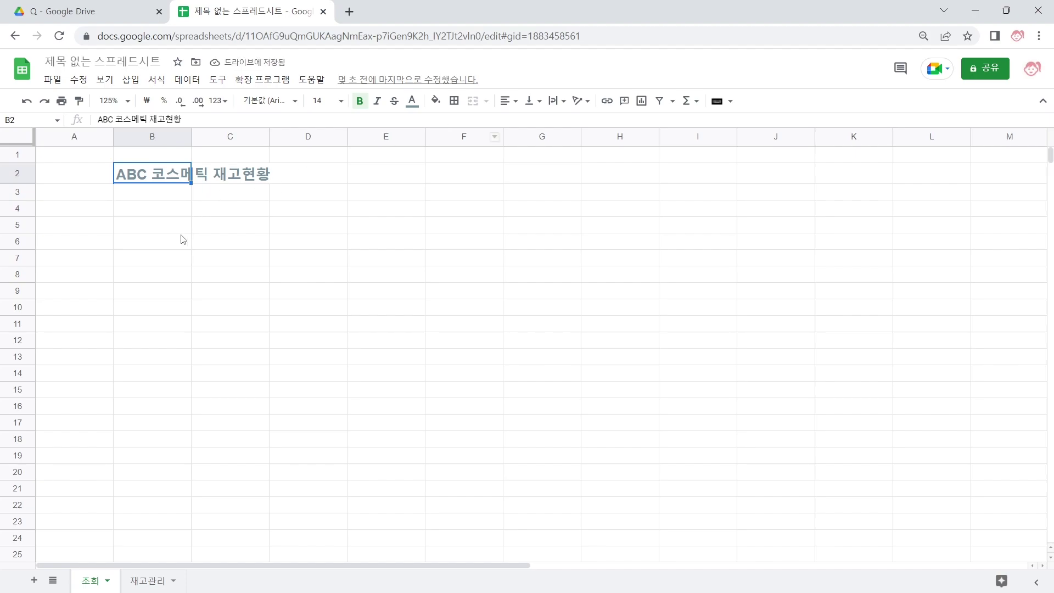
click(412, 101)
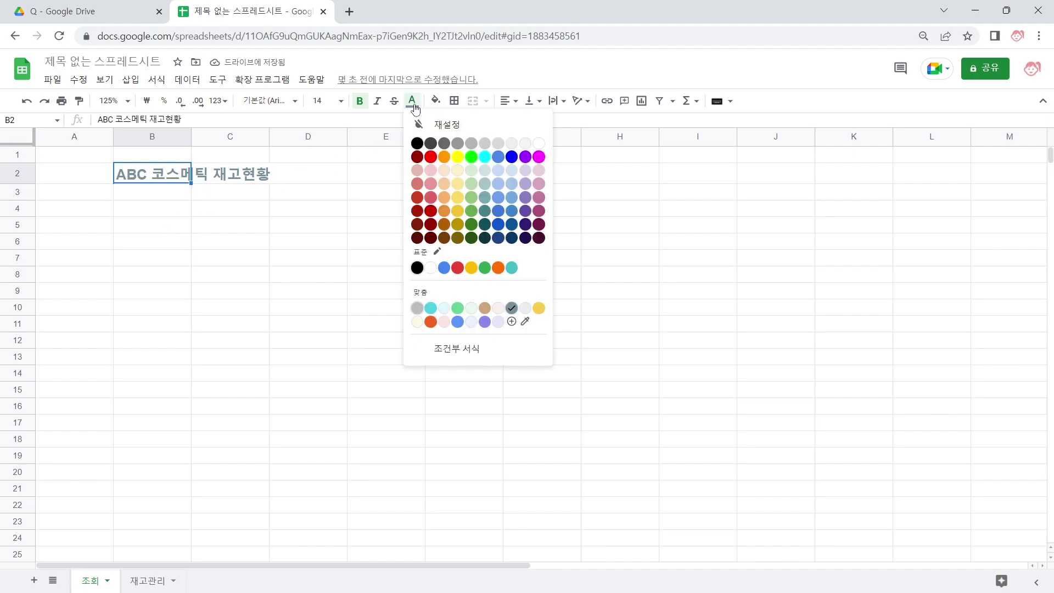
click(516, 321)
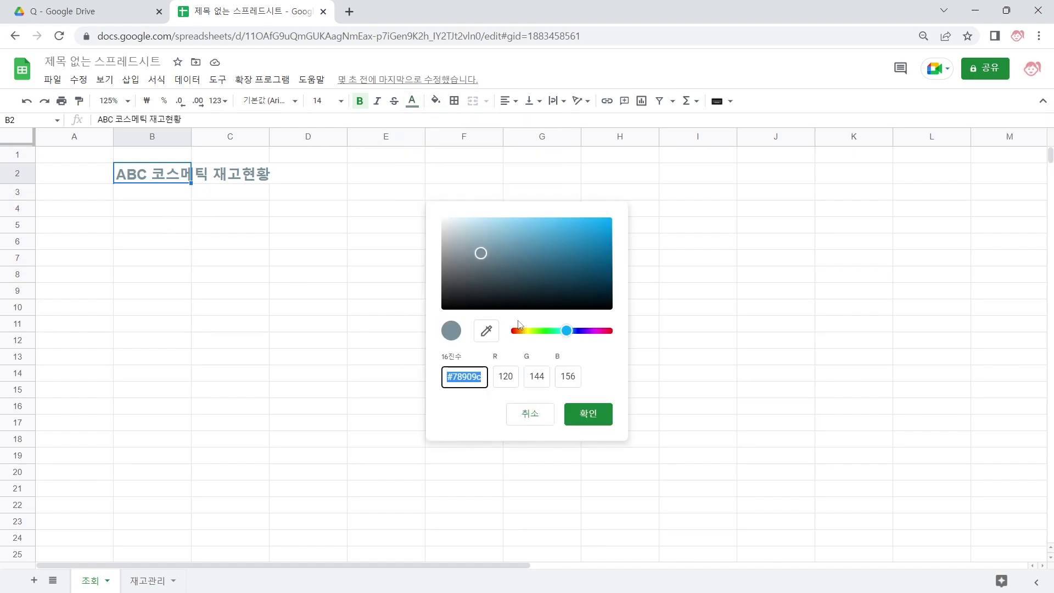
click(483, 268)
click(586, 414)
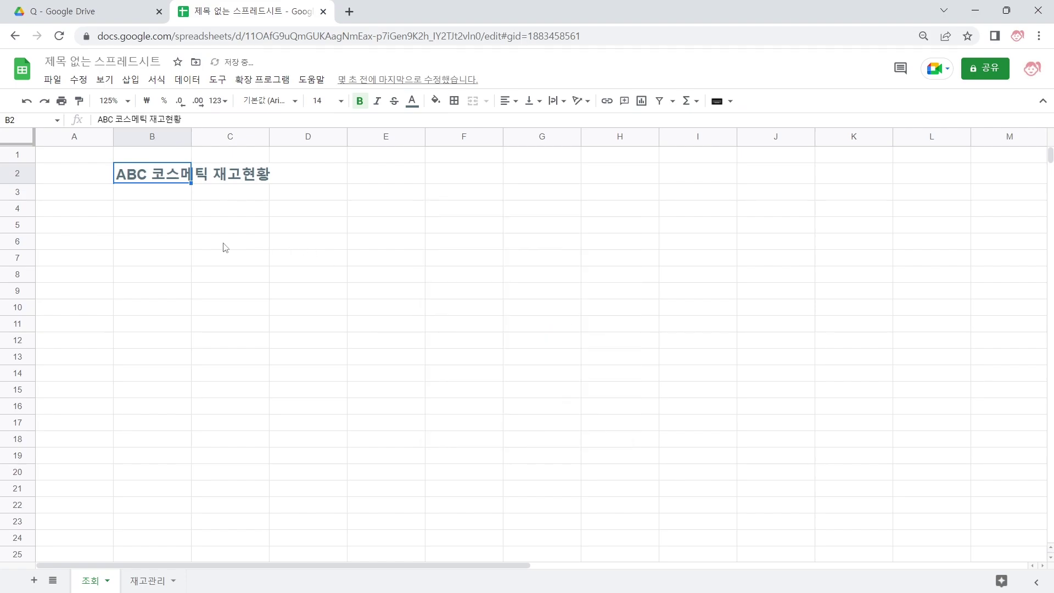
click(231, 244)
Enter the label 상품명 조회 : in cell B4.
click(167, 214)
text(상품ㅁ)
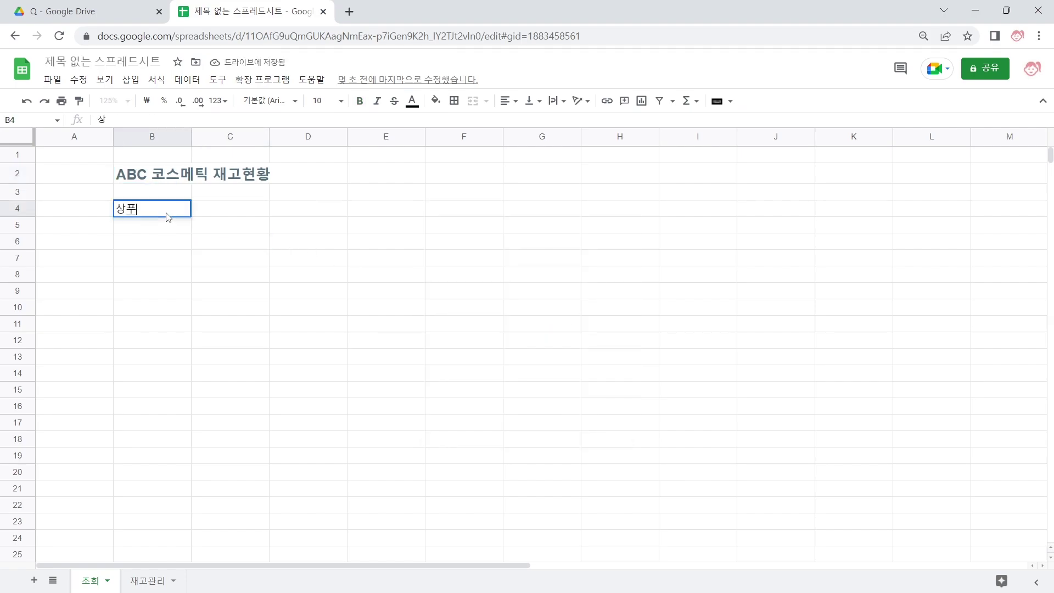
text(명 조회 :)
key(Return)
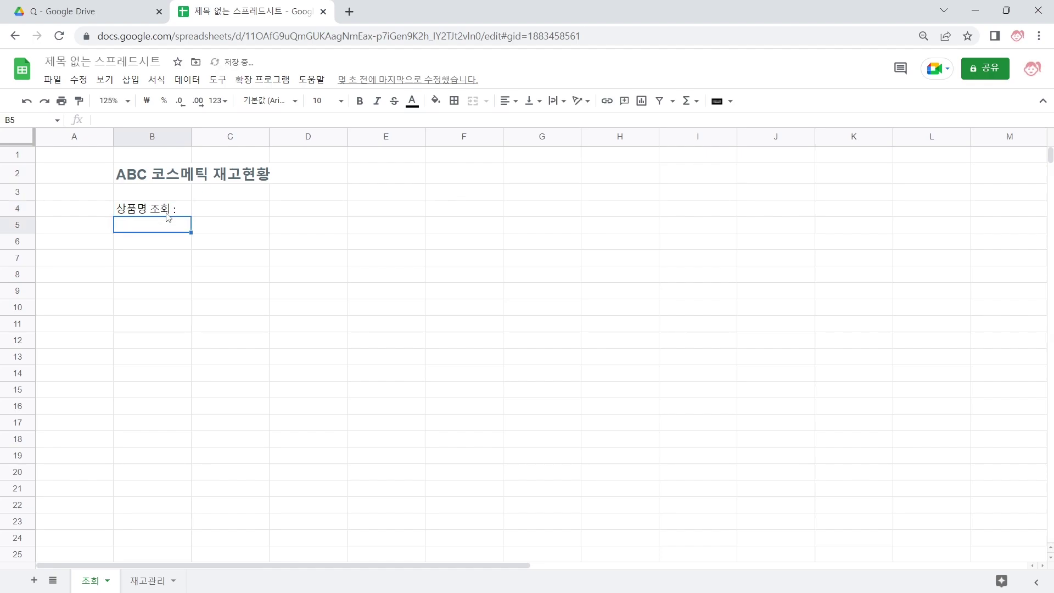
Enter the sample search term 아이크림 in cell C4, beside the lookup label.
key(Up)
key(Right)
text(아이크림)
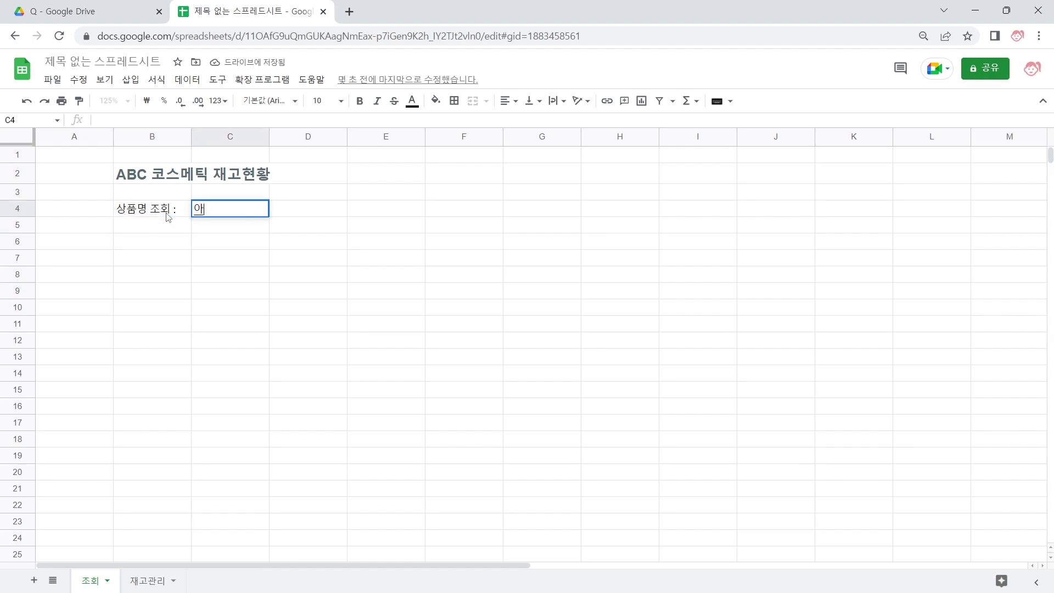
key(Return)
key(Up)
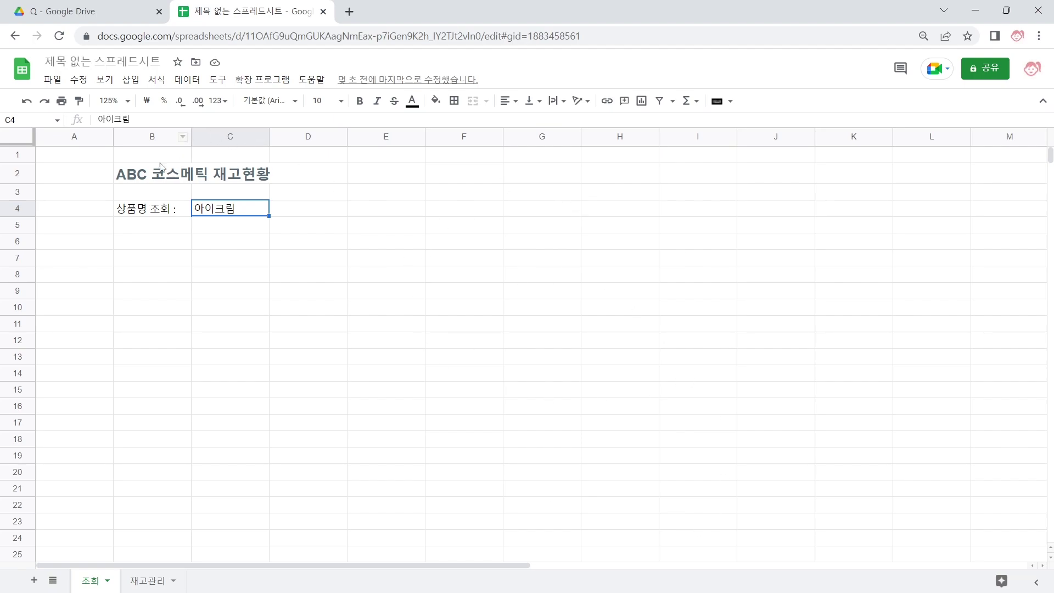
Add a thicker blue-grey outer border around the lookup cells B4:C4.
drag(175, 216, 229, 216)
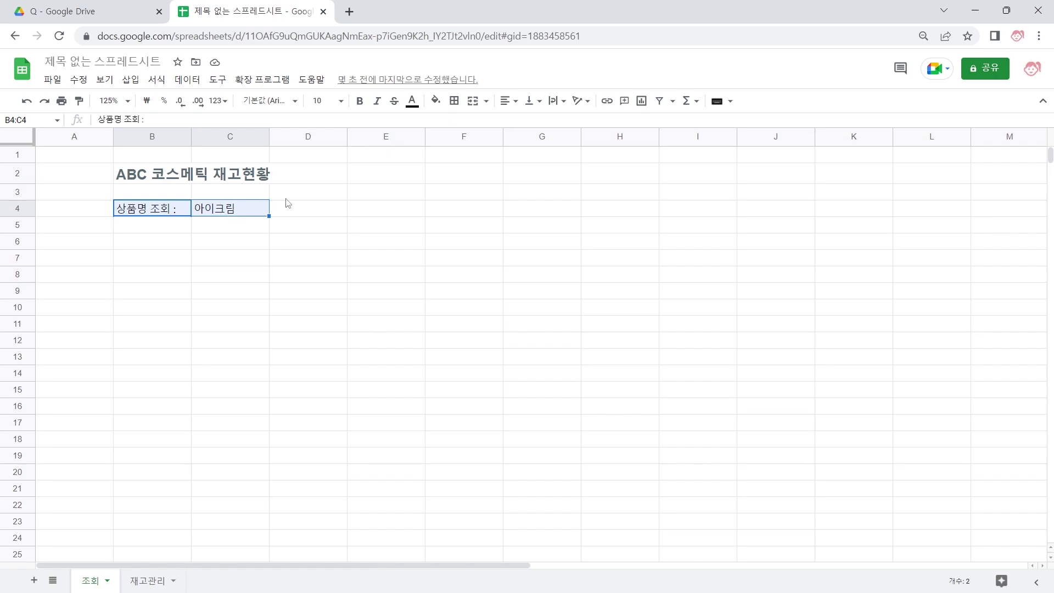
click(454, 101)
click(549, 127)
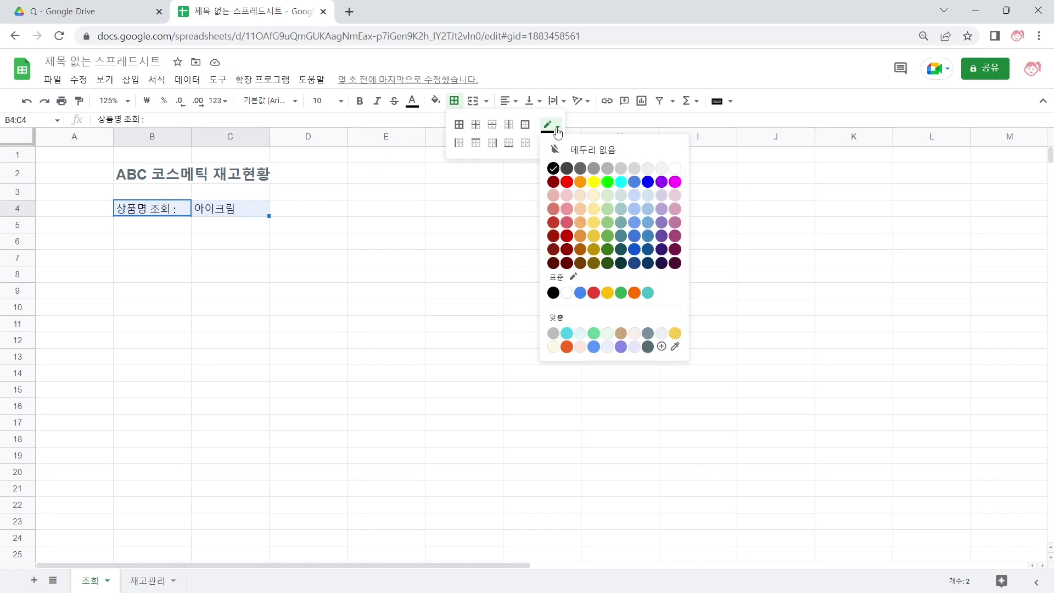
click(655, 341)
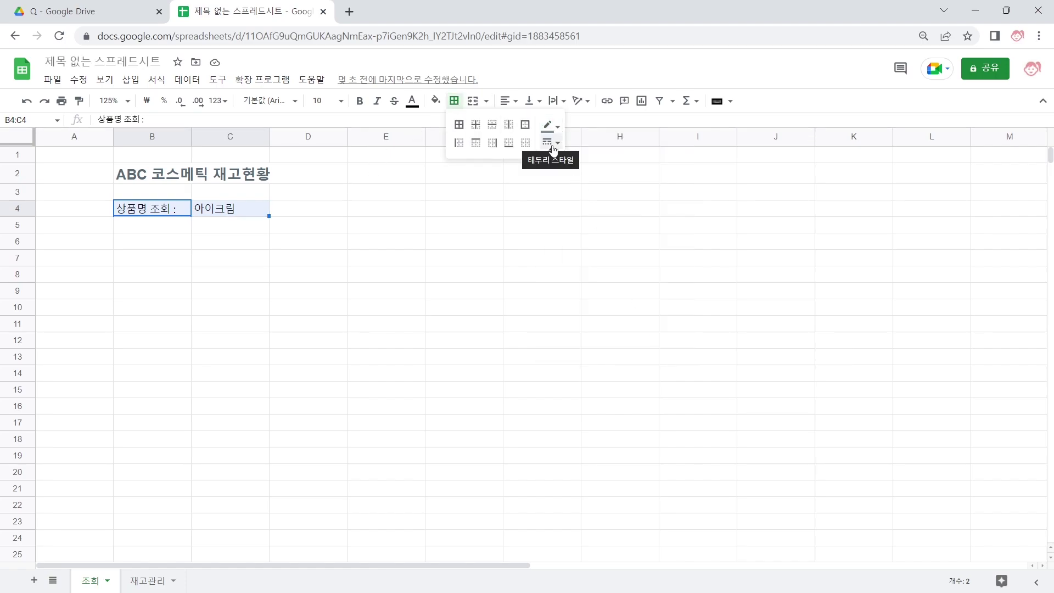
click(553, 143)
click(576, 182)
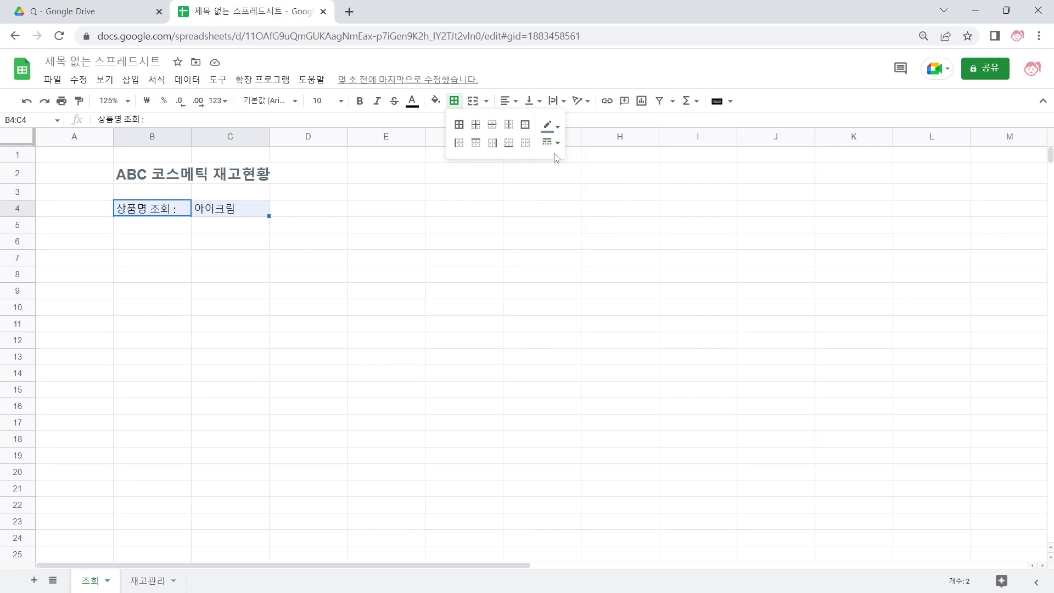
click(525, 126)
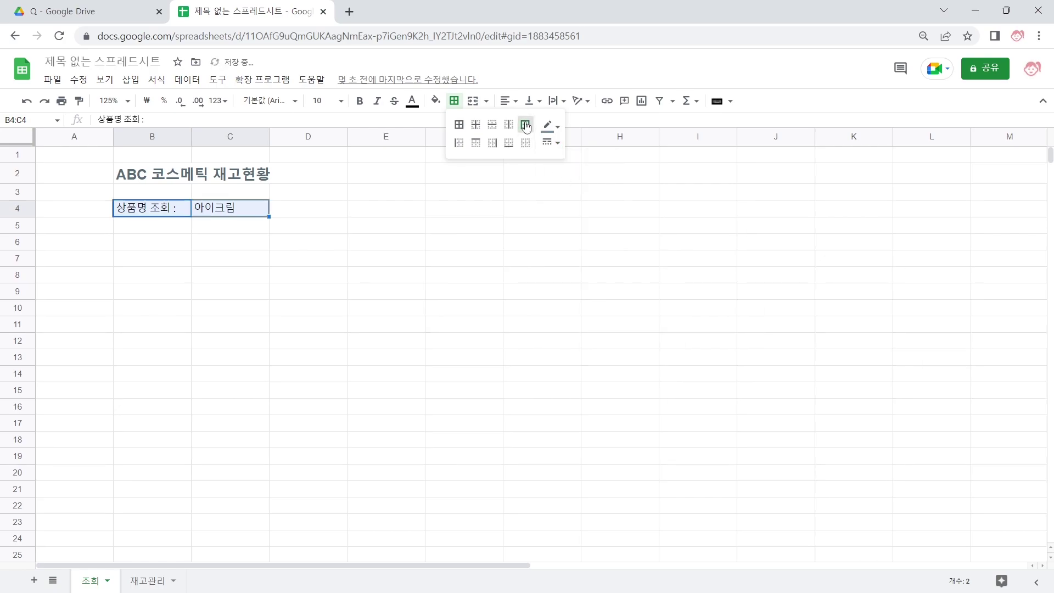
Fill the lookup cells B4:C4 with the custom light grey colour.
click(436, 100)
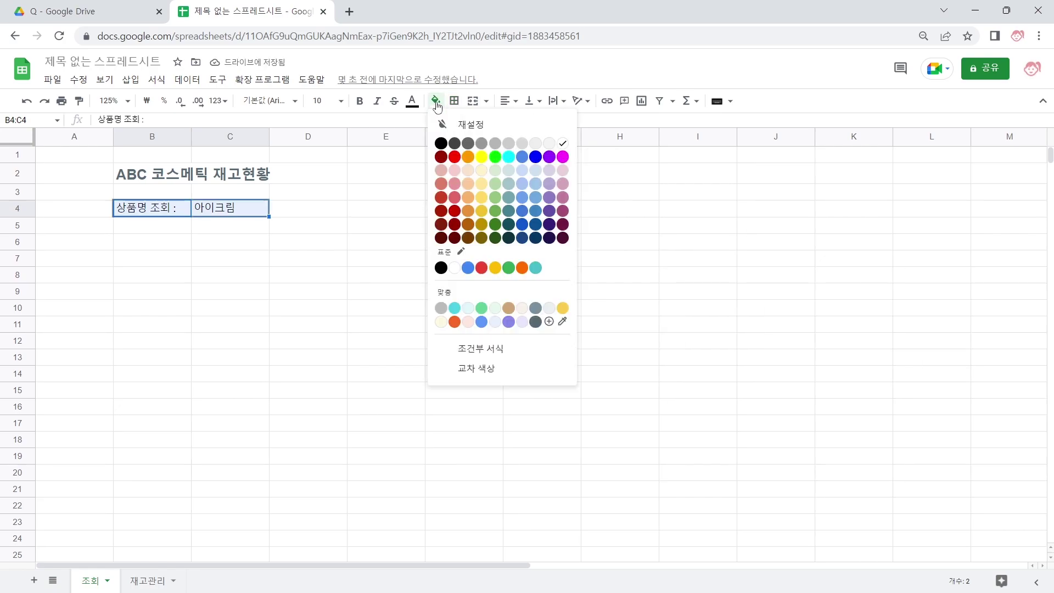
click(549, 308)
click(307, 258)
Make the text in B4:C4 bold and centre it horizontally.
drag(152, 208, 205, 211)
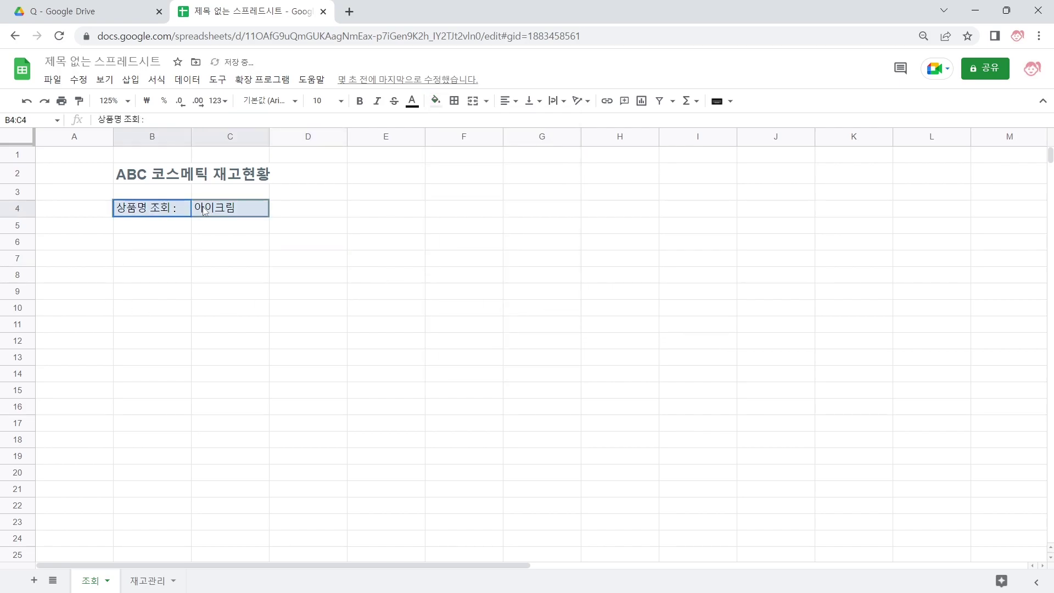
click(360, 100)
click(296, 273)
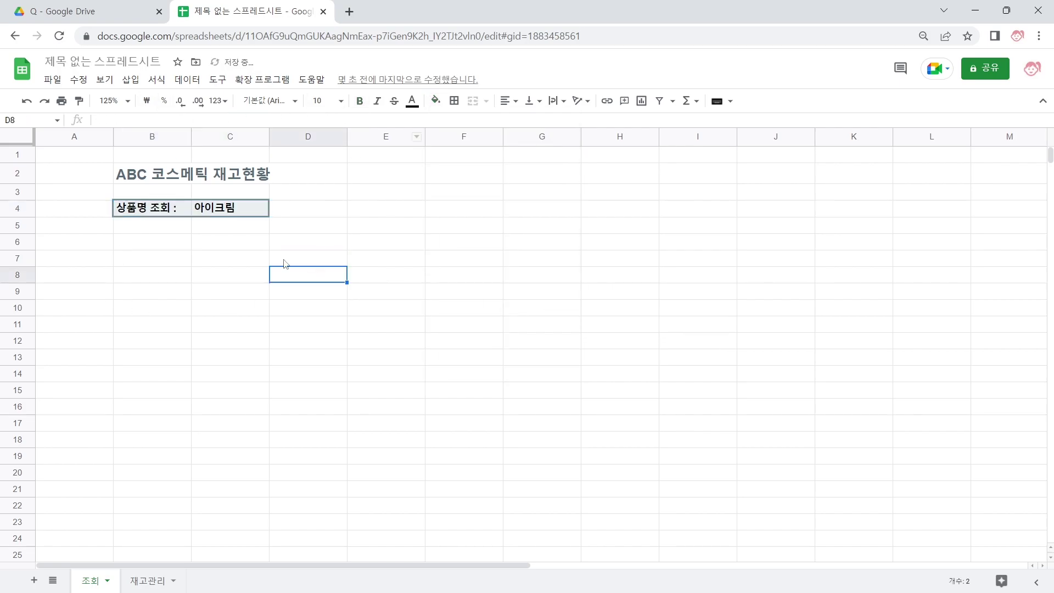
drag(243, 212, 188, 211)
click(510, 101)
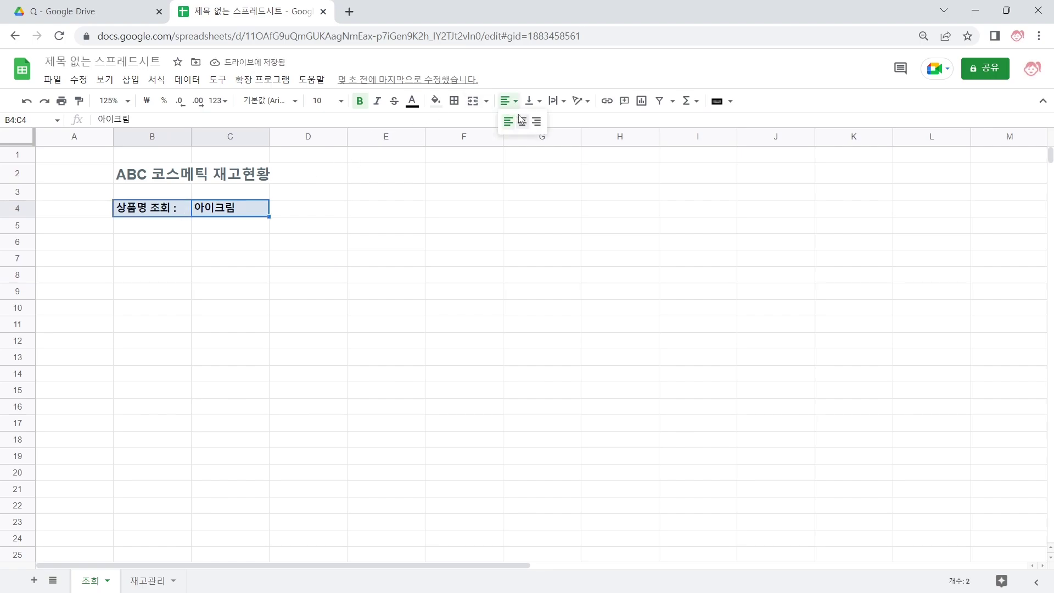
click(521, 121)
click(246, 317)
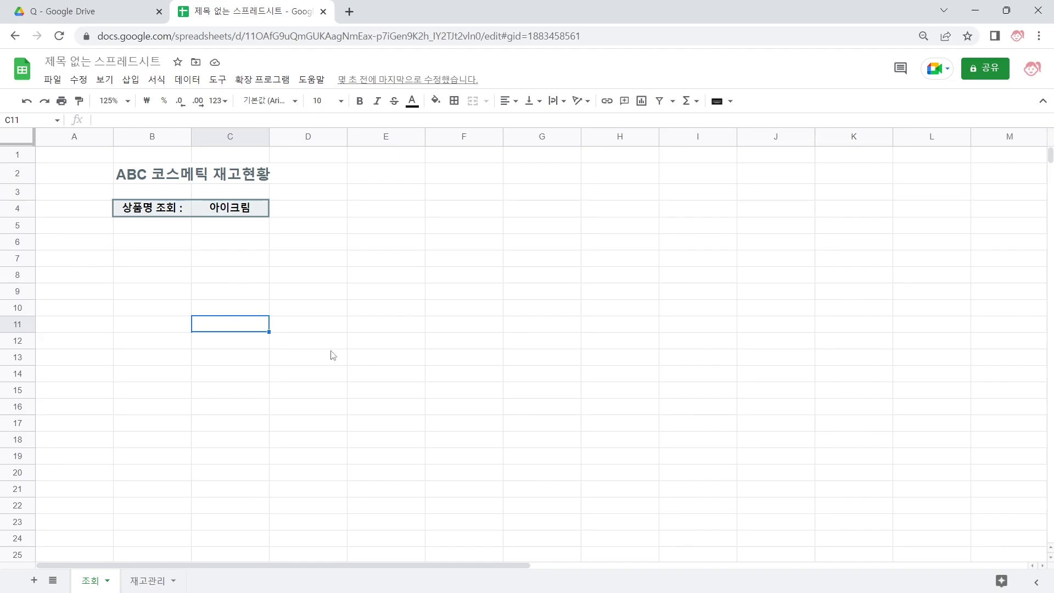
Copy the header row B3:H3 from the 재고관리 sheet and paste it at E4 on the 조회 sheet.
click(159, 581)
click(186, 214)
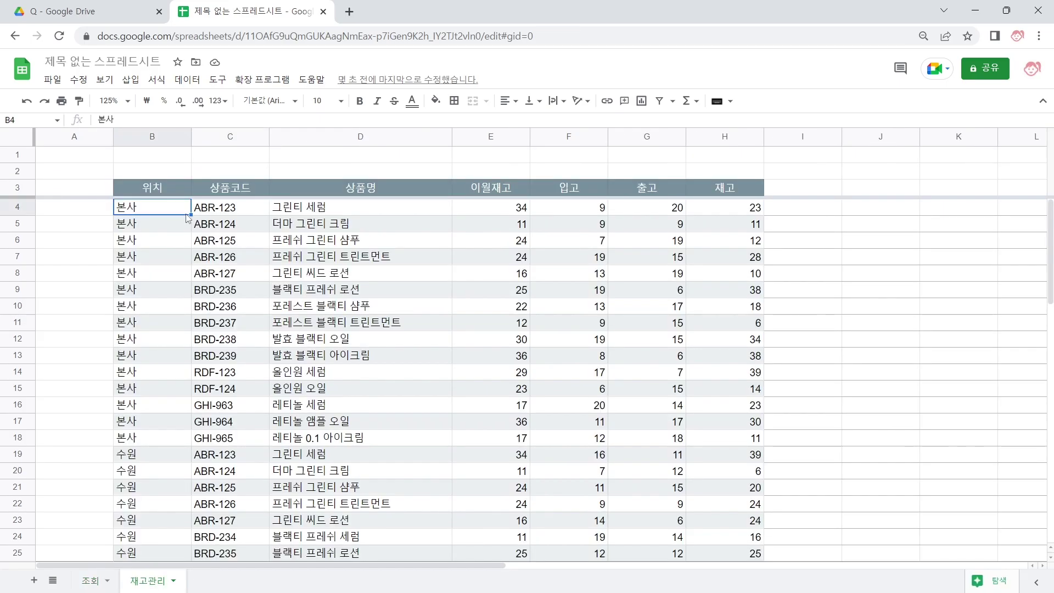
click(169, 187)
click(242, 189)
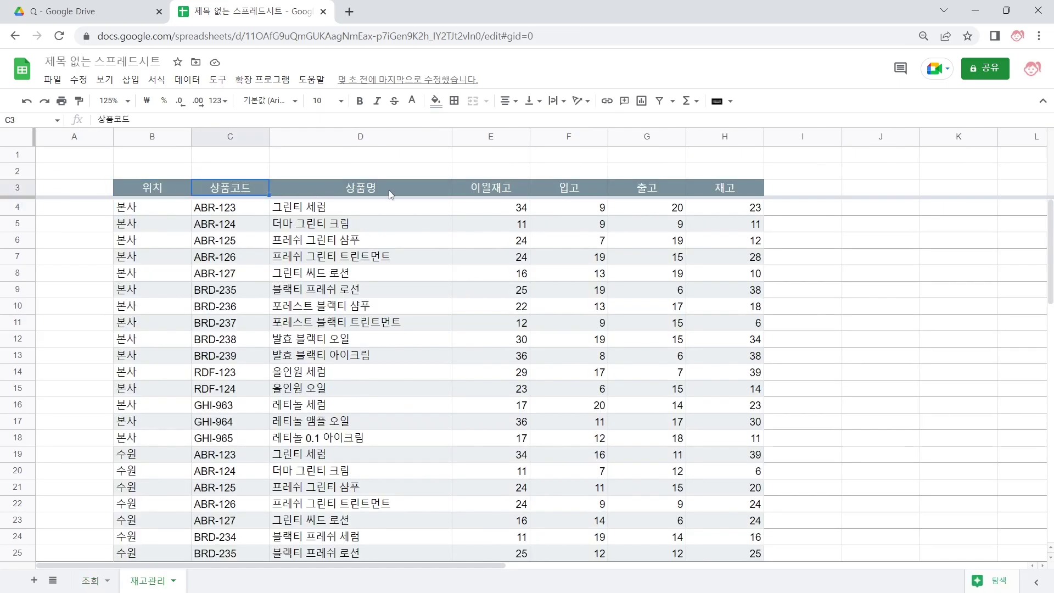
click(391, 193)
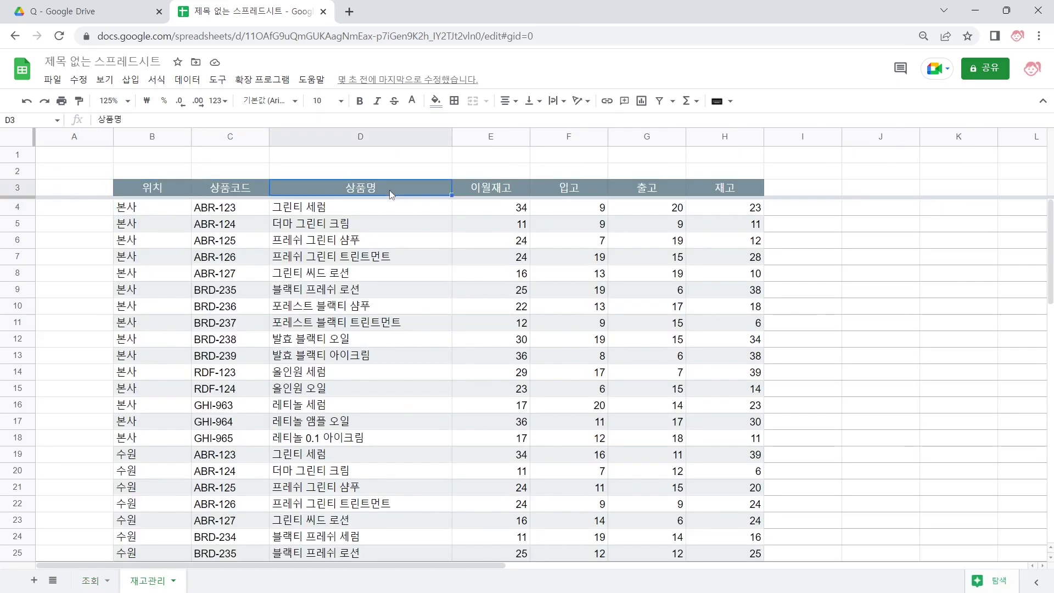
click(720, 187)
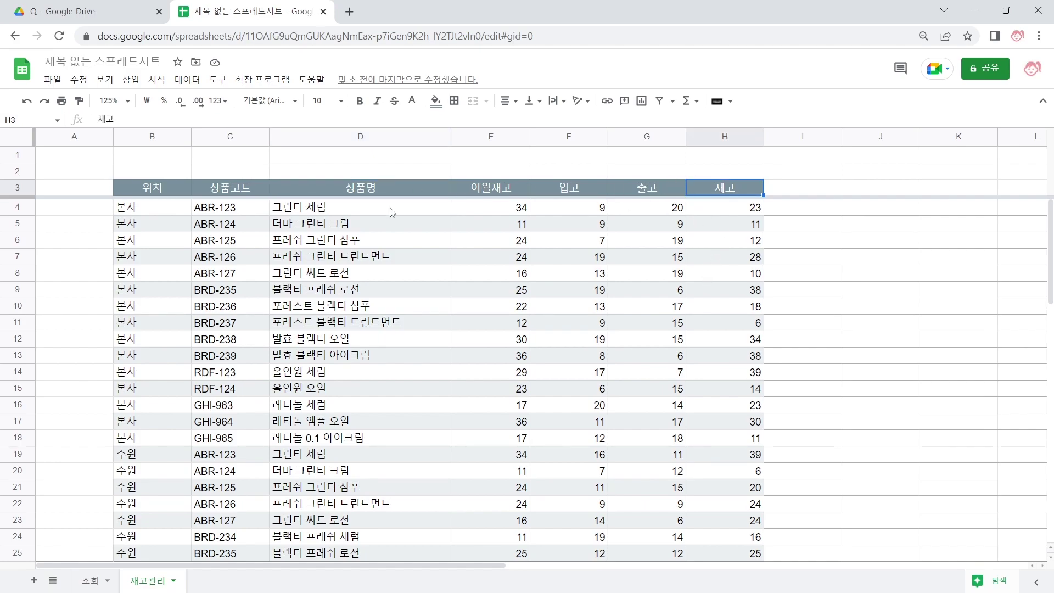
drag(156, 189, 721, 187)
key(ctrl+c)
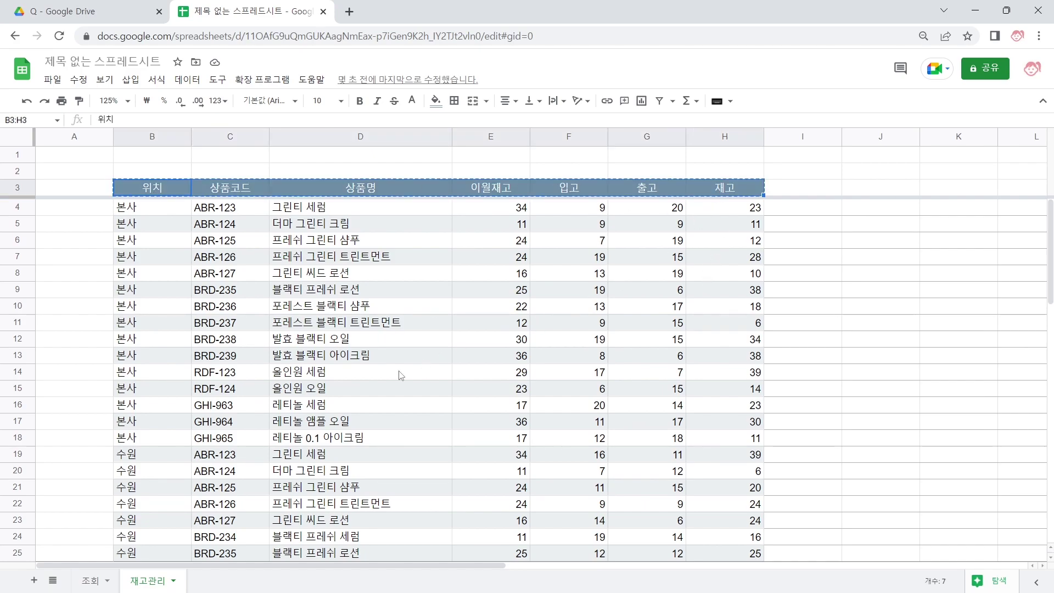
click(94, 586)
click(420, 210)
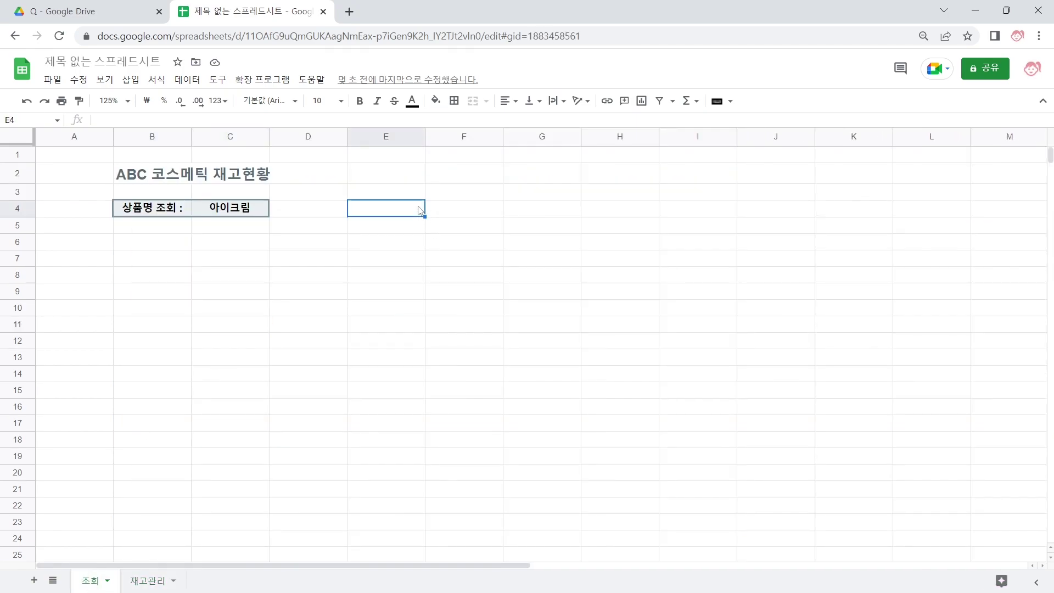
key(ctrl+v)
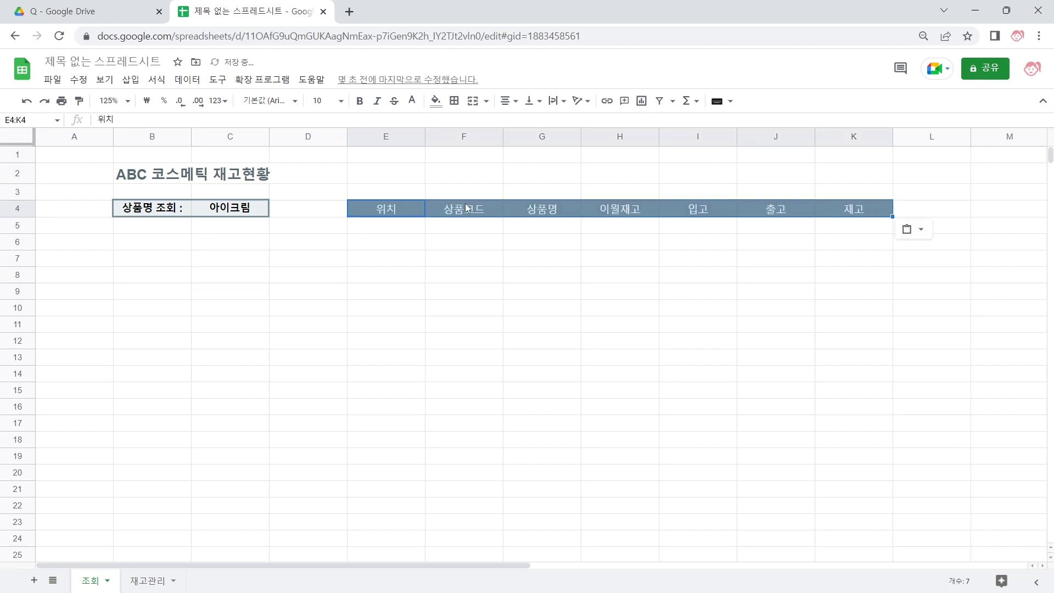
Delete columns H to J holding the 이월재고, 입고 and 출고 headers from the 조회 sheet.
shift+click(768, 133)
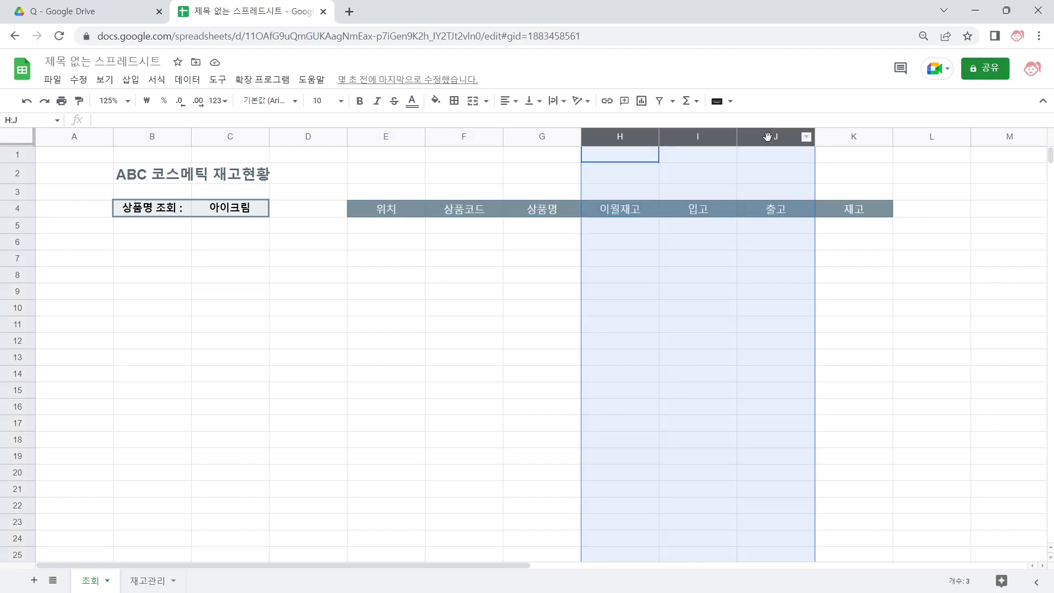
right_click(769, 137)
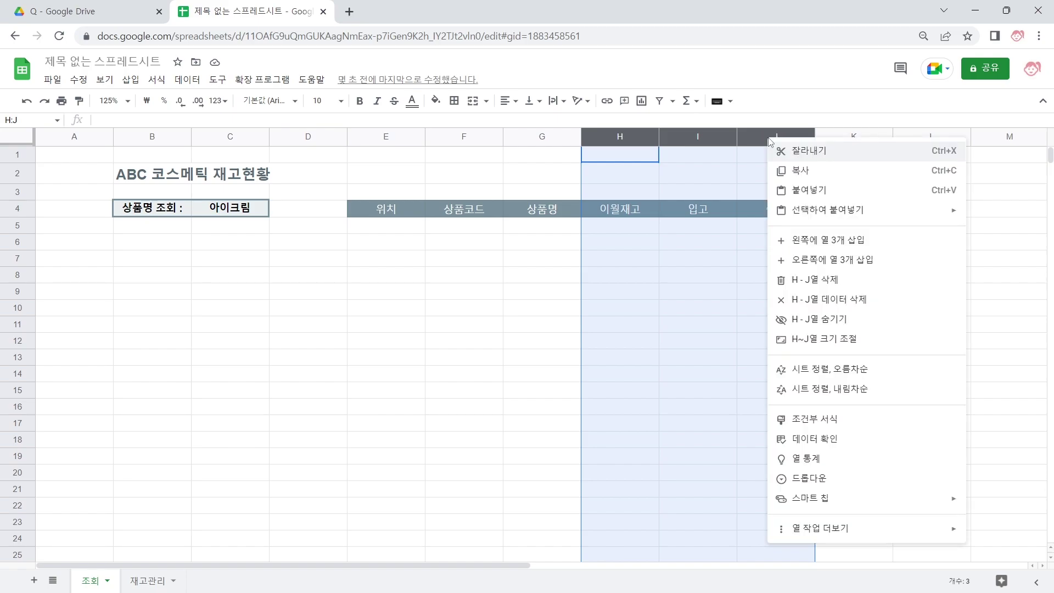
click(855, 282)
click(830, 262)
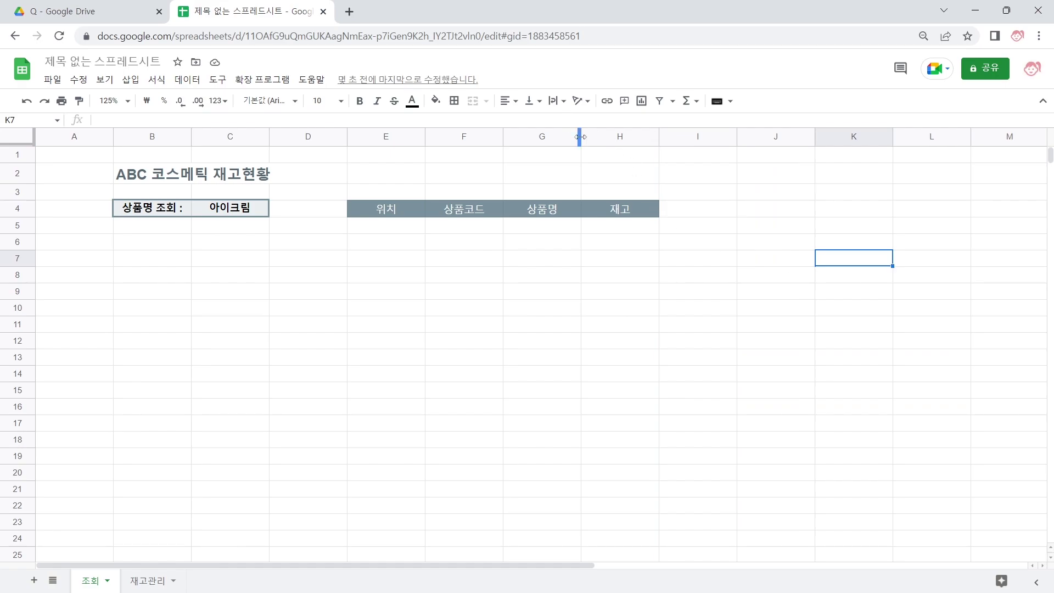
Widen column G on the 조회 sheet to make room for full product names.
drag(580, 137, 708, 141)
click(641, 242)
click(638, 227)
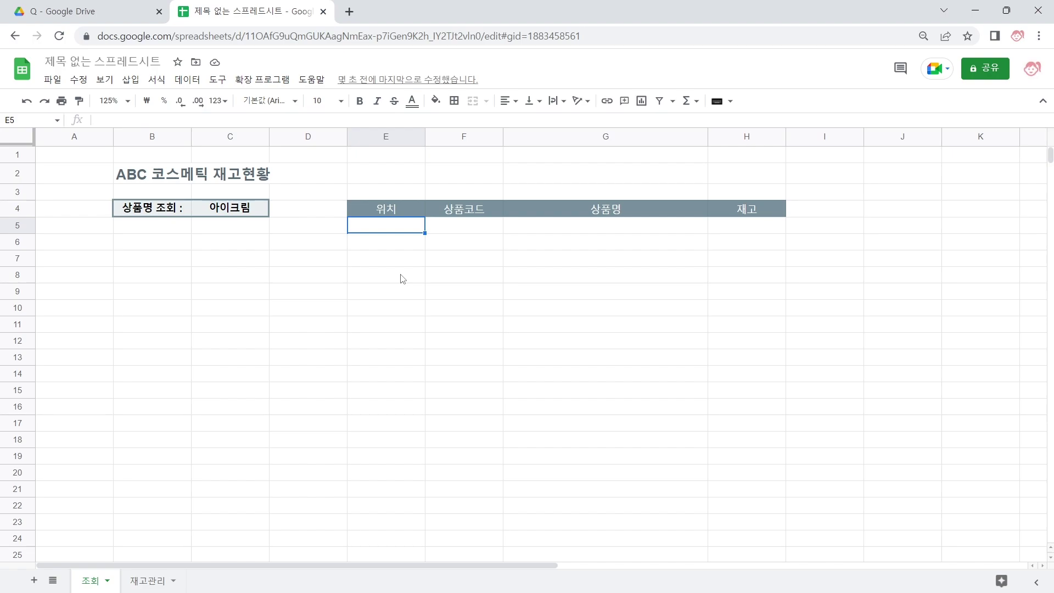
Zoom the sheet to 150% and start a QUERY formula in E5 with the open-ended data range '재고관리'!B3:H.
click(127, 103)
click(110, 222)
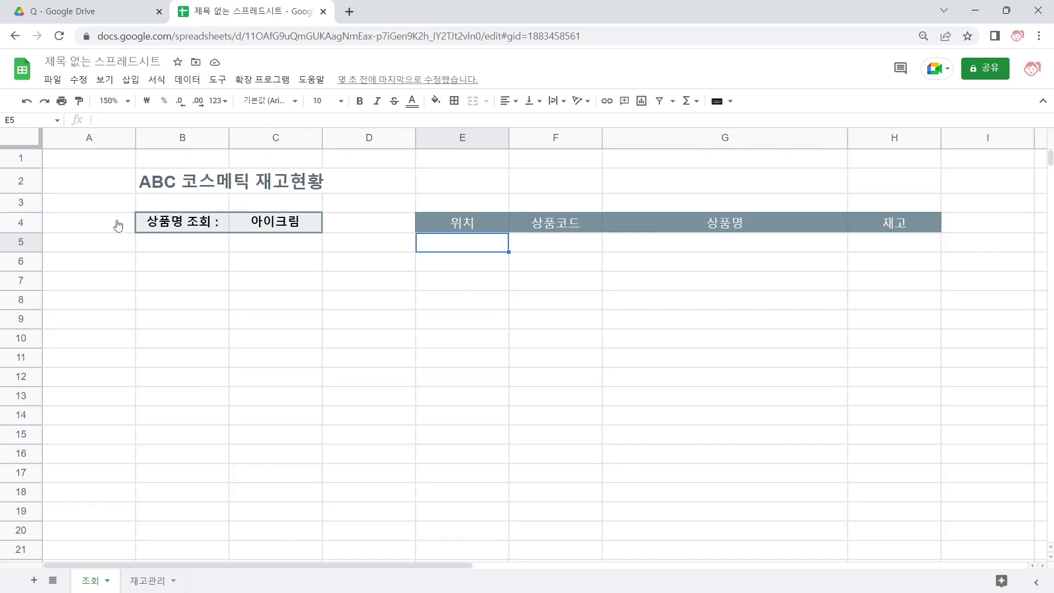
text(=Q)
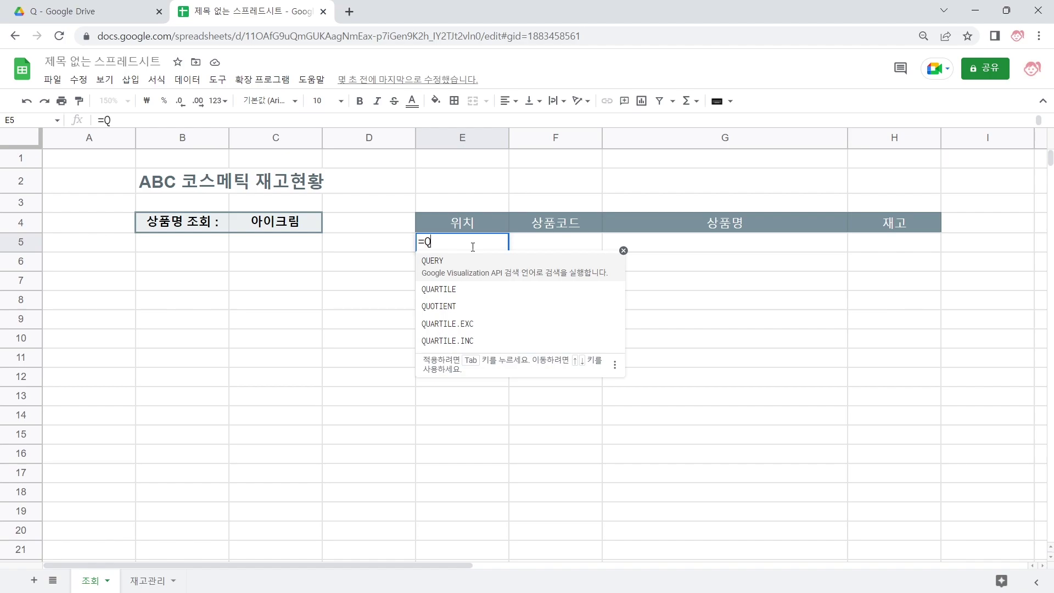
key(Tab)
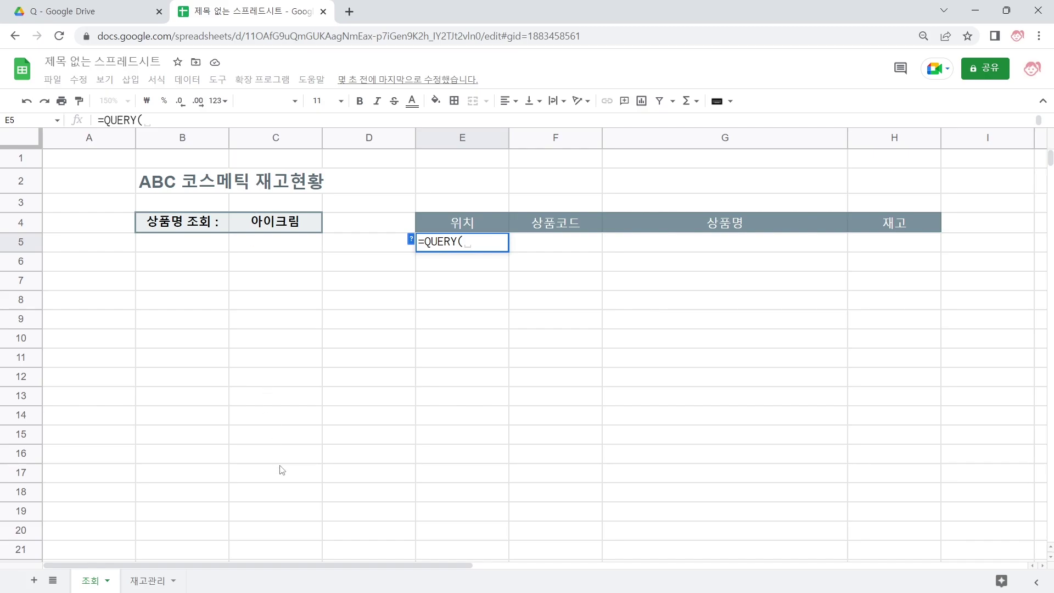
click(138, 582)
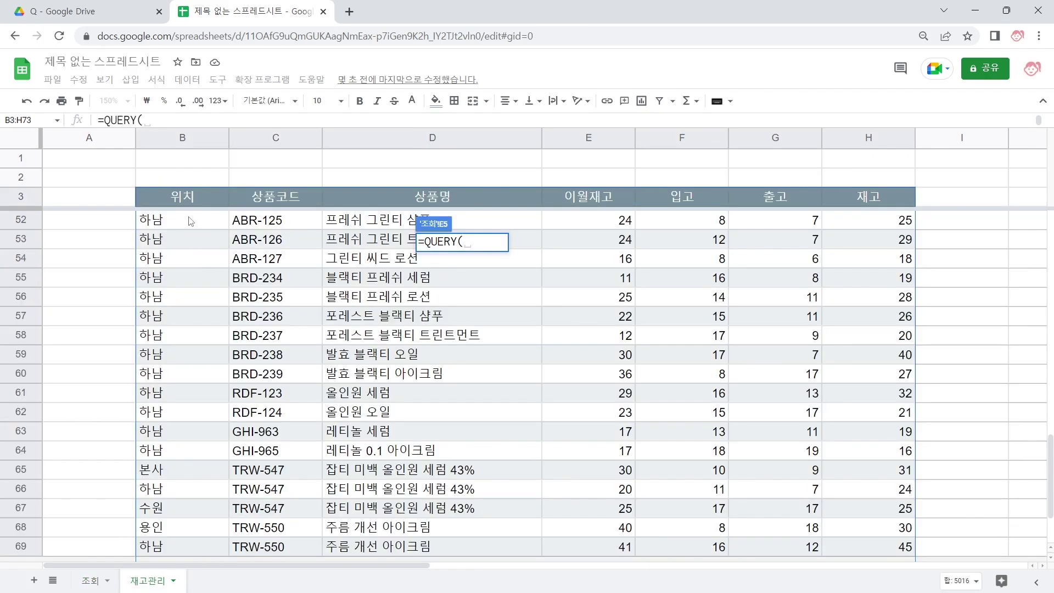
click(192, 196)
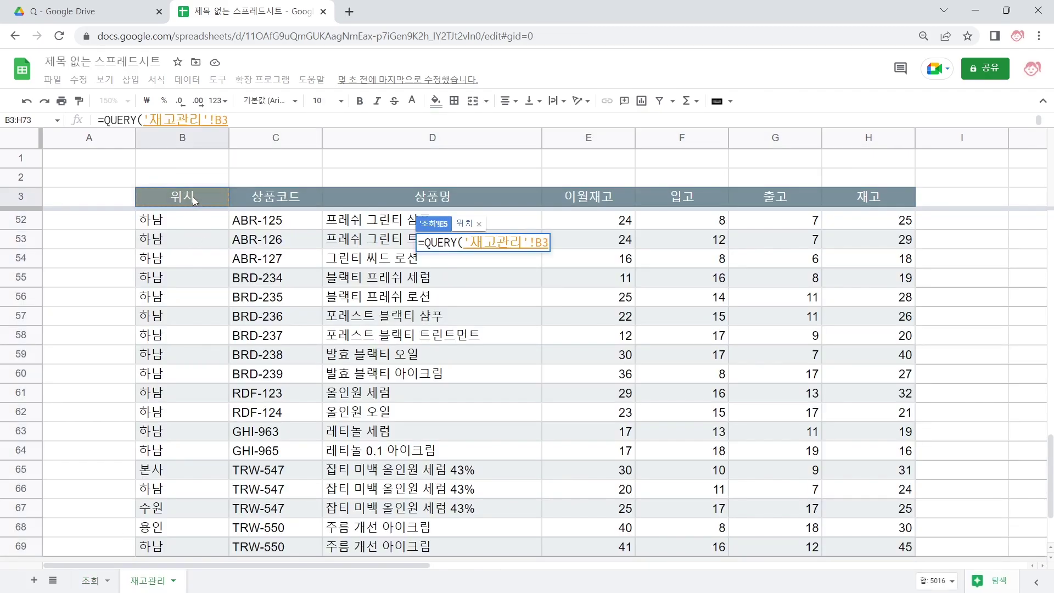
key(ctrl+shift+Right)
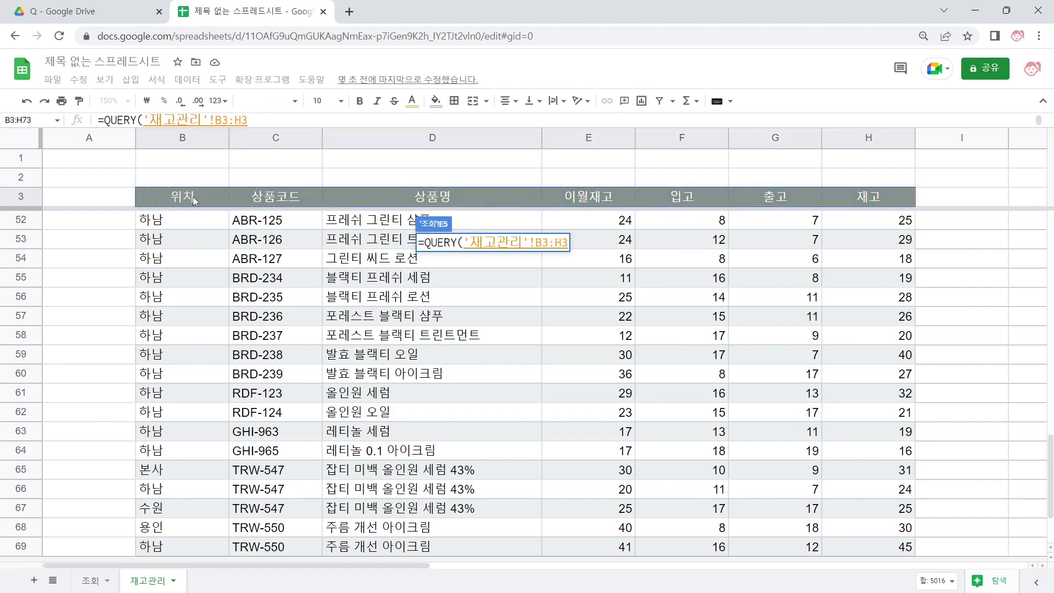
key(ctrl+shift+Down)
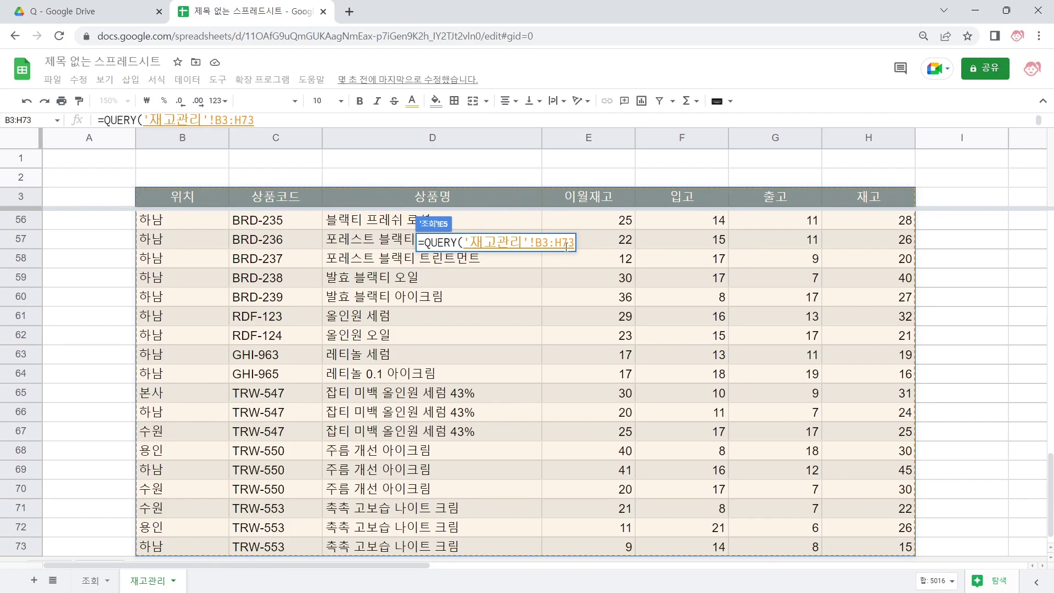
key(BackSpace)
key(BackSpace)
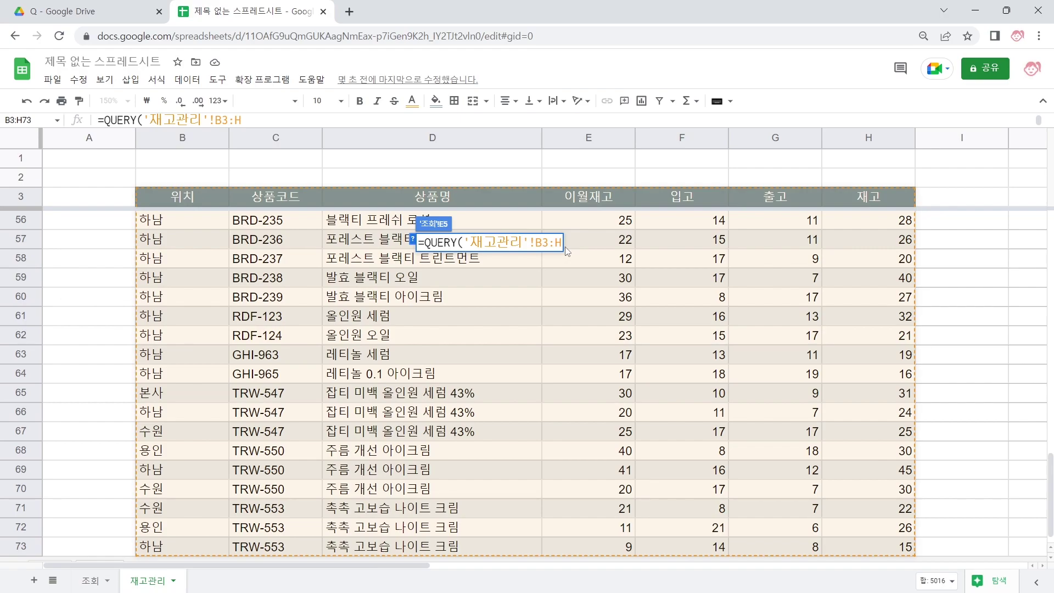
text(,)
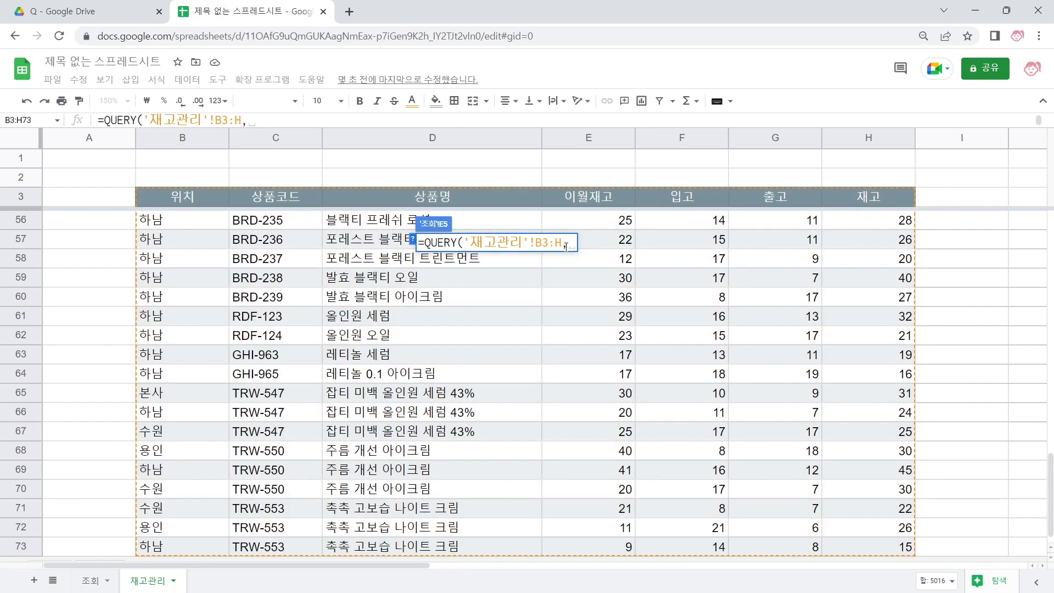
Begin the formula's query string with SELECT B,C,D,H to return location, product code, product name and stock.
text(")
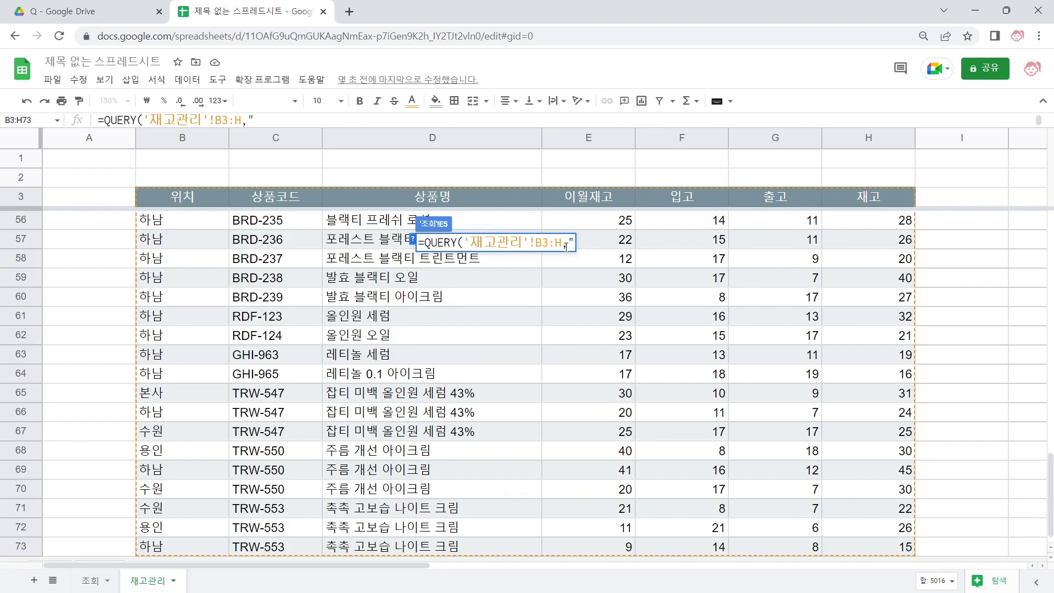
text(SELECT )
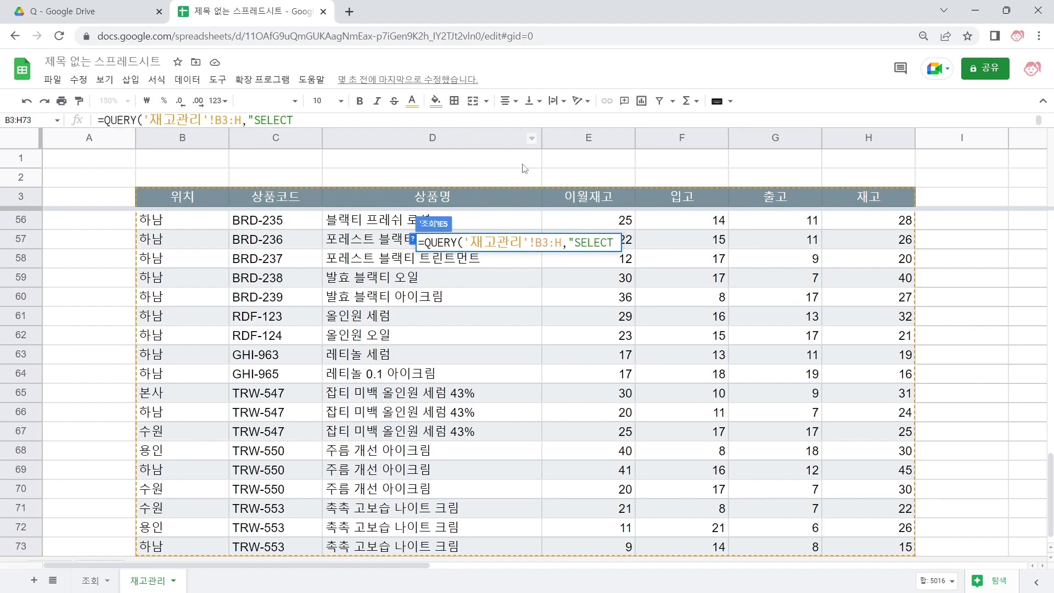
text(B,C,D,H)
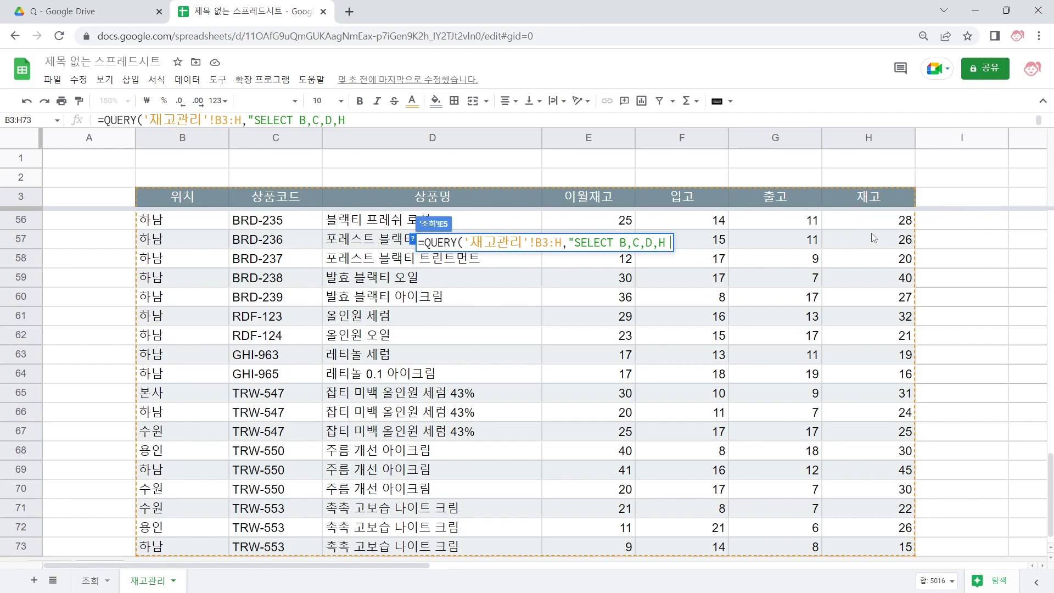
Add the condition WHERE D CONTAINS '"&C4&"' to the query string and complete the formula.
text( WHERE)
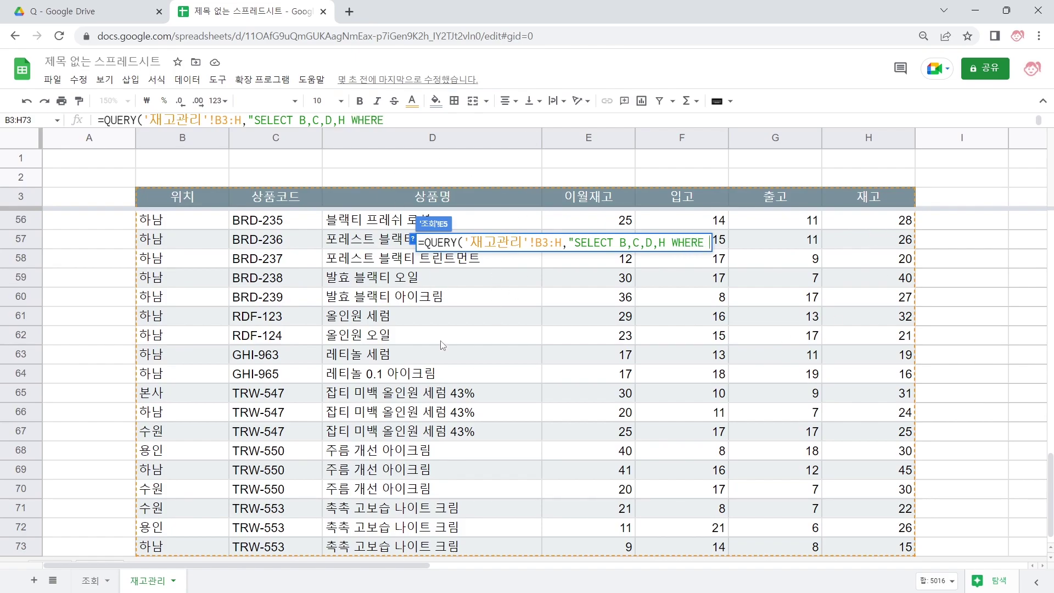
text(D CONTA)
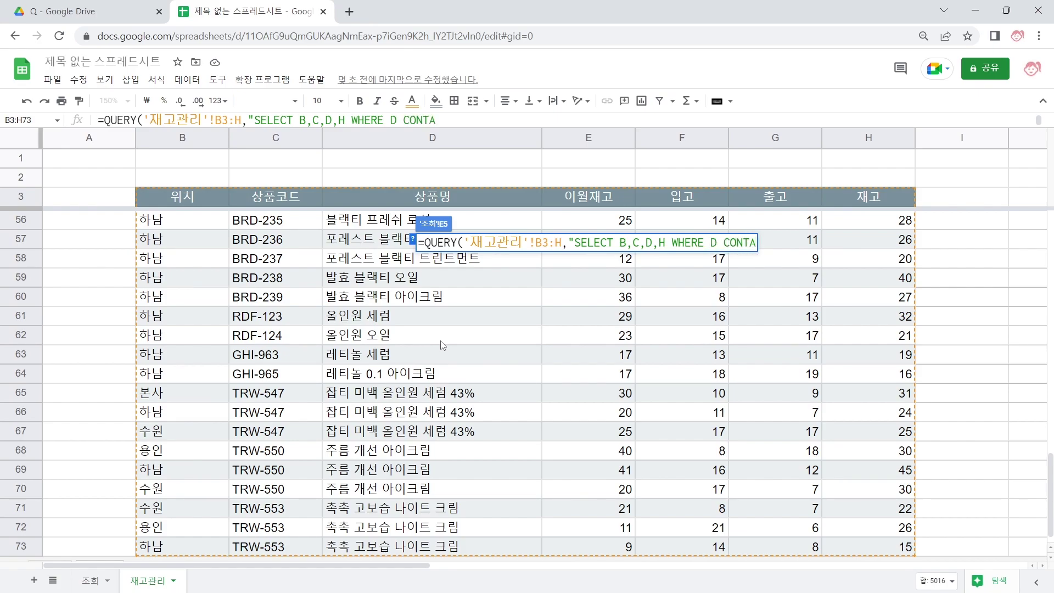
text(INS ')
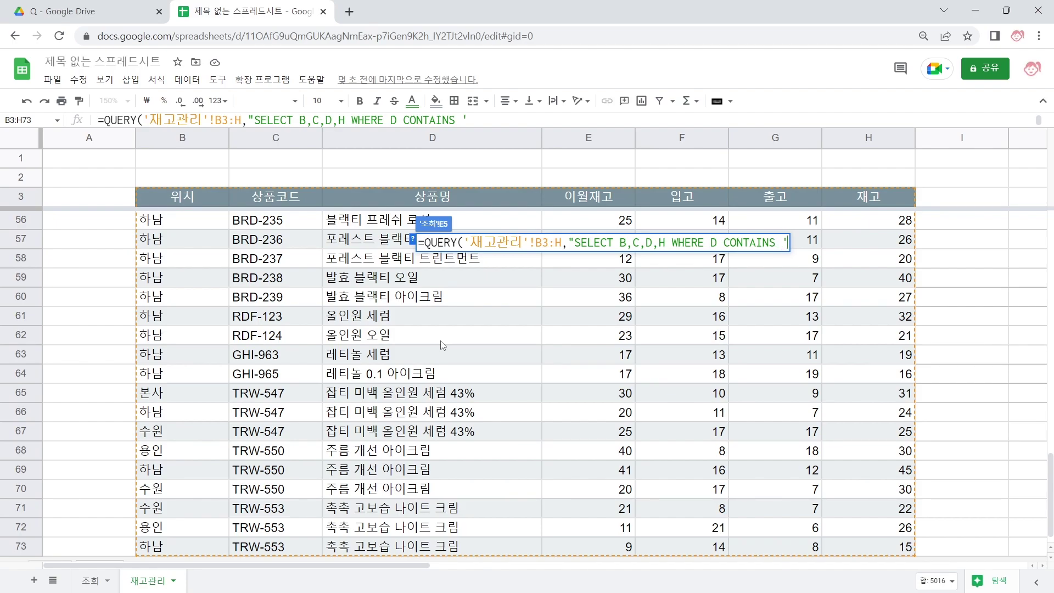
text('"&C4)
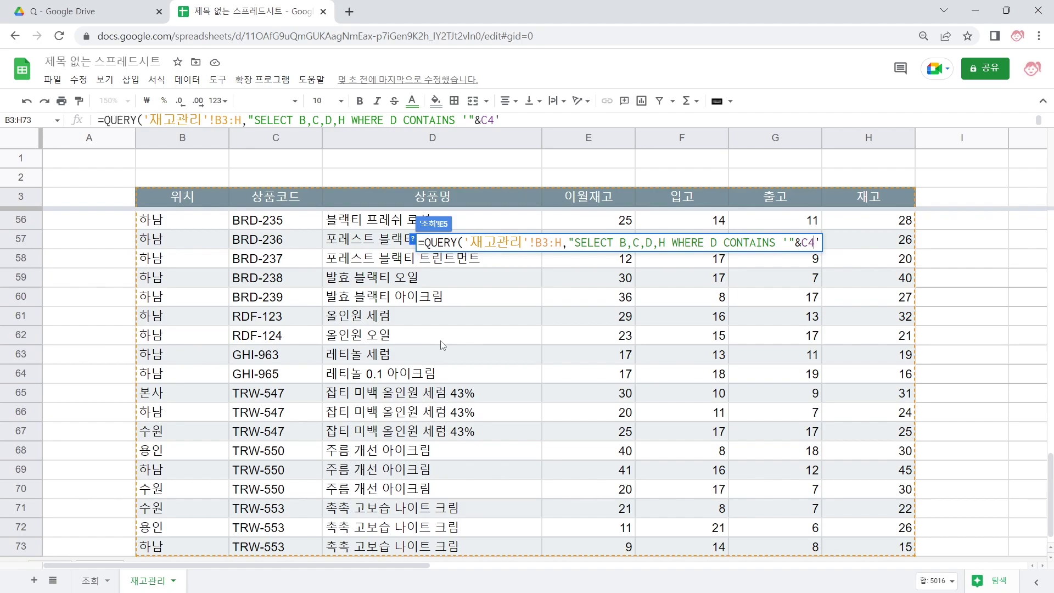
text(&")
click(527, 119)
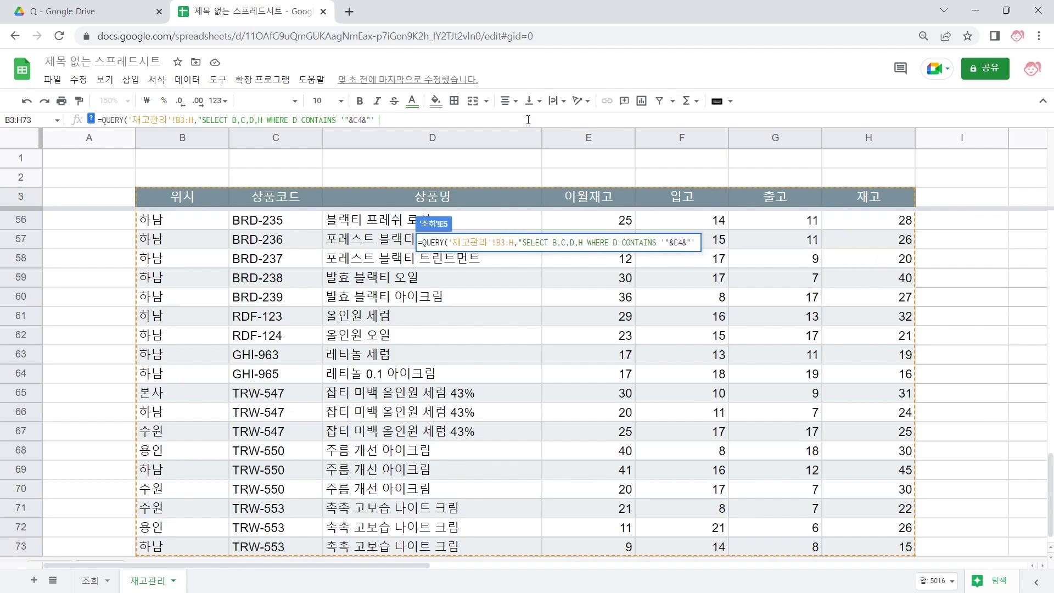
text())
text(")
key(Return)
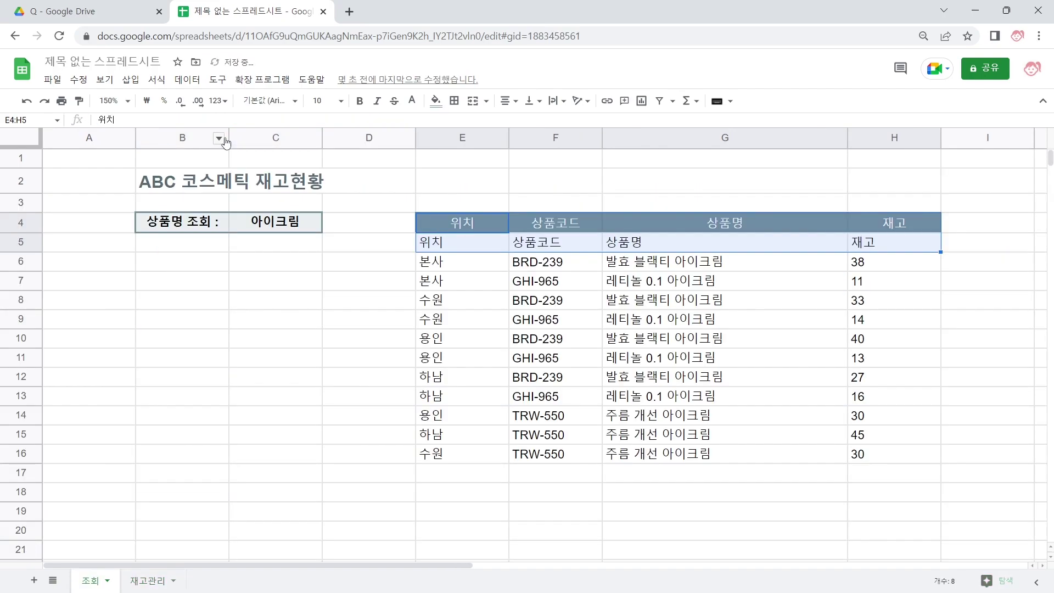
Compare the listed product names in column G with the search term in C4 and examine how identical products are ordered.
click(485, 247)
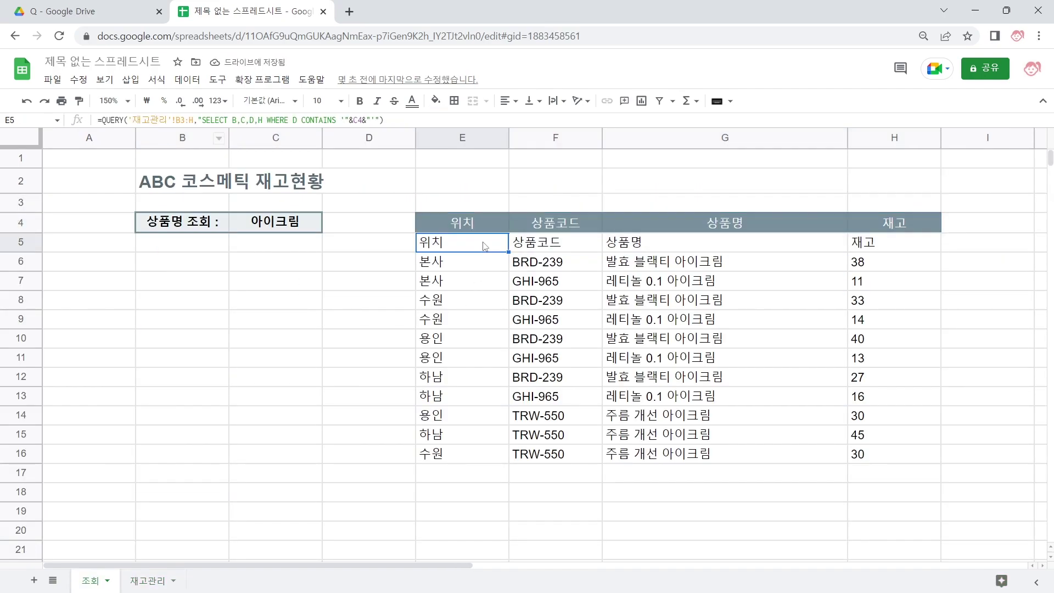
click(291, 225)
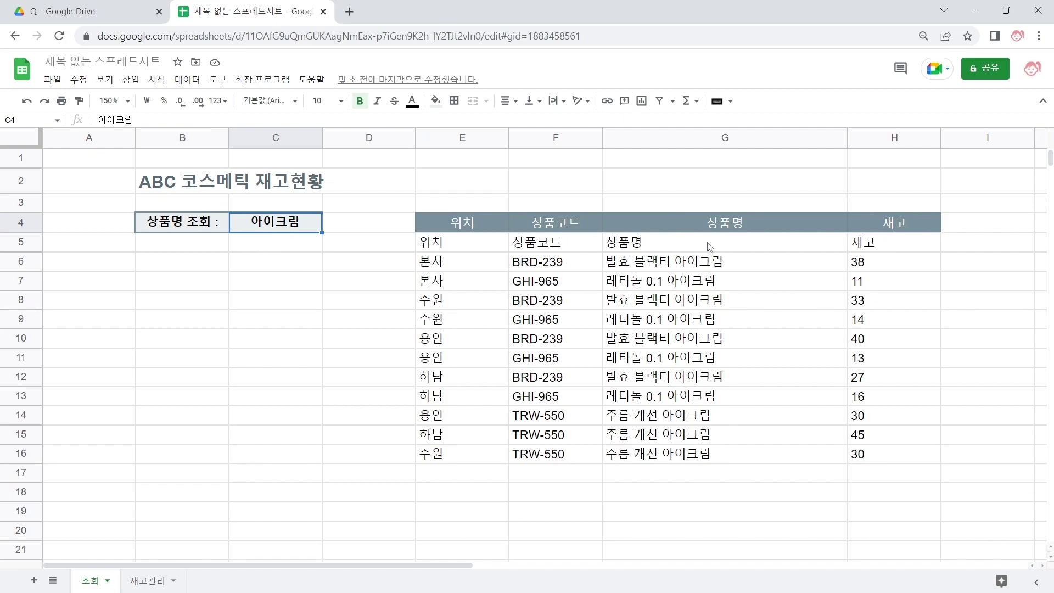
click(715, 278)
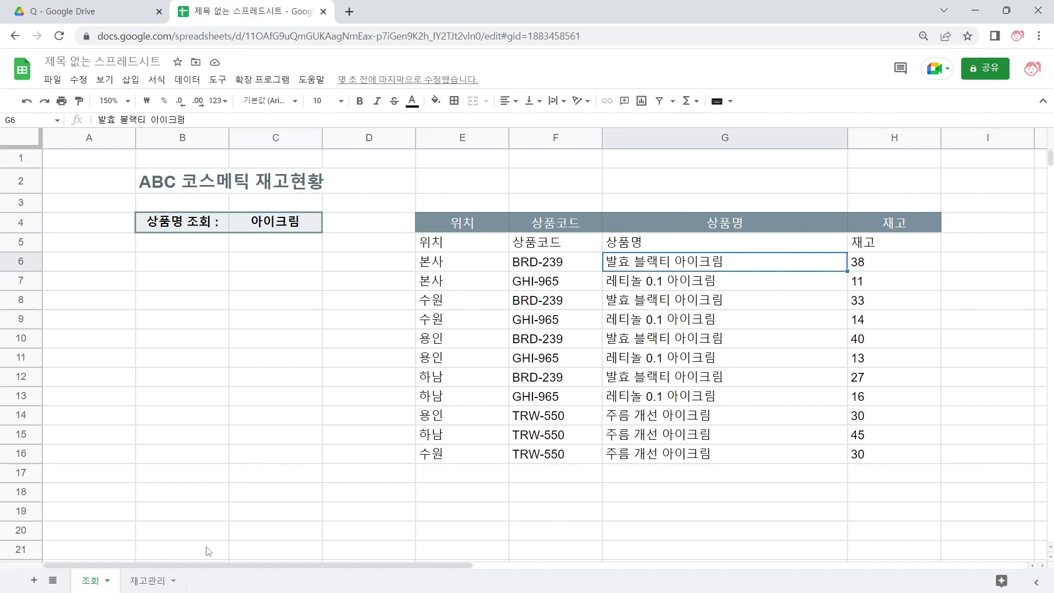
click(156, 587)
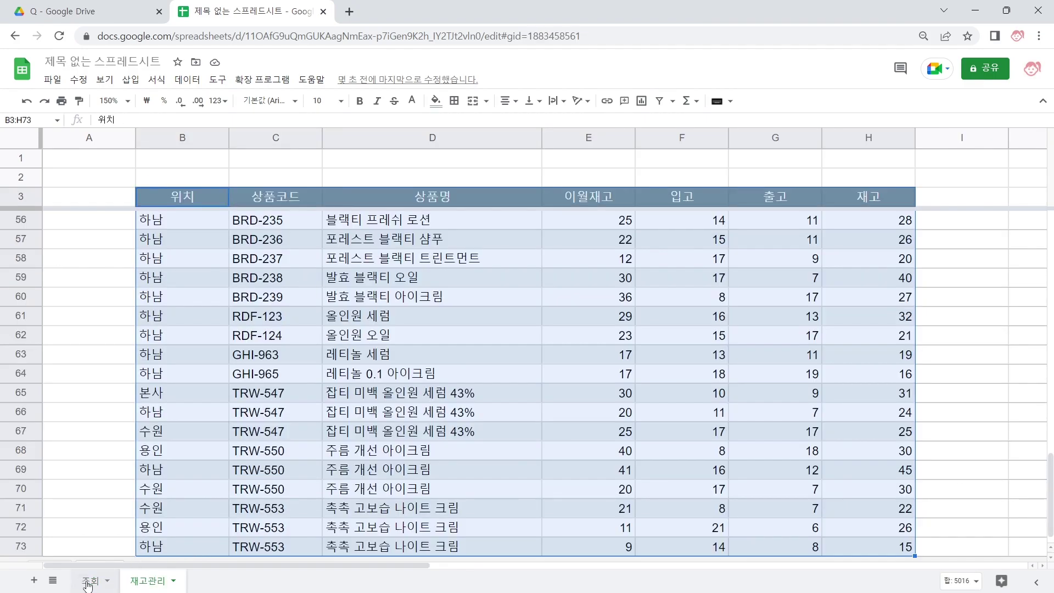
click(88, 585)
click(626, 283)
click(639, 300)
click(641, 325)
click(643, 267)
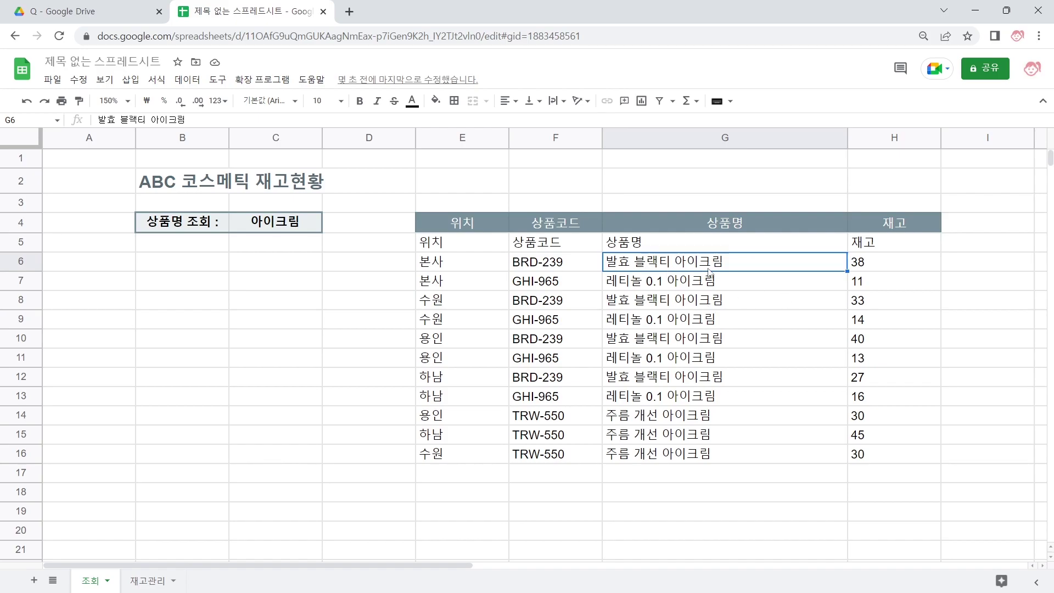
ctrl+click(690, 305)
ctrl+click(648, 343)
ctrl+click(651, 381)
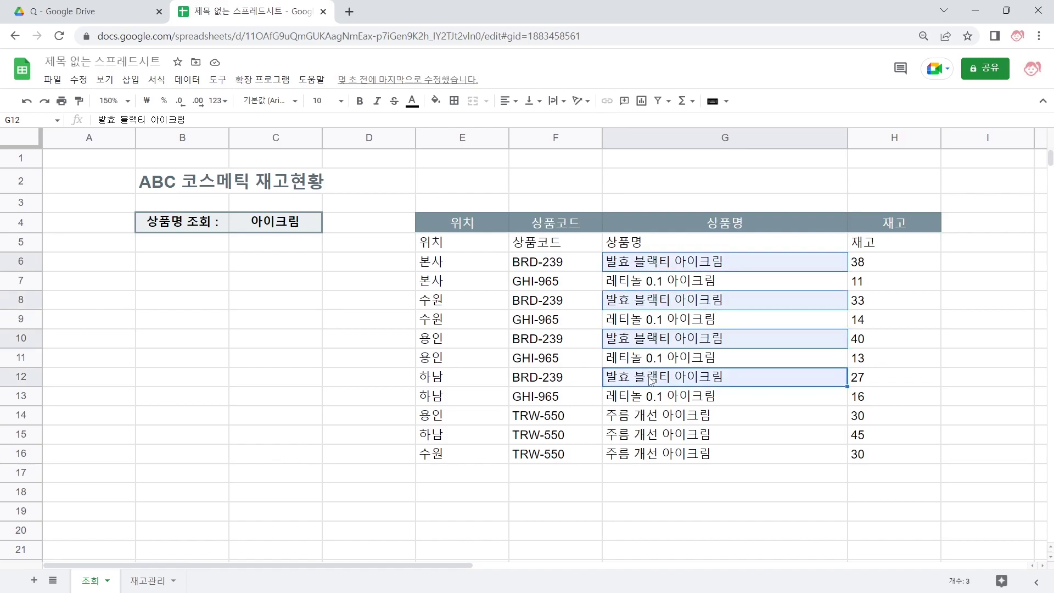
click(732, 327)
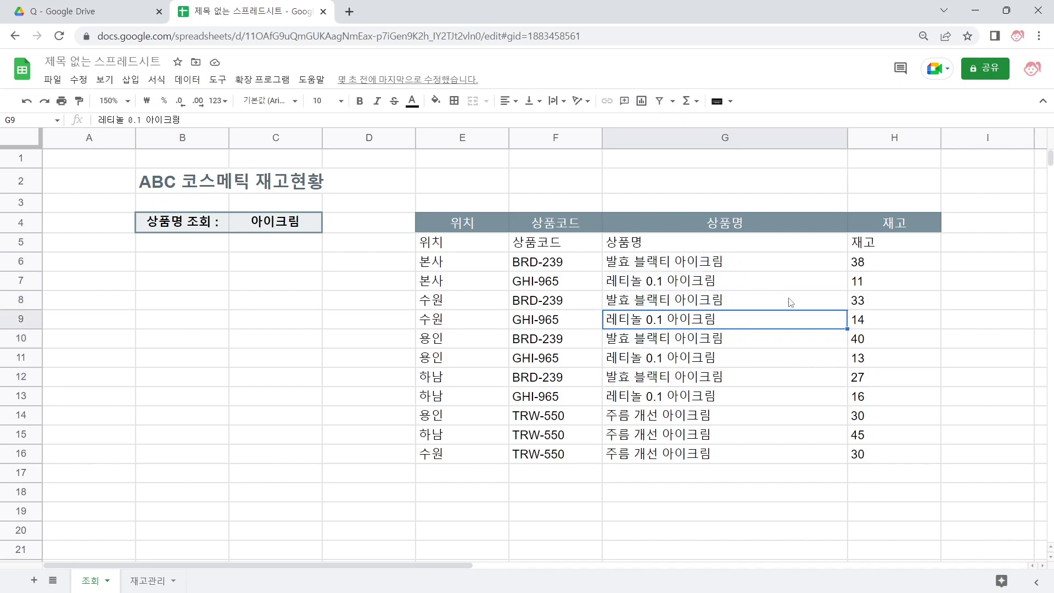
Extend the query string in E5 with ORDER BY D ASC, H DESC to sort by product name and stock.
click(489, 247)
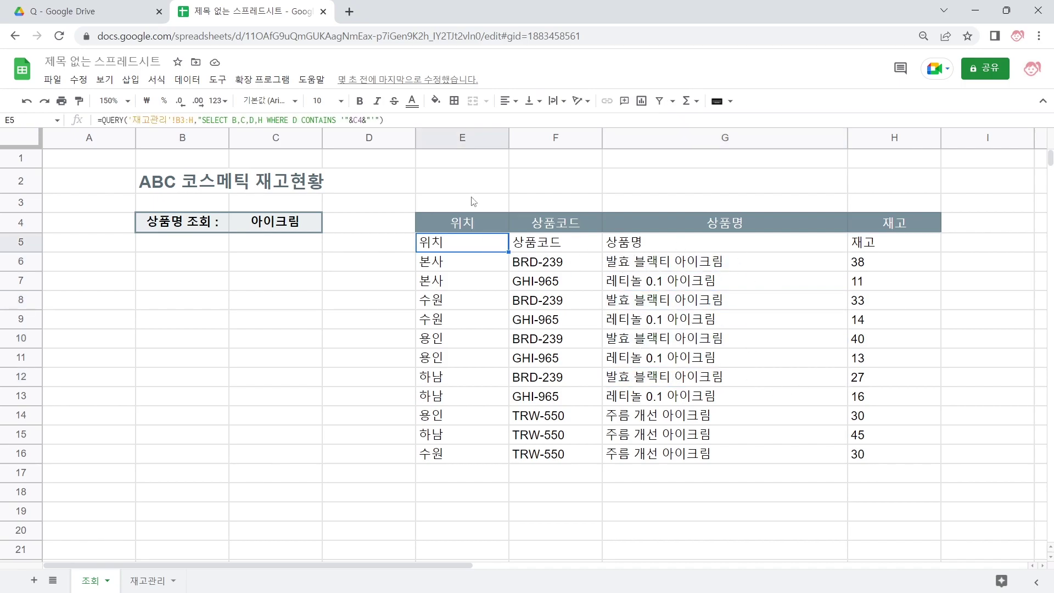
click(385, 121)
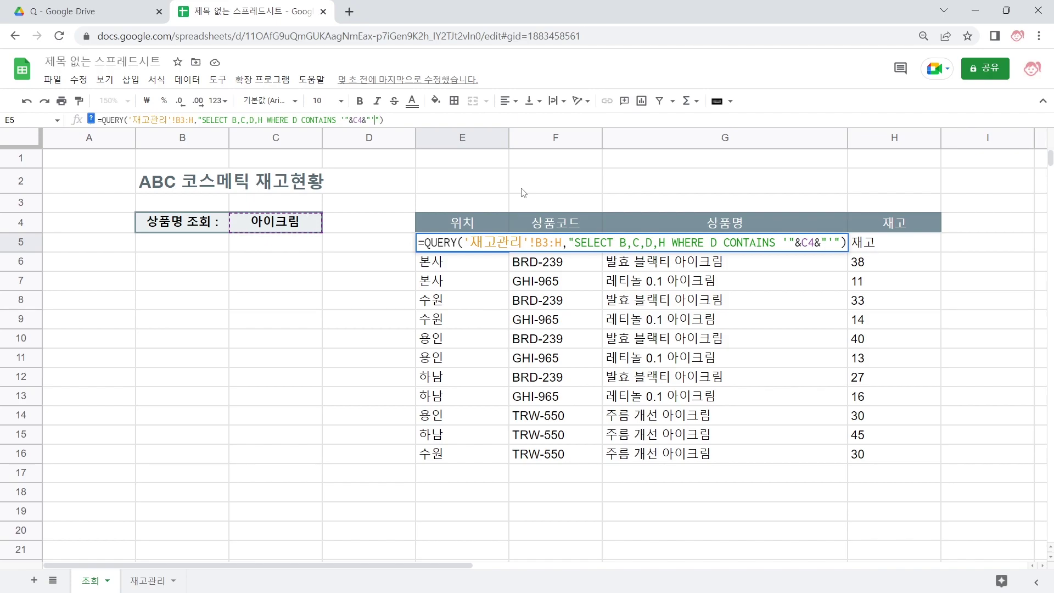
text(ORDER BY)
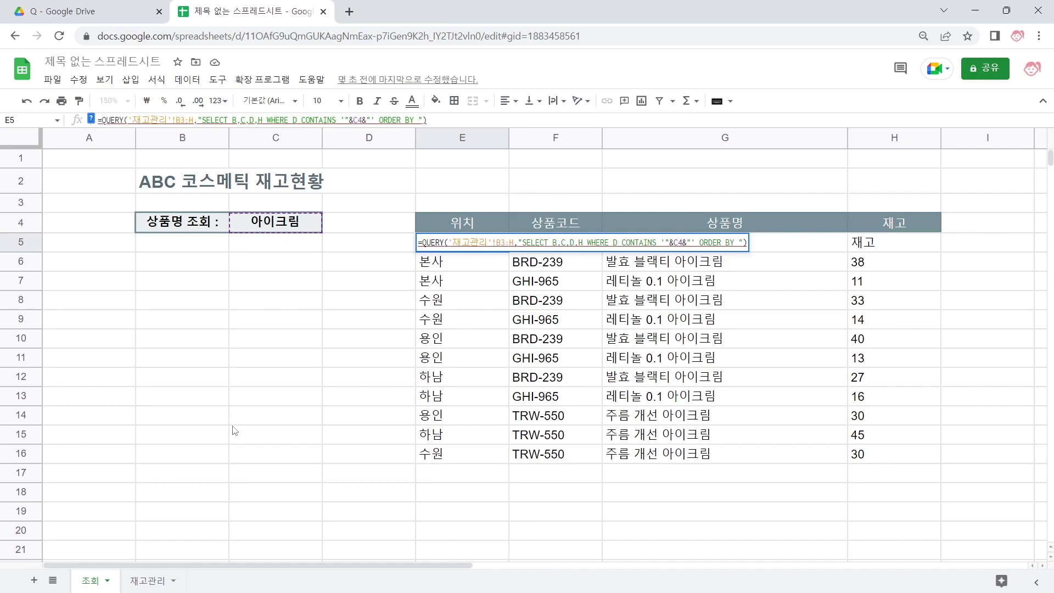
click(144, 581)
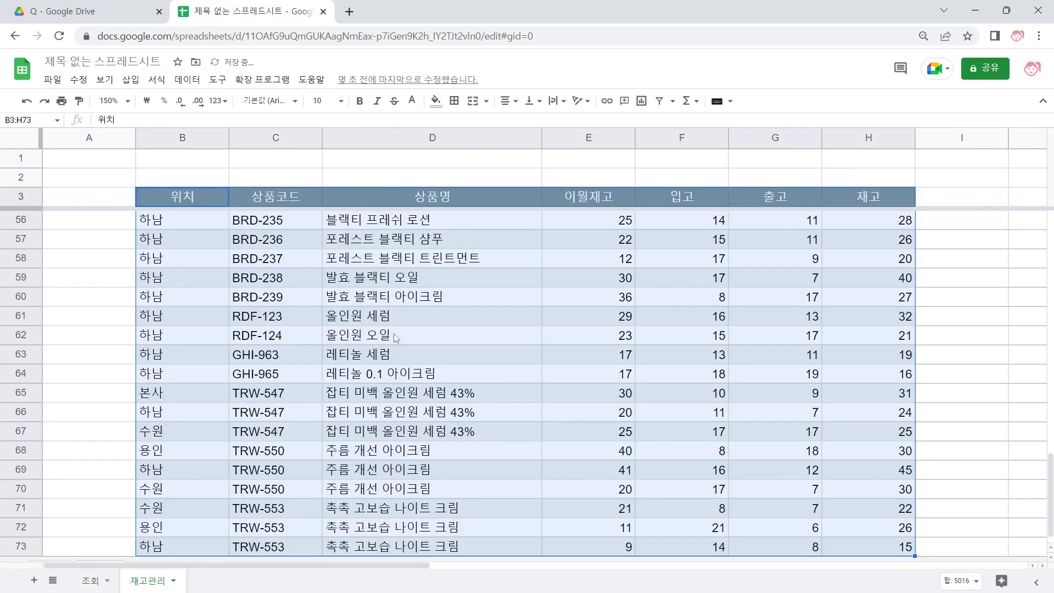
click(98, 581)
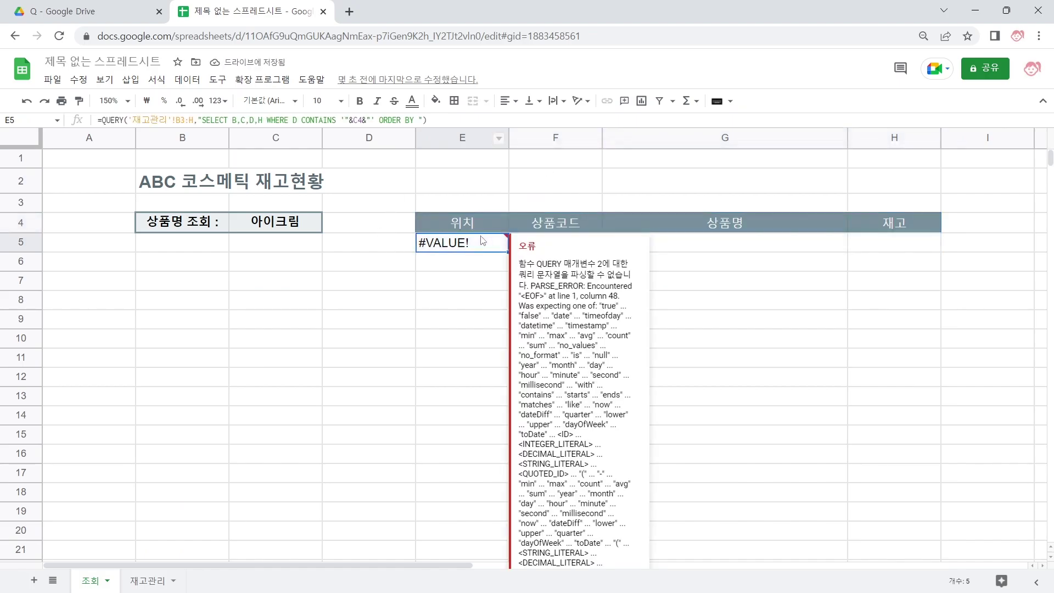
text(D )
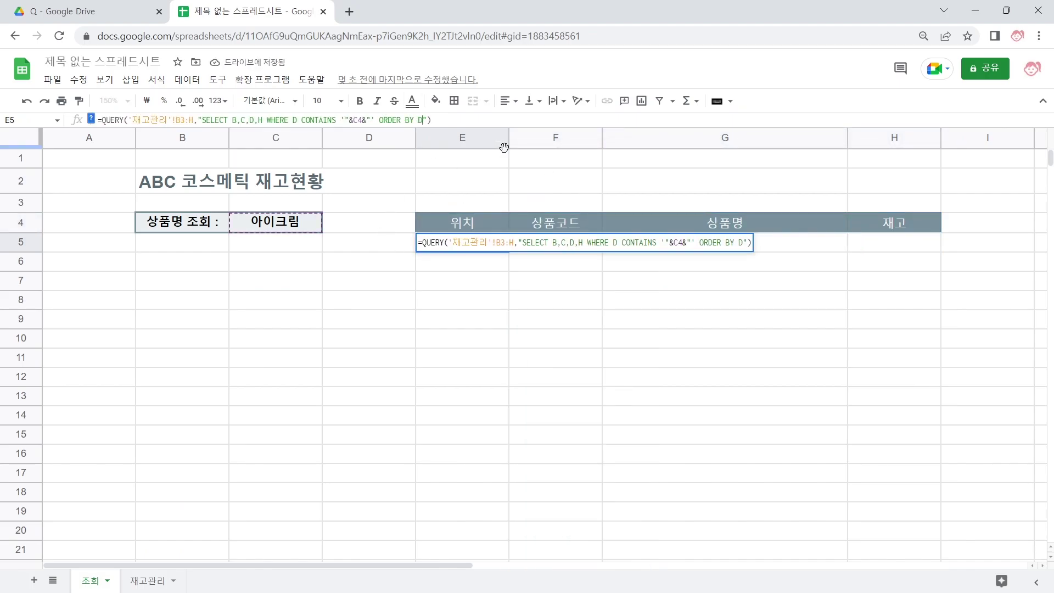
text(ASC)
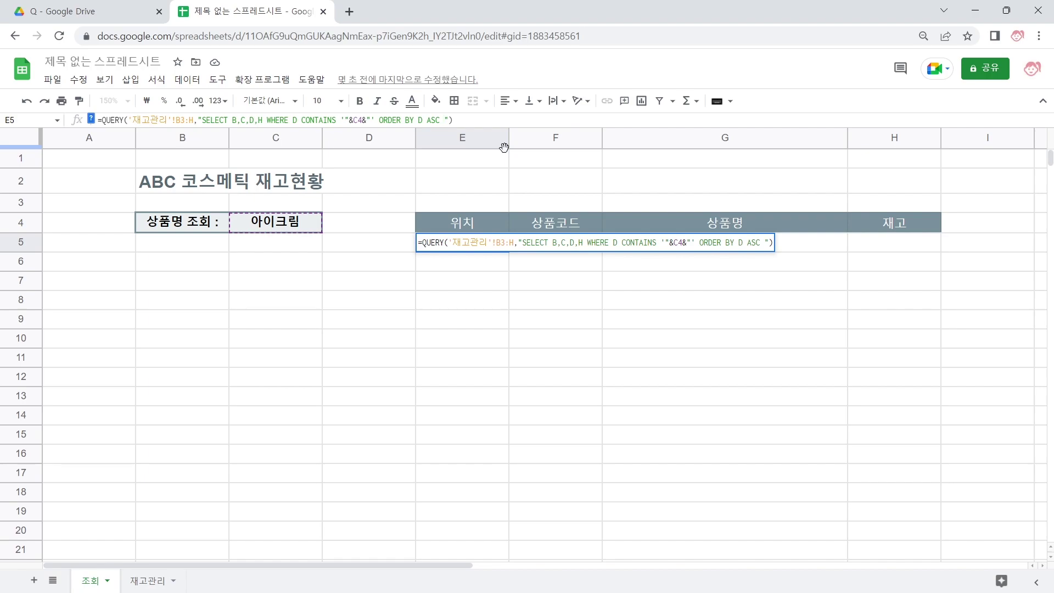
key(BackSpace)
text(, H DESC)
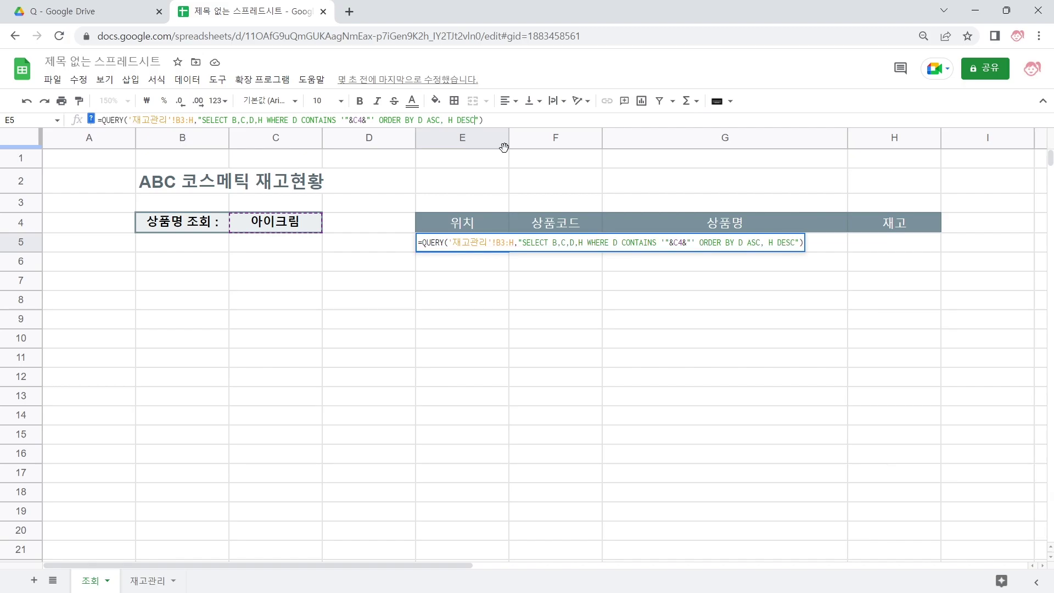
key(Return)
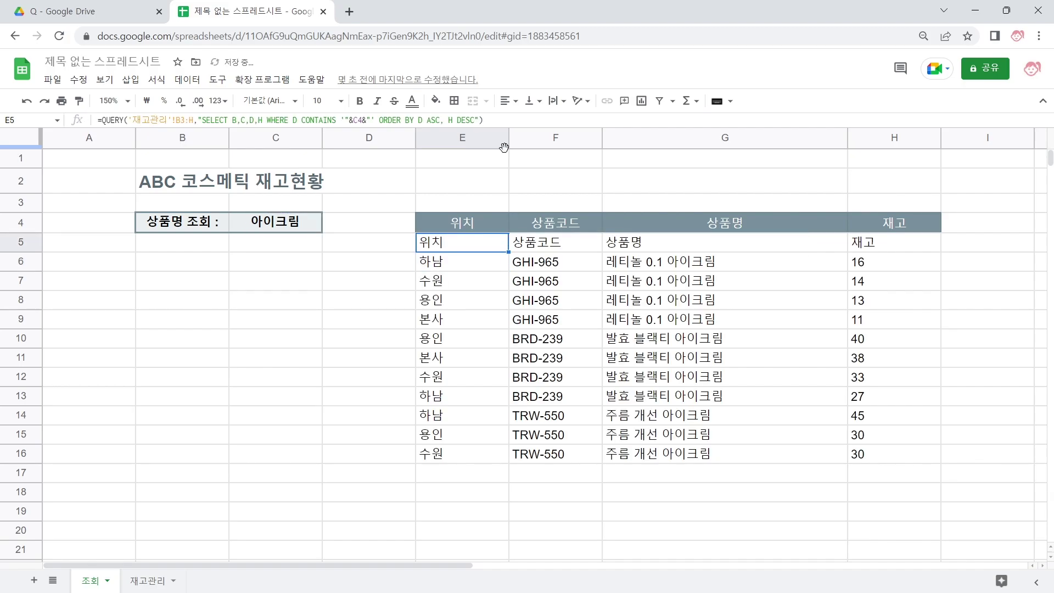
Check the sort order of the product names in G6:G16 and of the stock quantities within each product.
drag(640, 263, 777, 456)
drag(883, 262, 878, 404)
click(878, 416)
click(878, 435)
Add 0 as the headers argument at the end of the QUERY formula in E5.
click(483, 248)
click(183, 121)
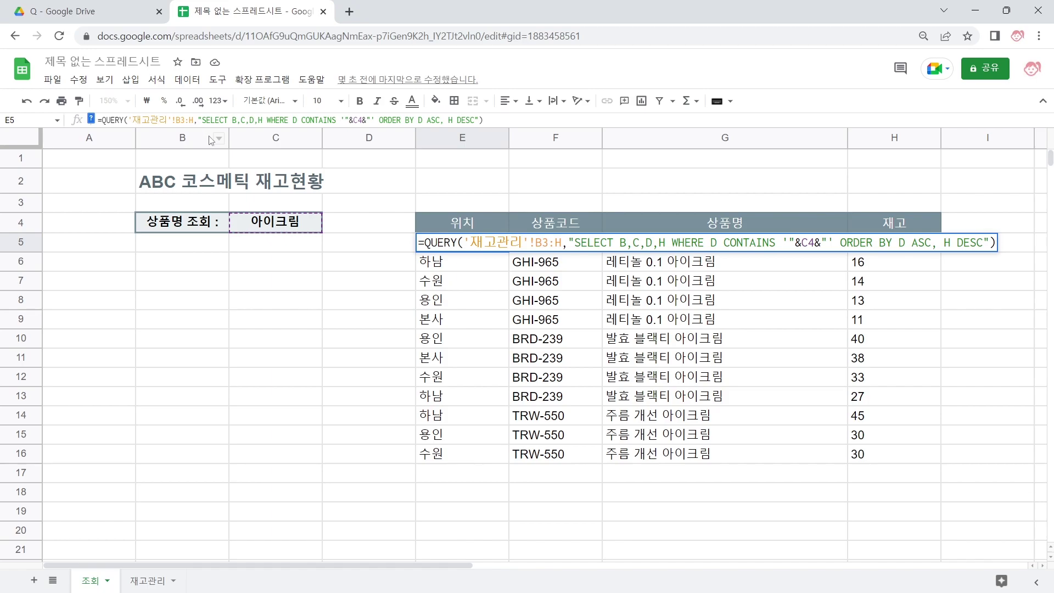
click(135, 582)
click(90, 582)
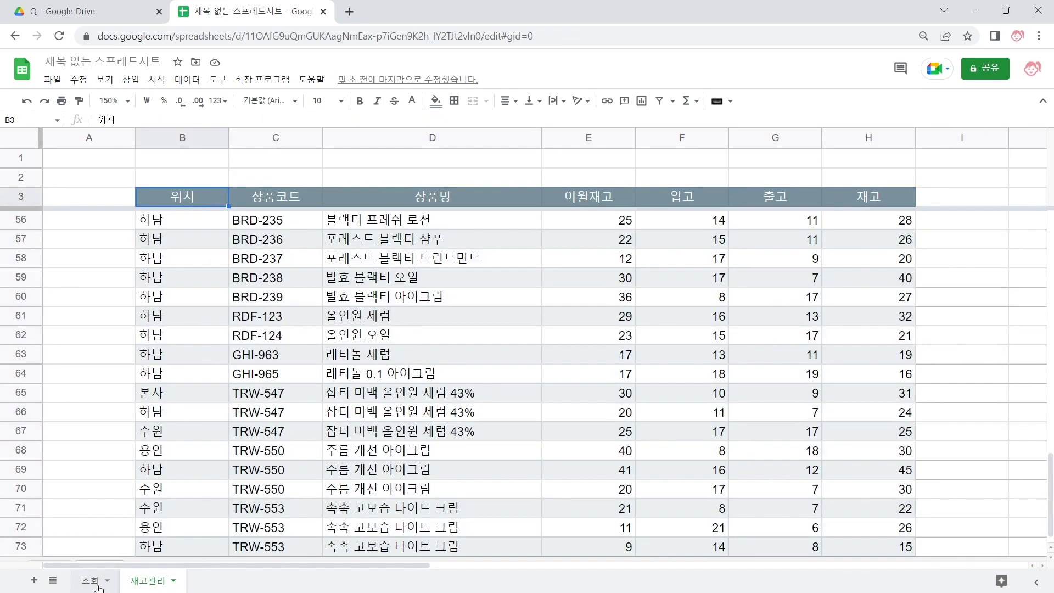
key(Escape)
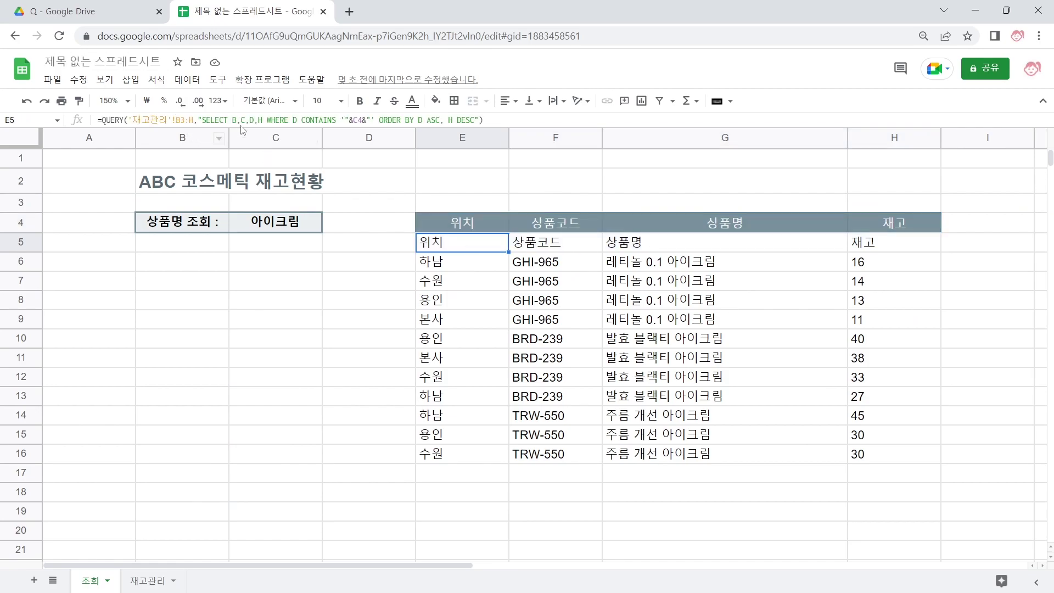
key(Return)
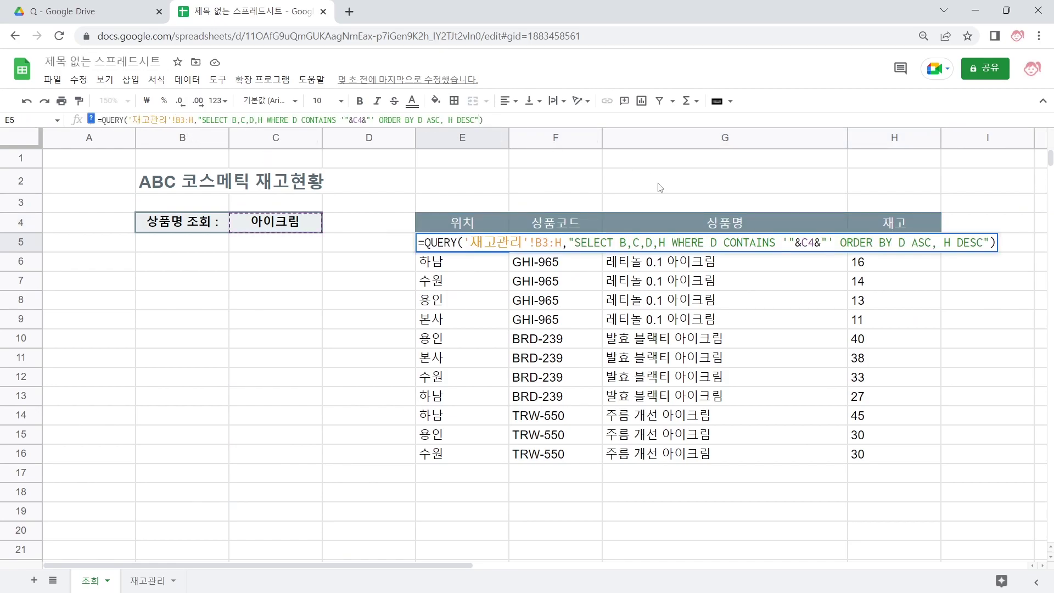
text(,)
text(0)
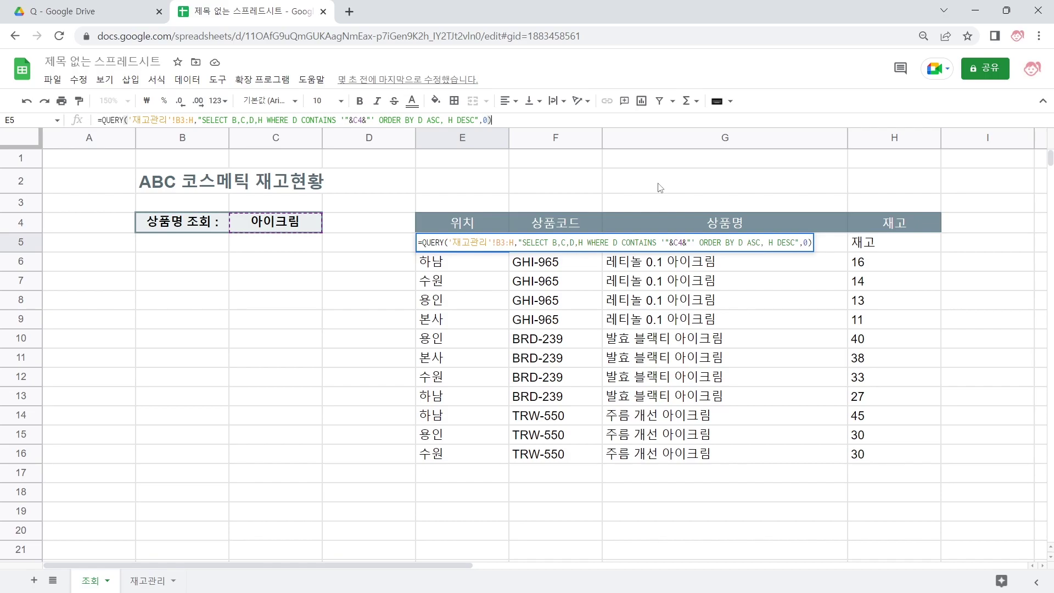
key(Return)
key(Up)
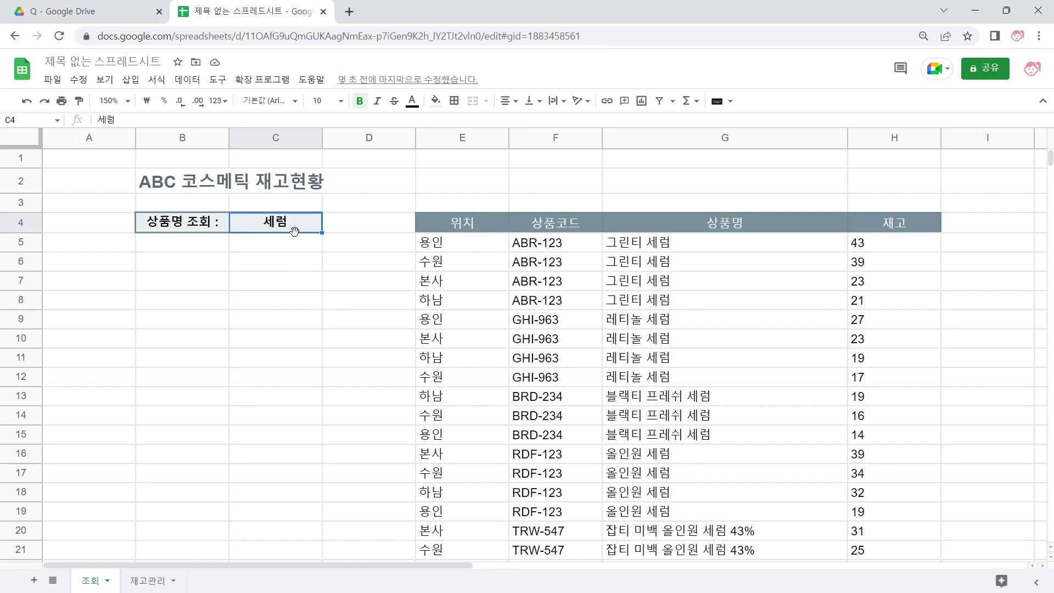
Set the product search term in C4 to 린스 and inspect the query result in E5.
text(ㄹ)
text(린스)
key(Return)
click(473, 251)
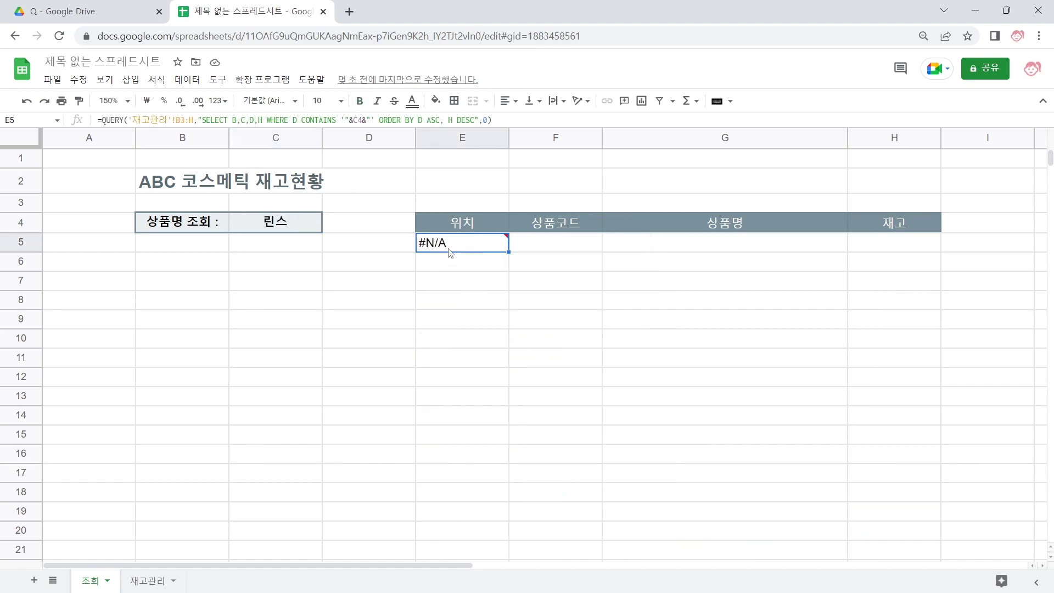
mouse_move(452, 250)
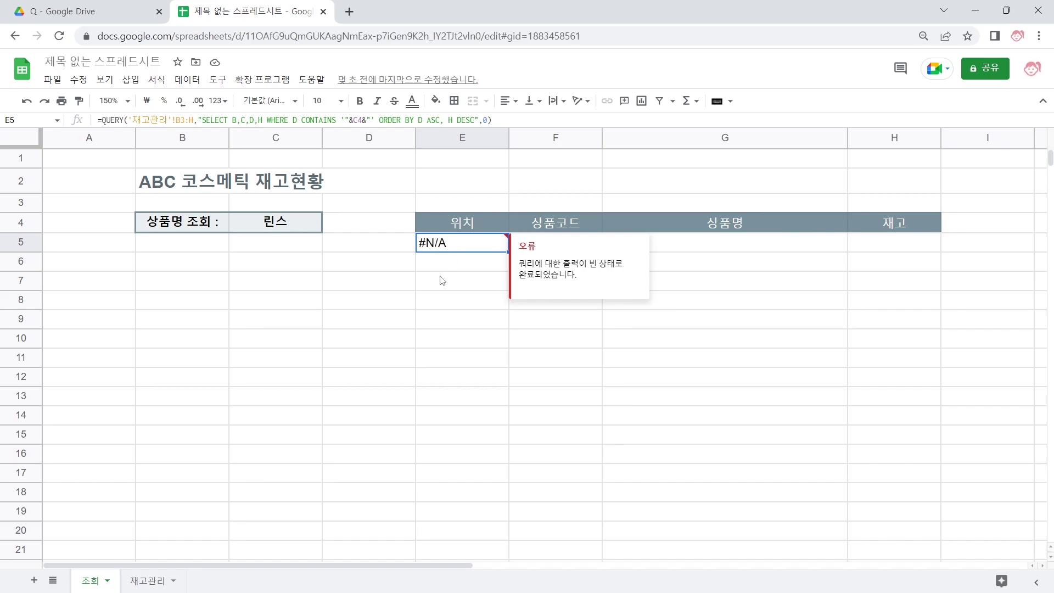
Look through the product names on the 재고관리 sheet for 린스 and return to E5 on the 조회 sheet.
click(138, 581)
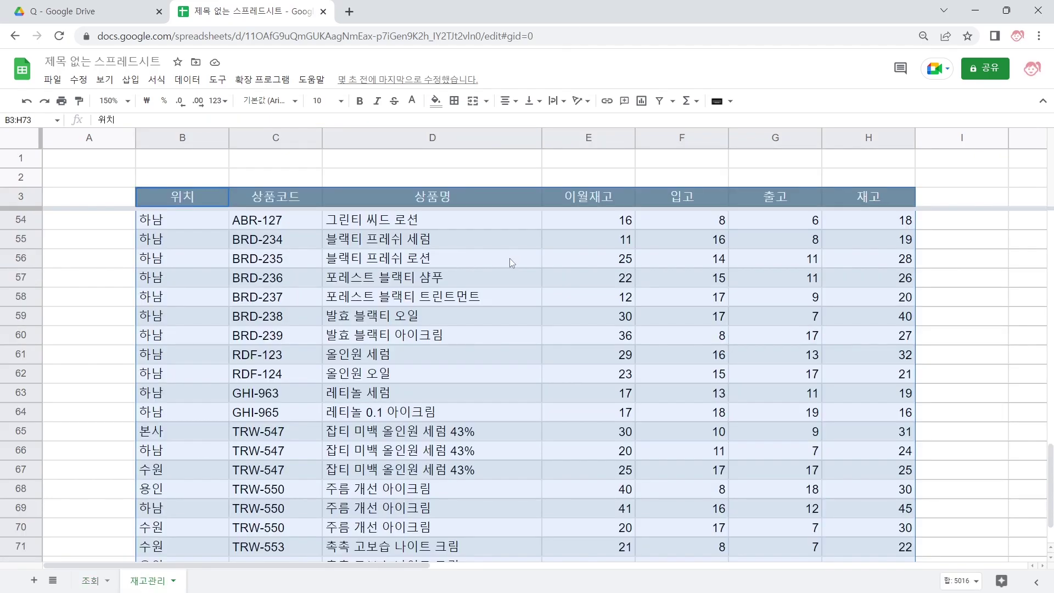
click(445, 286)
scroll(446, 287, up, 3)
scroll(448, 292, up, 6)
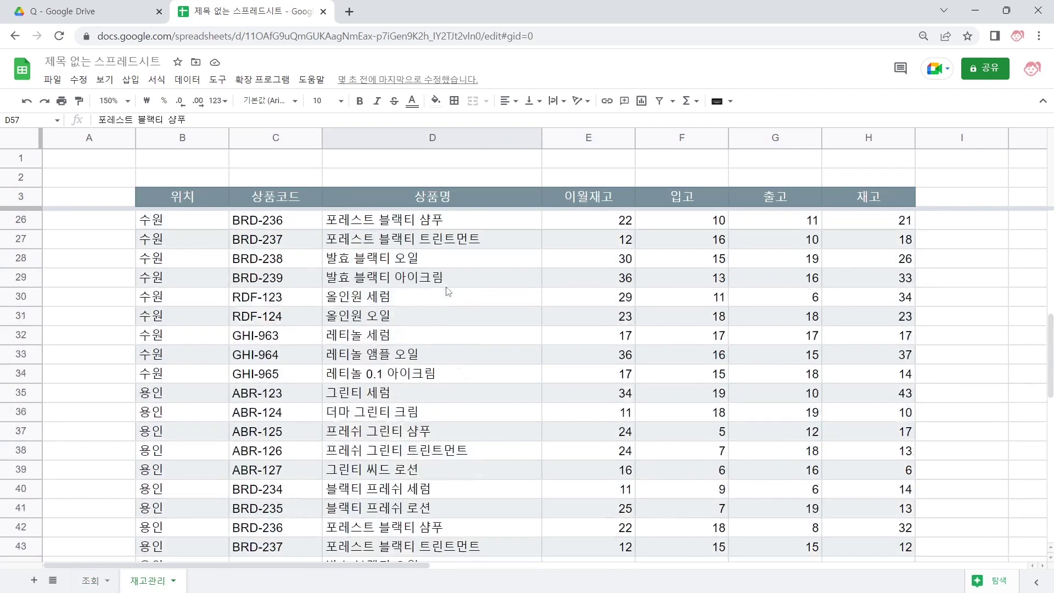
click(92, 581)
click(461, 244)
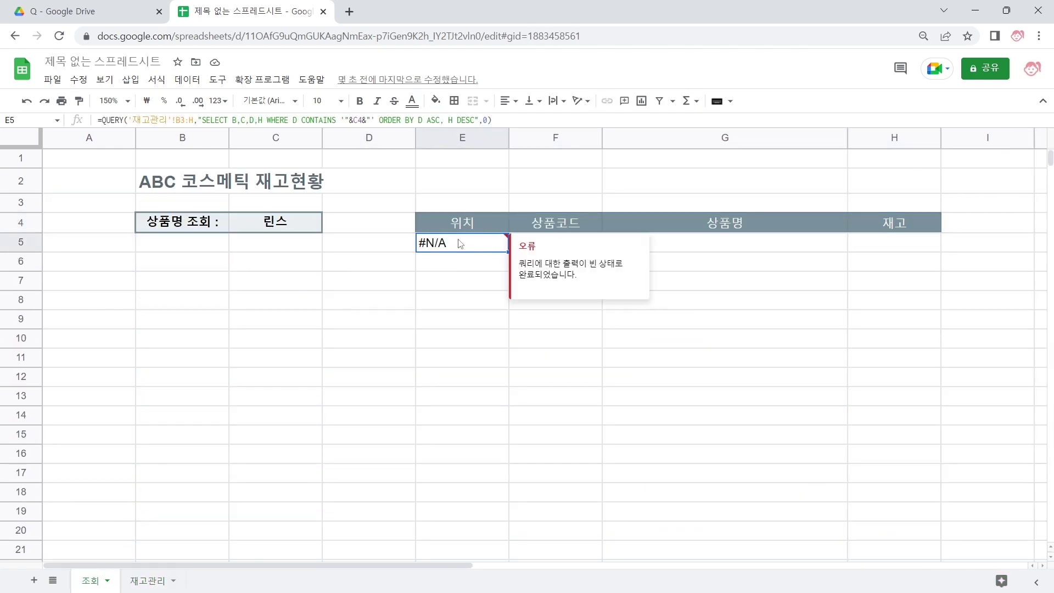
Wrap the E5 QUERY formula in IFNA with the fallback text "해당 상품이 존재하지 않습니다.".
double_click(459, 240)
key(Home)
key(Right)
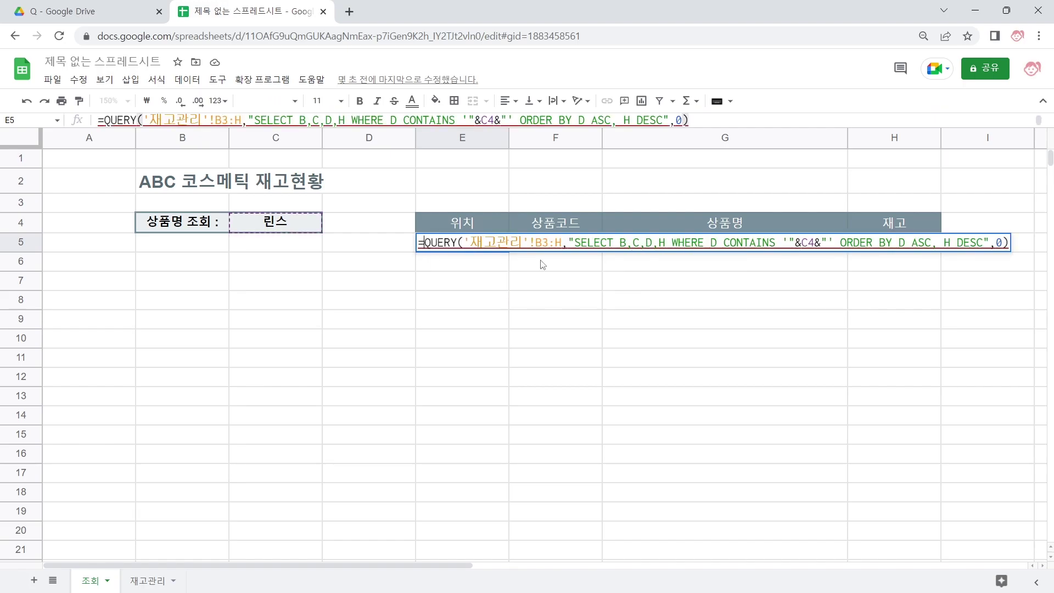
text(ㅑㄹ)
key(BackSpace)
key(BackSpace)
text(IFNA()
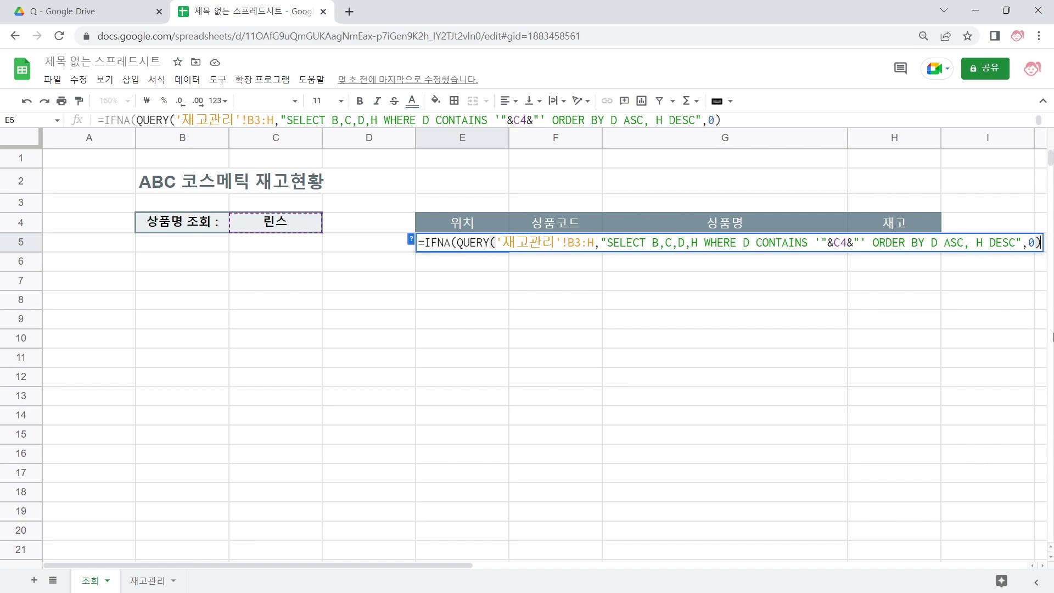
text(,"해당)
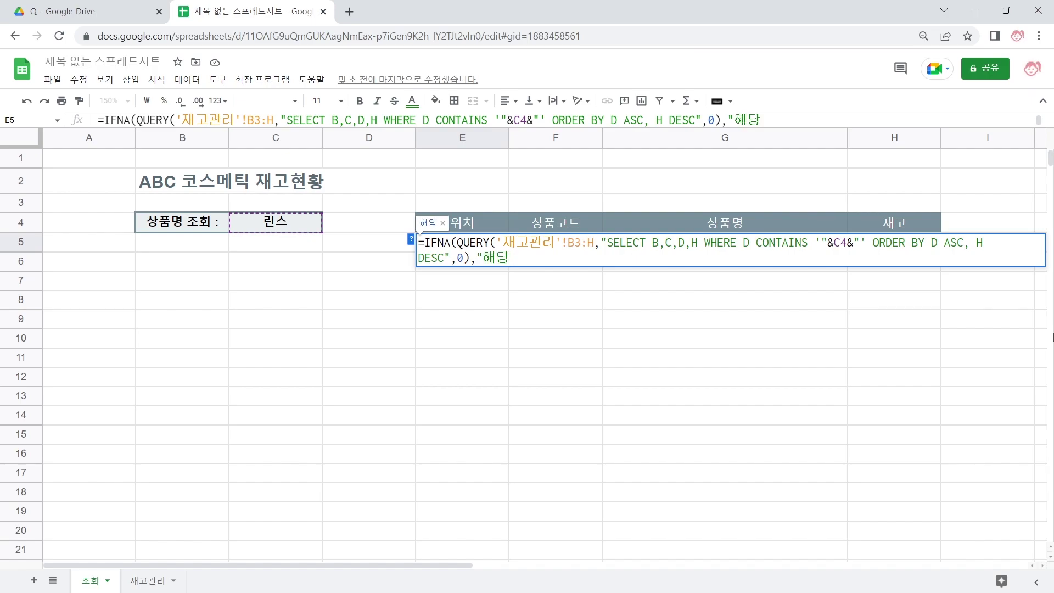
text( 상품이 존재하지 않습니다.)
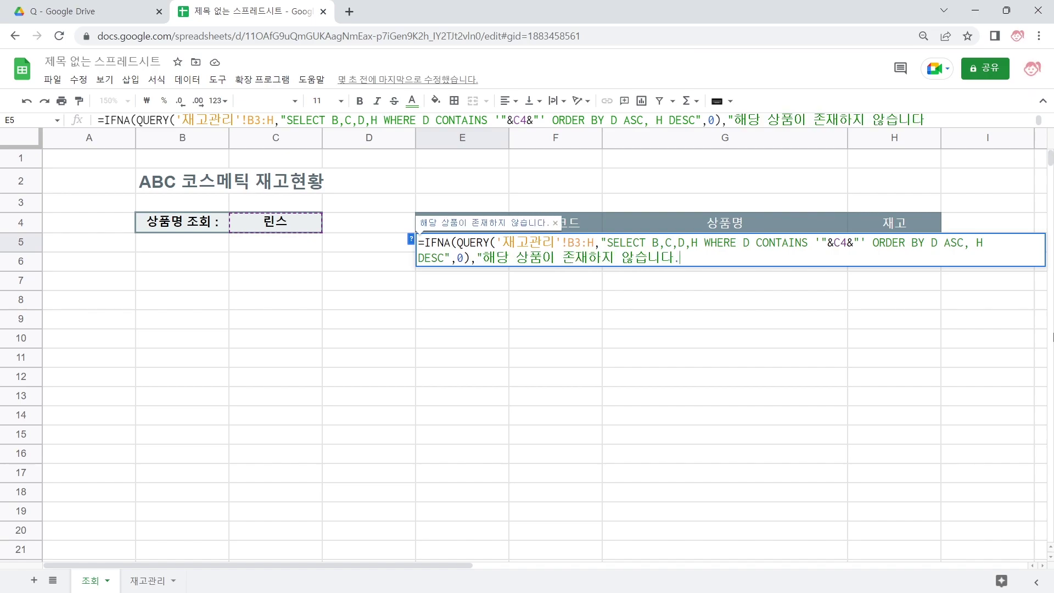
text("))
key(Return)
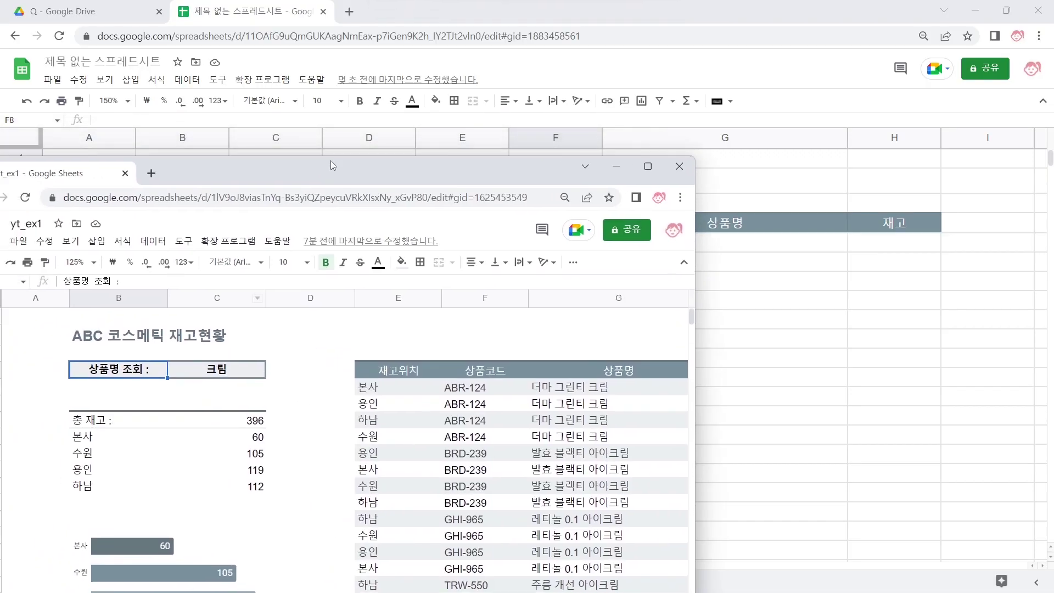
Switch to the yt_ex1 workbook and examine the row shading of the product list for the search term 크림.
double_click(330, 161)
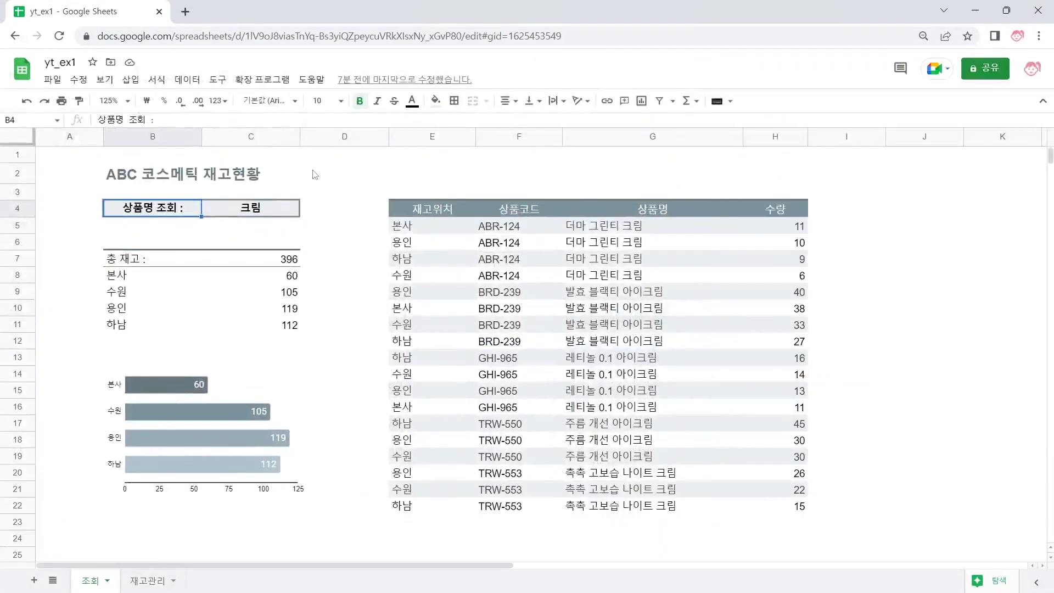
click(272, 212)
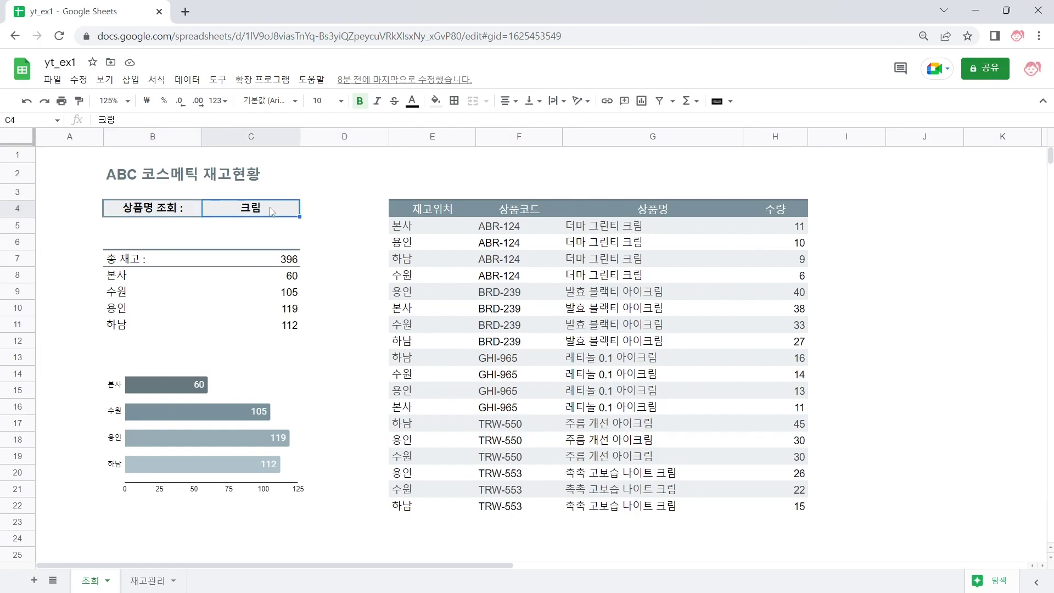
click(409, 510)
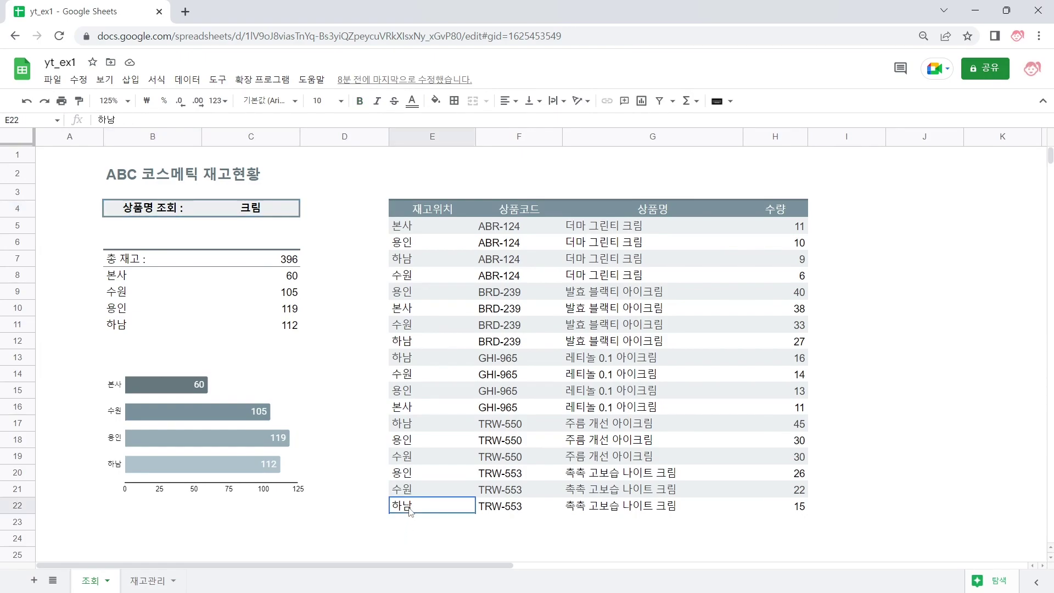
shift+click(49, 508)
key(shift+space)
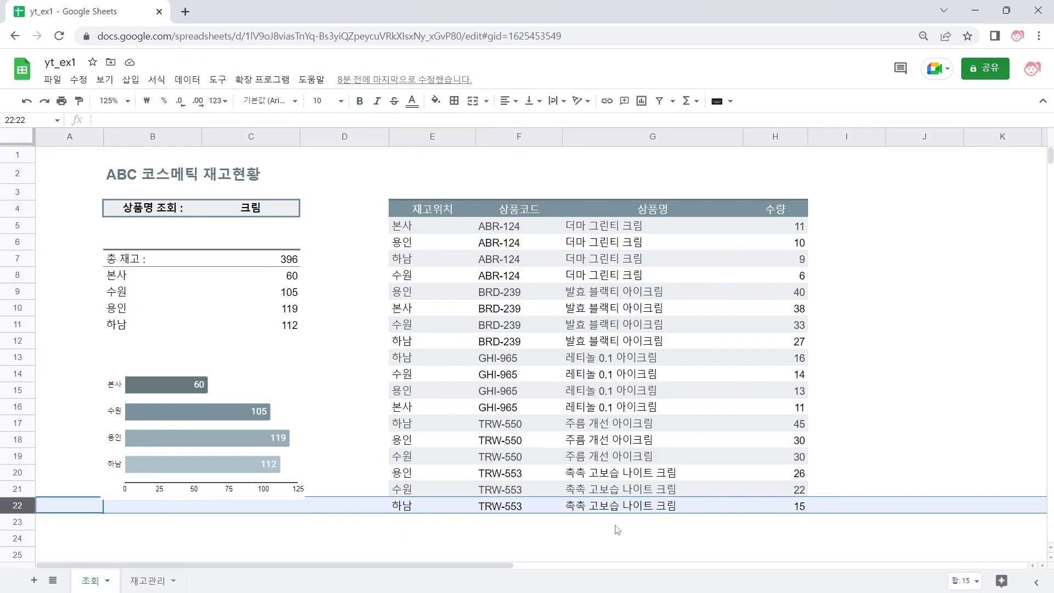
drag(437, 226, 791, 491)
click(755, 450)
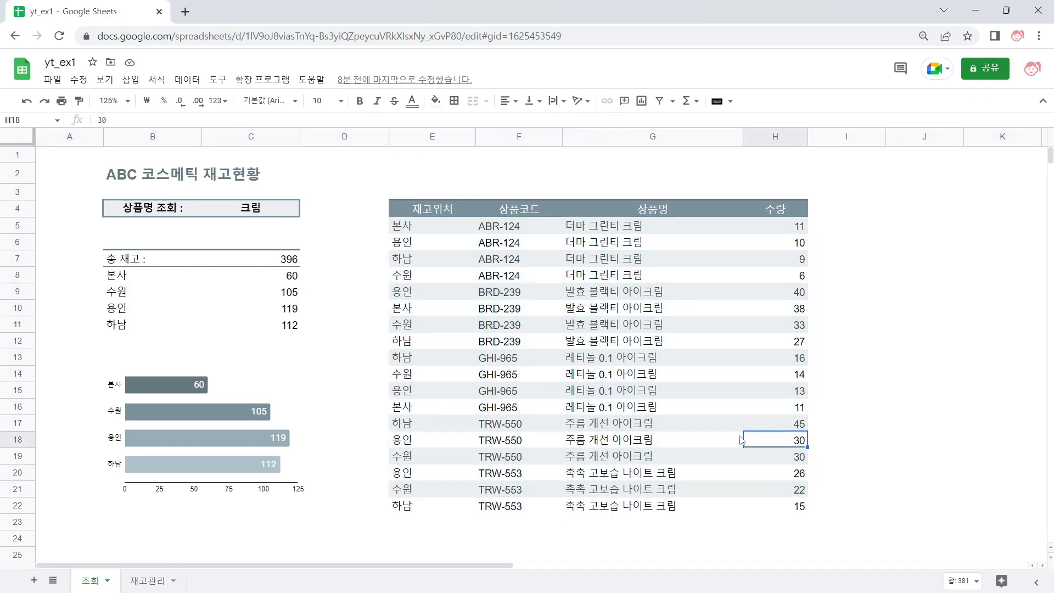
Try 세럼 and 아이크림 as search terms in C4 of yt_ex1 and compare how far the row shading extends.
click(300, 214)
text(세렘)
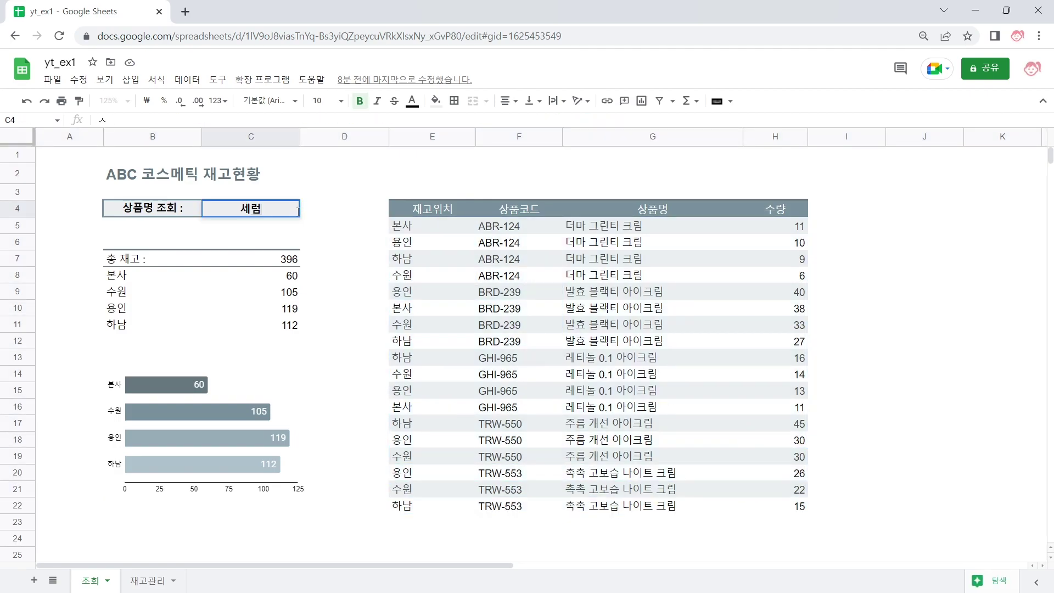
key(Return)
click(299, 212)
text(애)
key(BackSpace)
text(아이크림)
key(Return)
click(299, 213)
drag(425, 391, 796, 394)
click(533, 340)
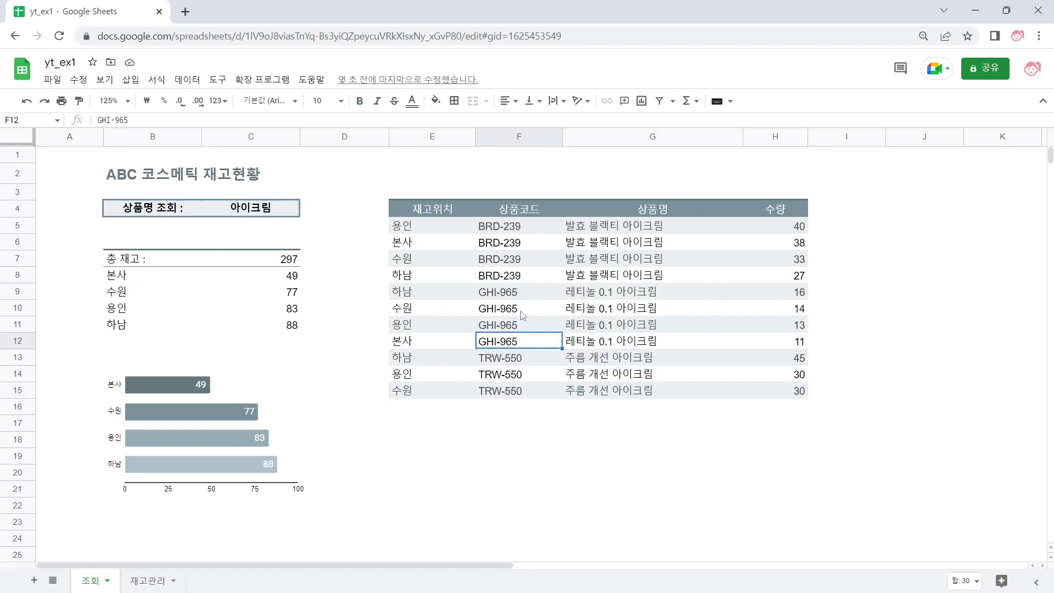
Inspect the alternating colors settings of the inventory table on the 재고관리 sheet and go back to the 조회 sheet.
click(138, 582)
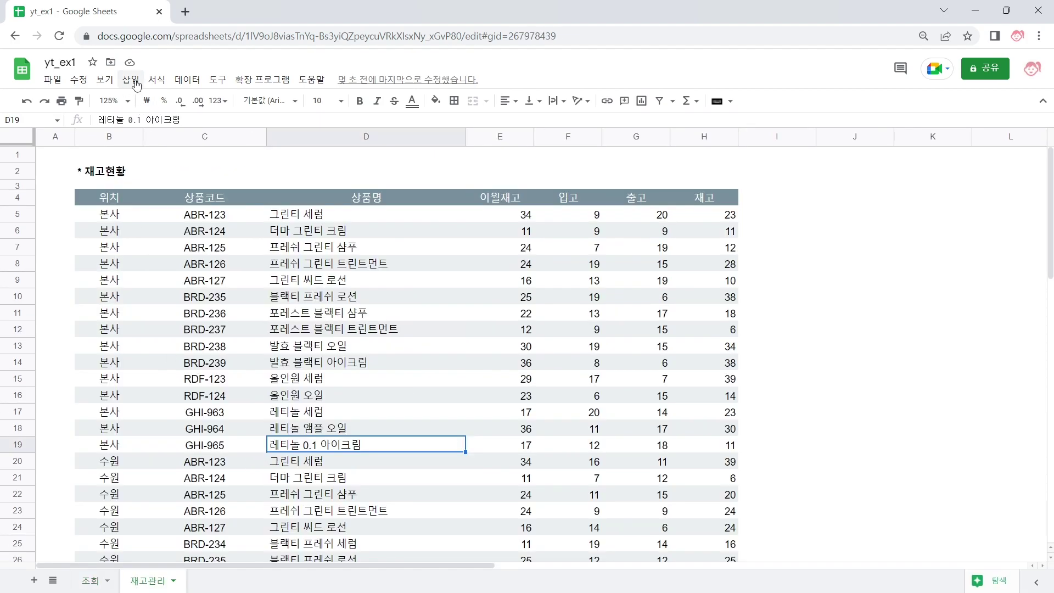
click(156, 79)
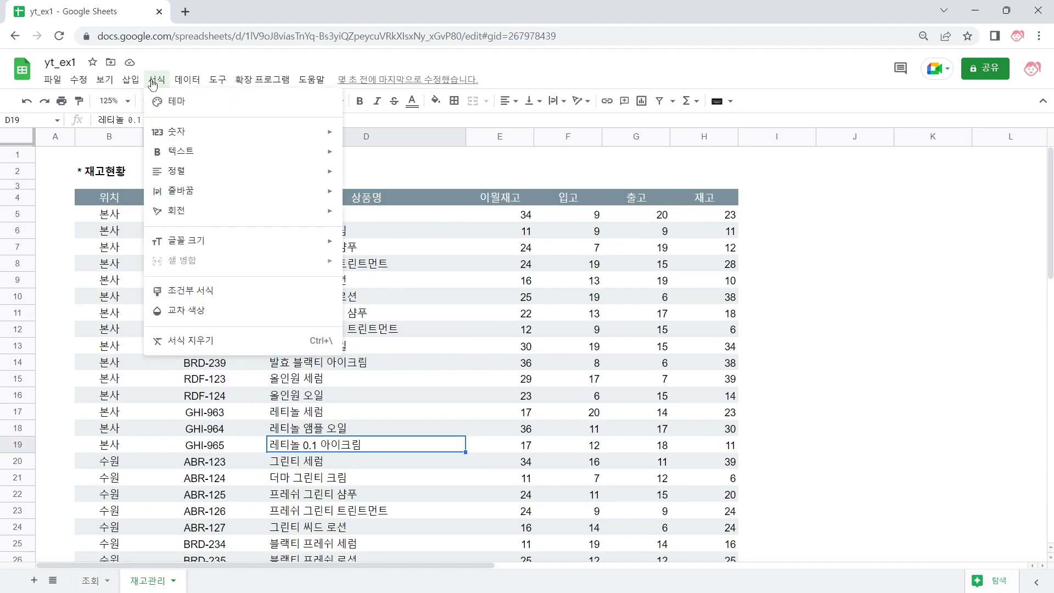
click(286, 317)
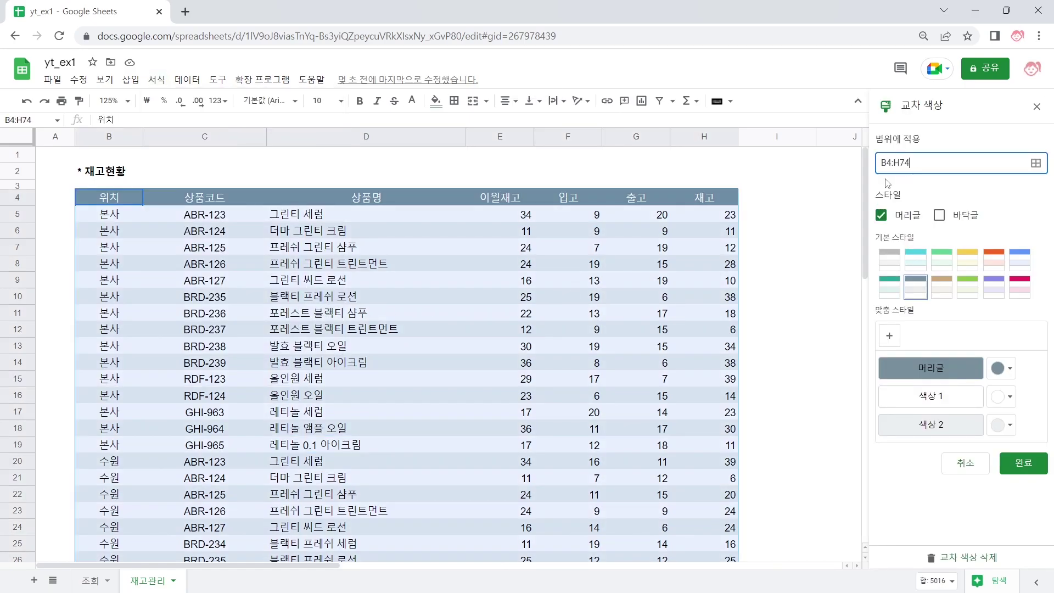
key(Escape)
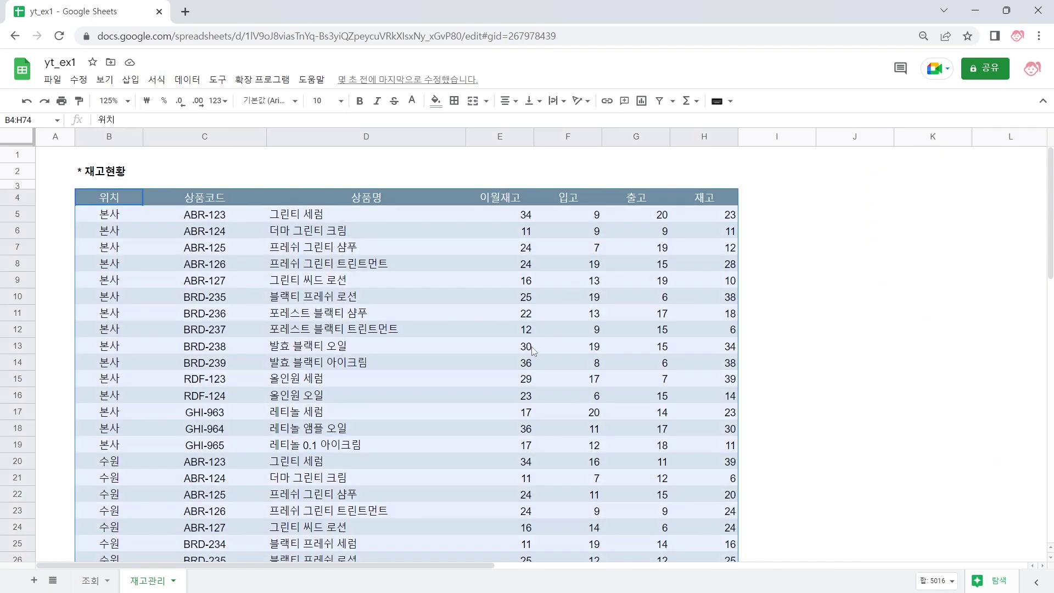
click(89, 581)
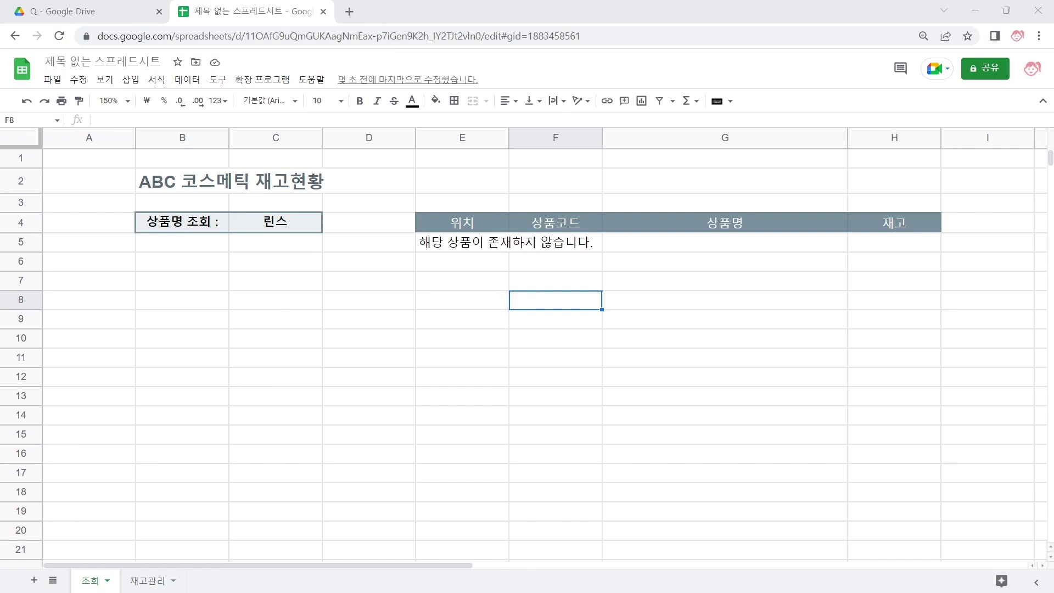
Start a conditional formatting rule from E5 on the untitled workbook's 조회 sheet and apply it to the range E5:H.
click(476, 250)
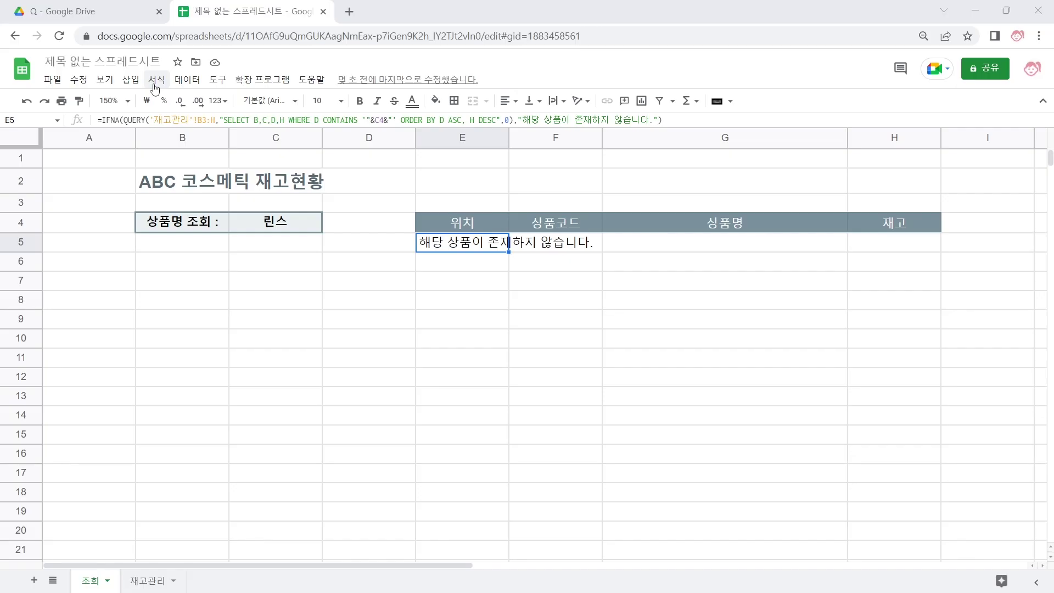
click(130, 80)
mouse_move(157, 80)
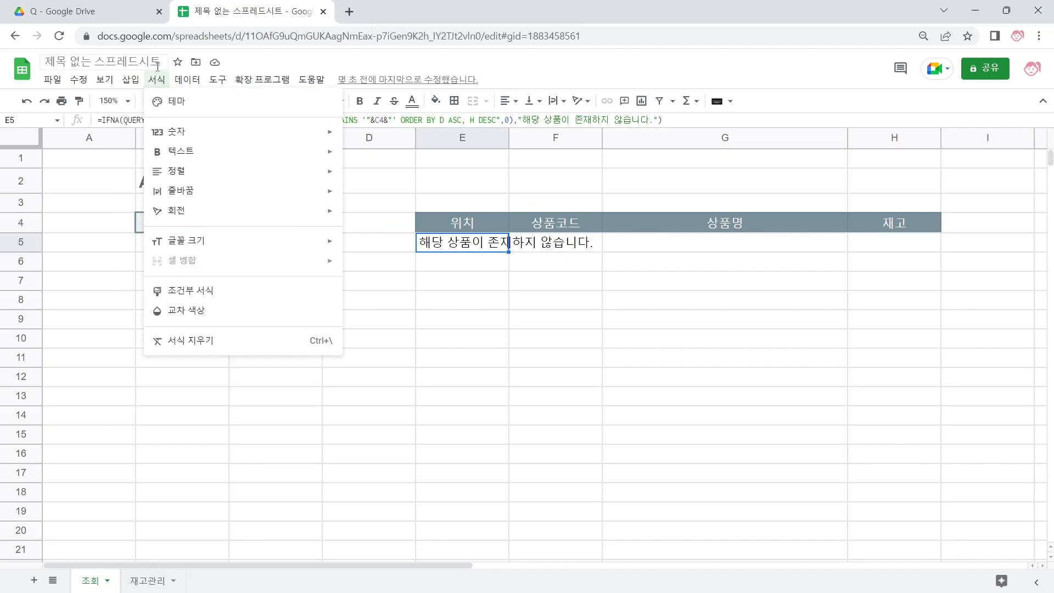
click(283, 294)
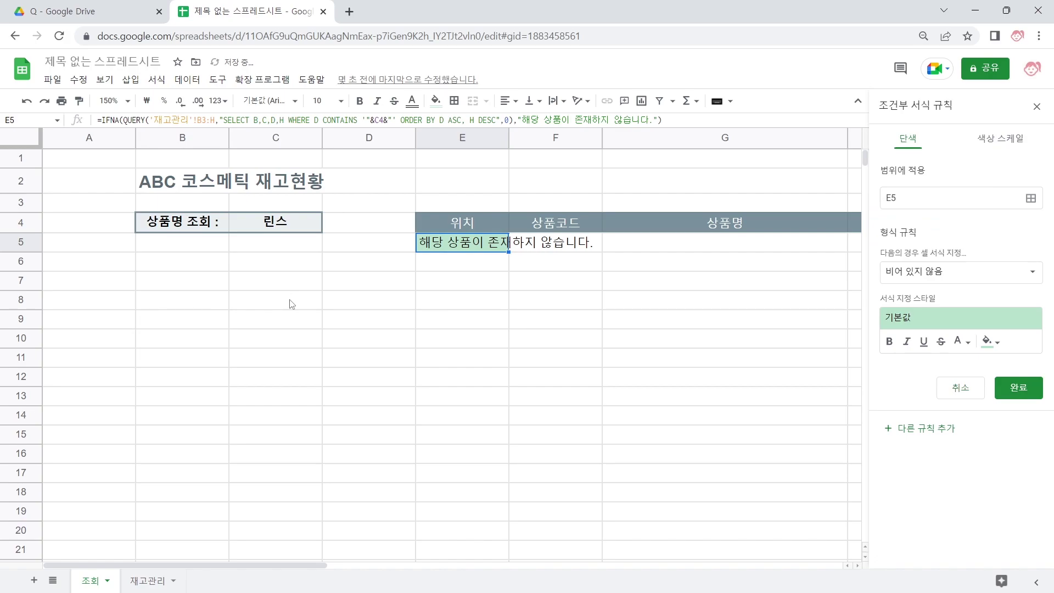
click(942, 201)
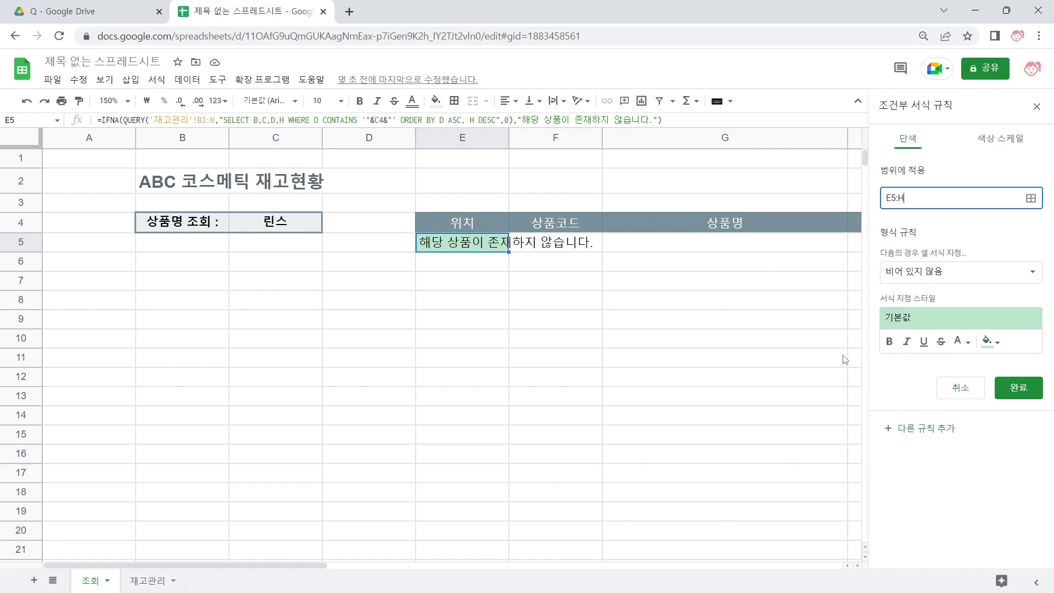
Give the conditional formatting rule for E5:H the custom formula =ISODD(ROW($E5:$E)).
click(947, 276)
scroll(942, 417, down, 3)
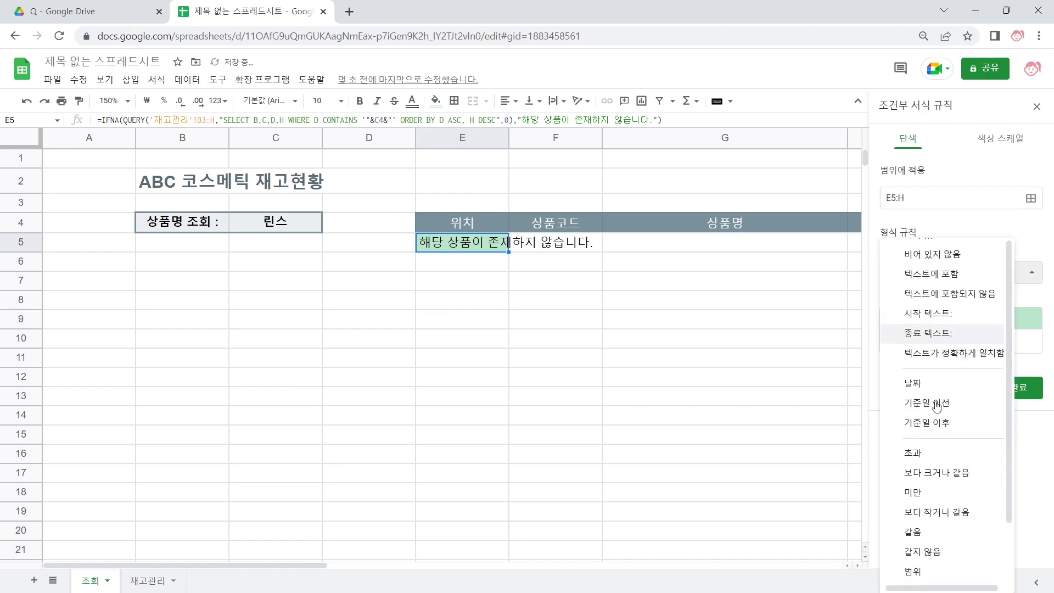
click(941, 569)
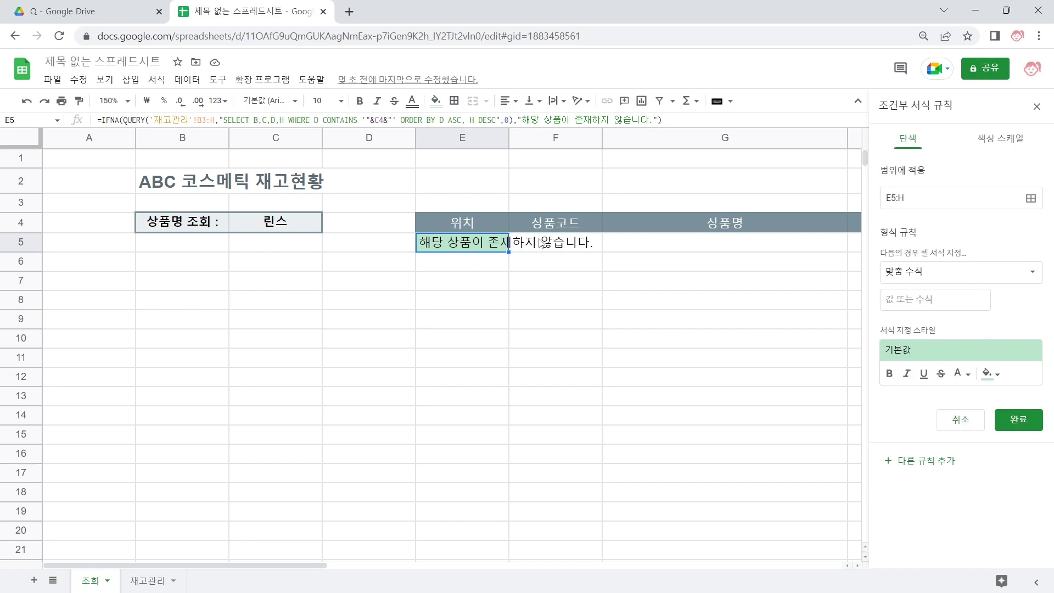
click(914, 302)
text(=)
text(ISODD)
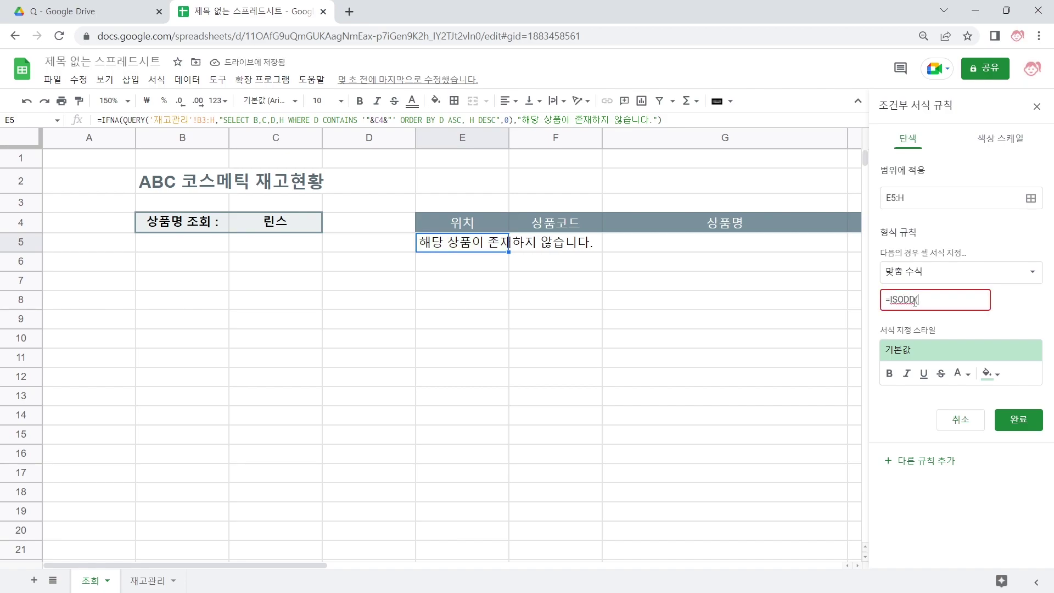
text((ROW($E)
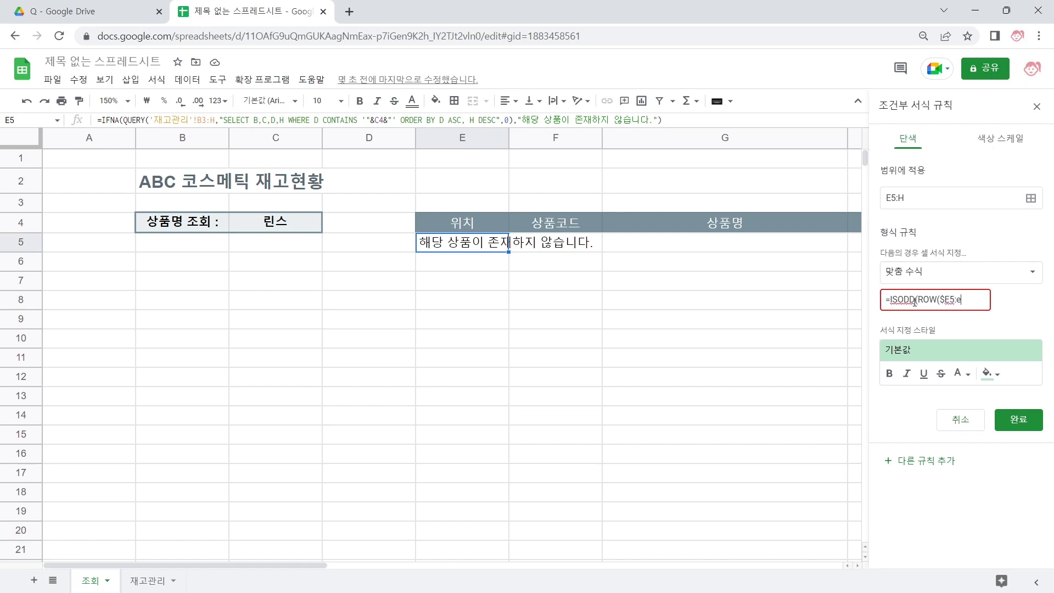
text(5:$E)
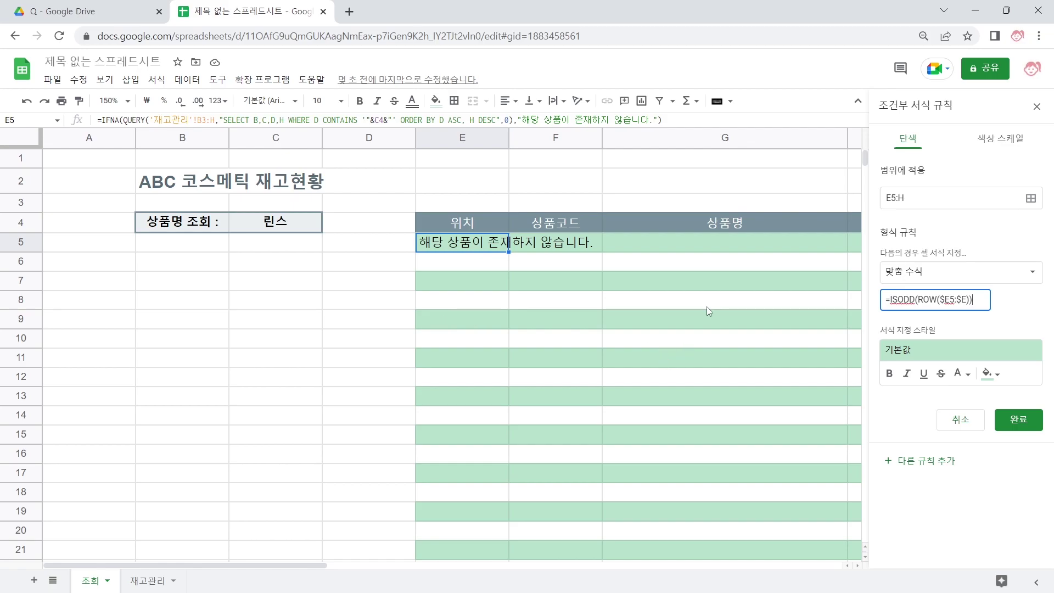
Extend the rule's formula to =AND(ISODD(ROW($E5:$E)),ISTEXT($E5:$E)) so only odd rows containing text are shaded.
text(,ISTE)
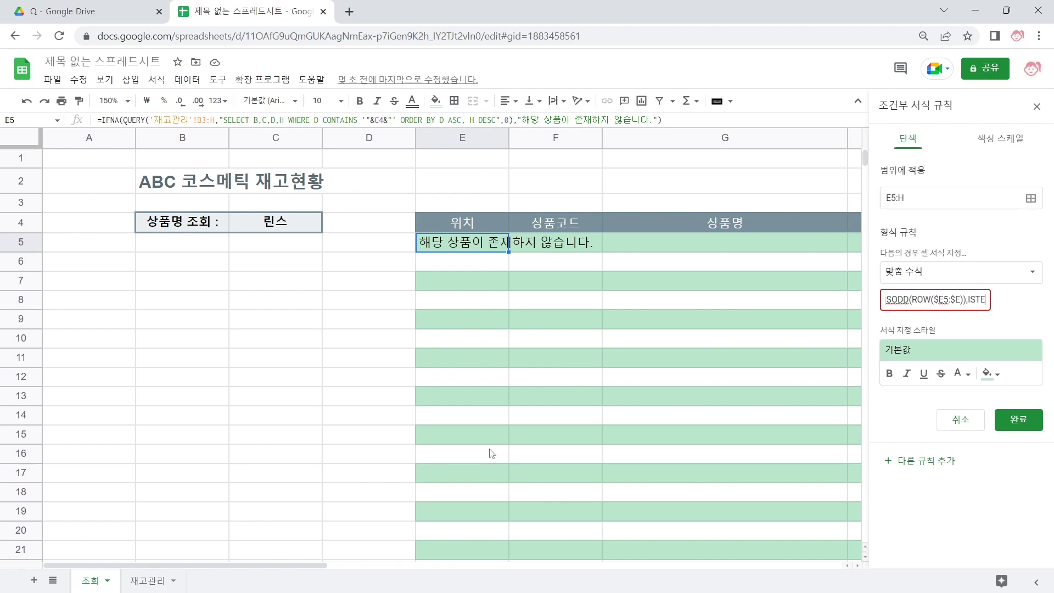
text(XT()
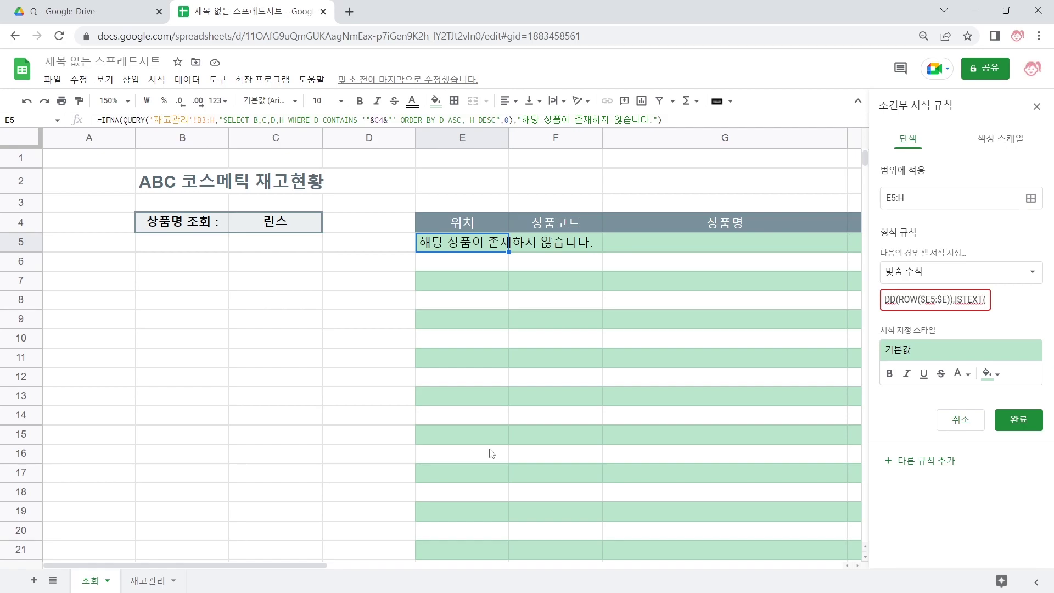
text($E)
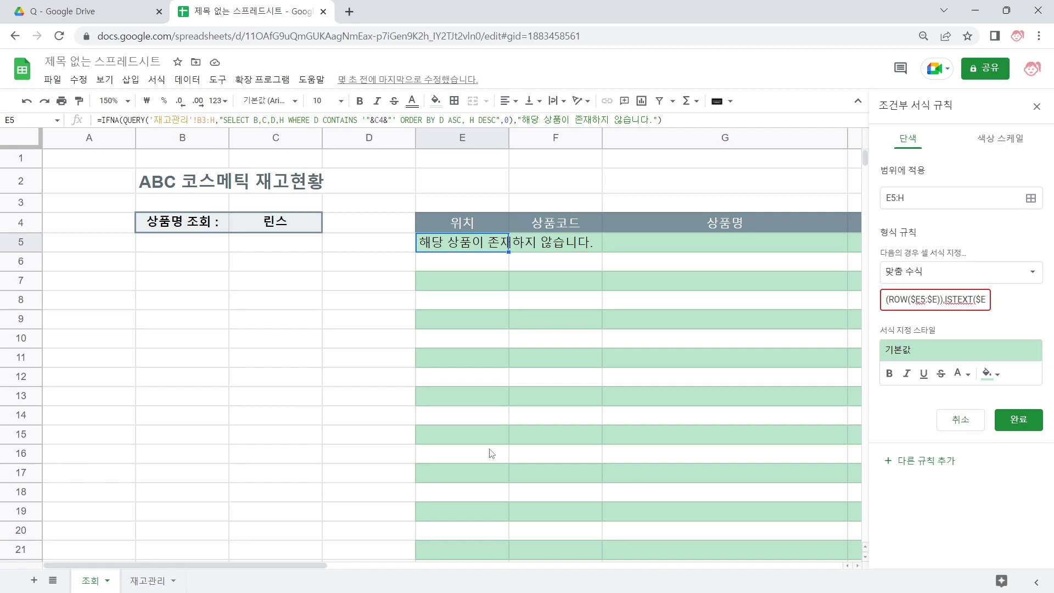
text(5:$E))
key(Home)
text(AND()
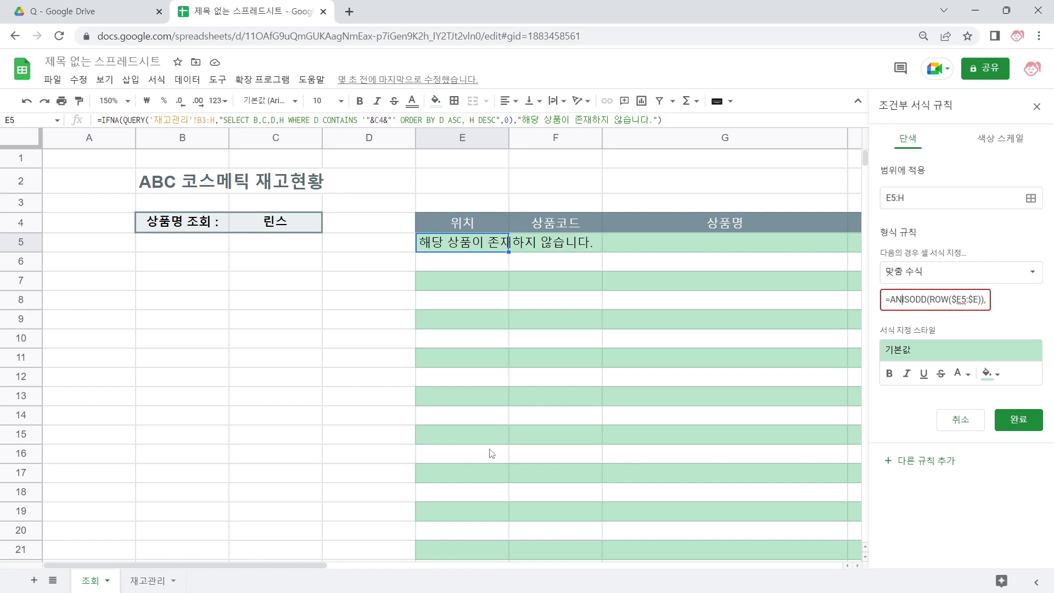
key(End)
text())
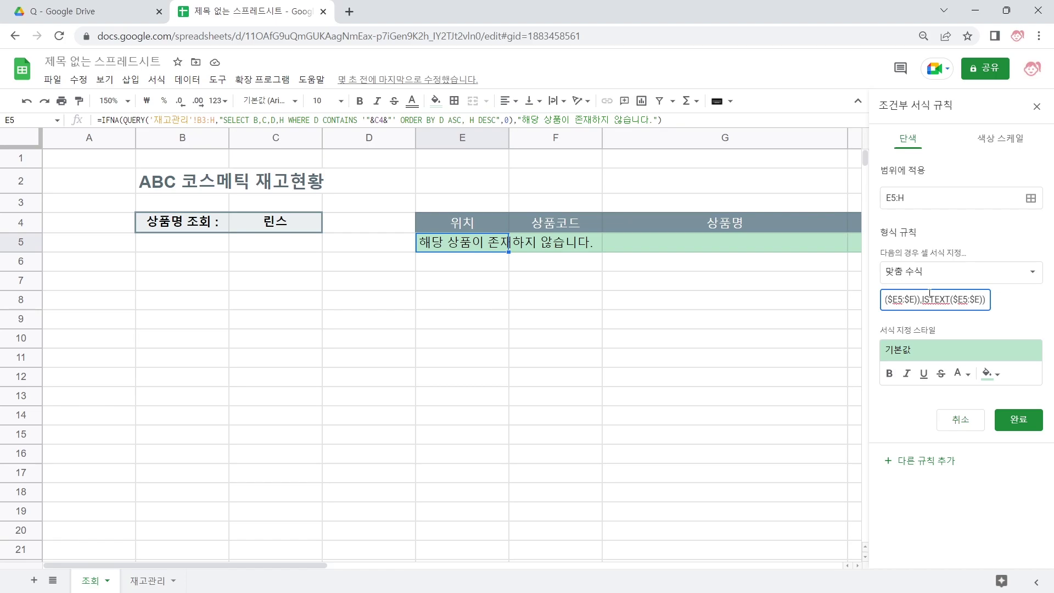
Replace the ISTEXT condition in the rule's formula with LEN($E5:$E)>1.
key(ctrl+a)
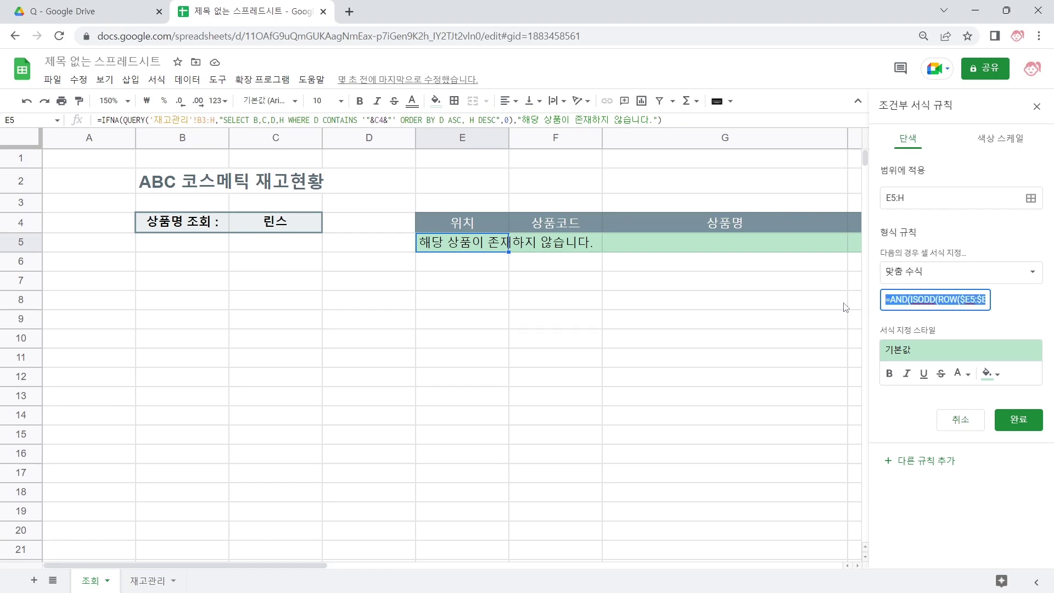
click(915, 303)
triple_click(954, 302)
click(941, 299)
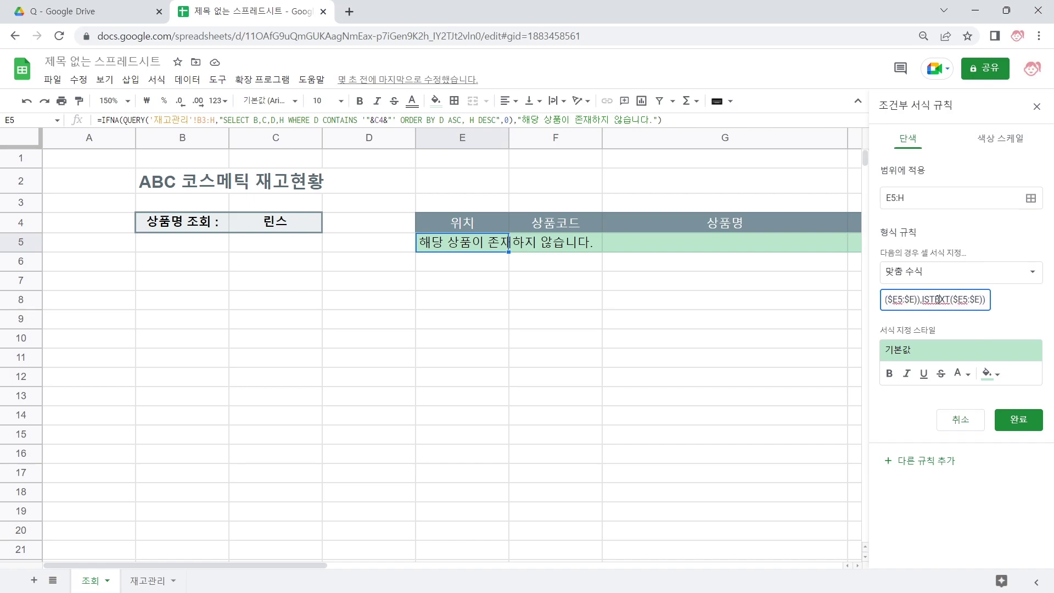
drag(924, 302, 982, 302)
click(958, 301)
key(BackSpace)
key(BackSpace)
key(BackSpace)
key(BackSpace)
key(BackSpace)
key(BackSpace)
text(LEN)
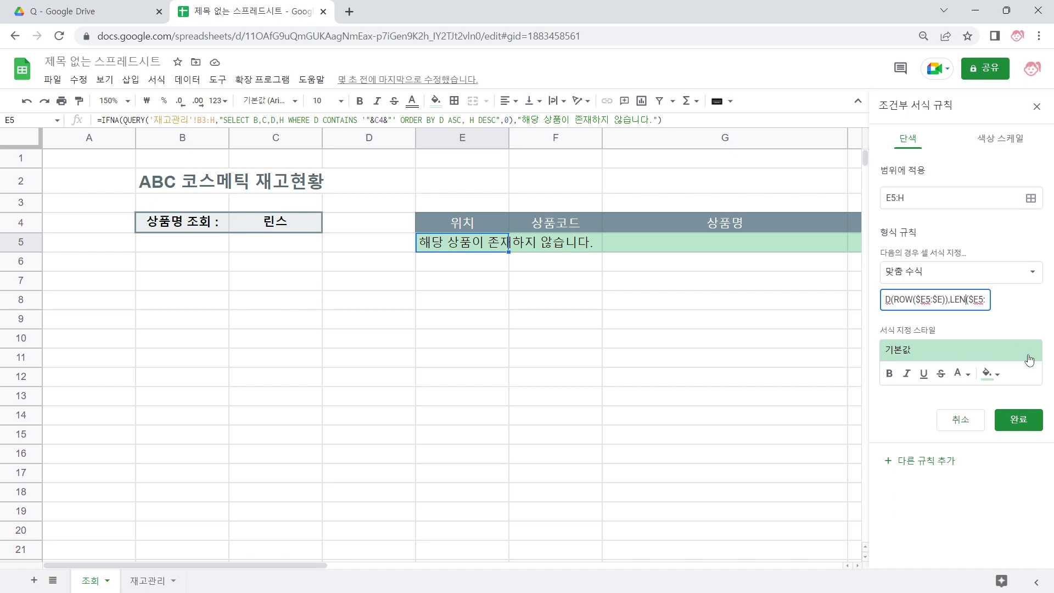
key(End)
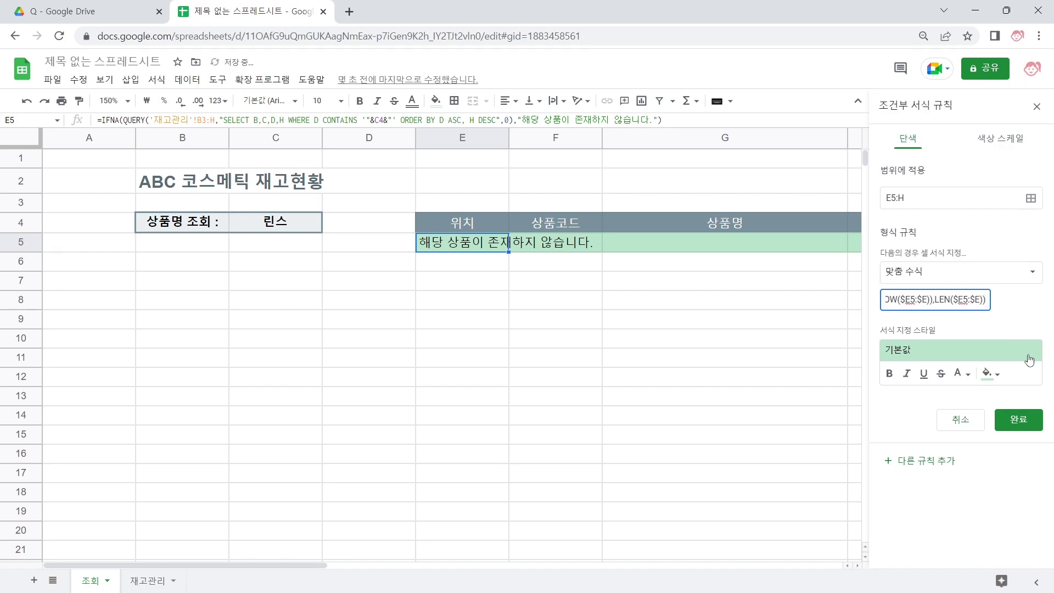
key(BackSpace)
text(>)
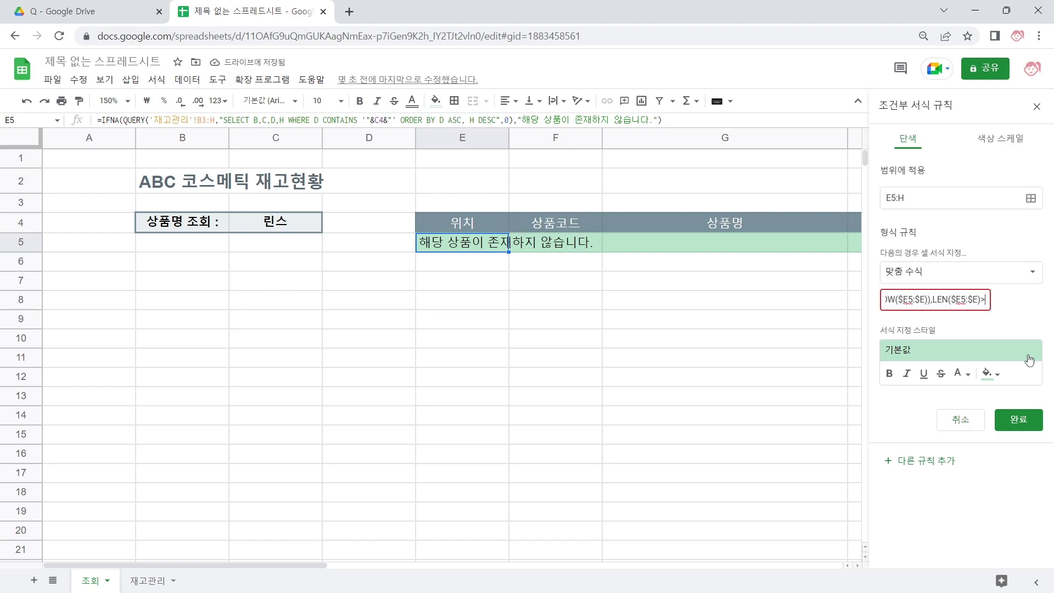
text(1)
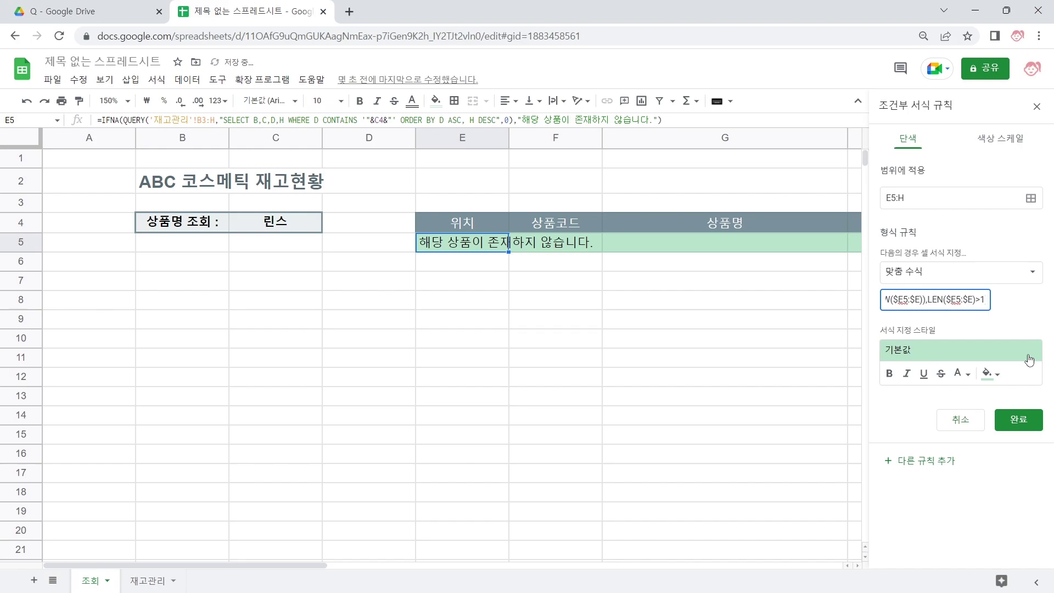
Change the second condition to $E5:$E<>0, making the rule's formula =AND(ISODD(ROW($E5:$E)),$E5:$E<>0).
key(BackSpace)
key(BackSpace)
key(BackSpace)
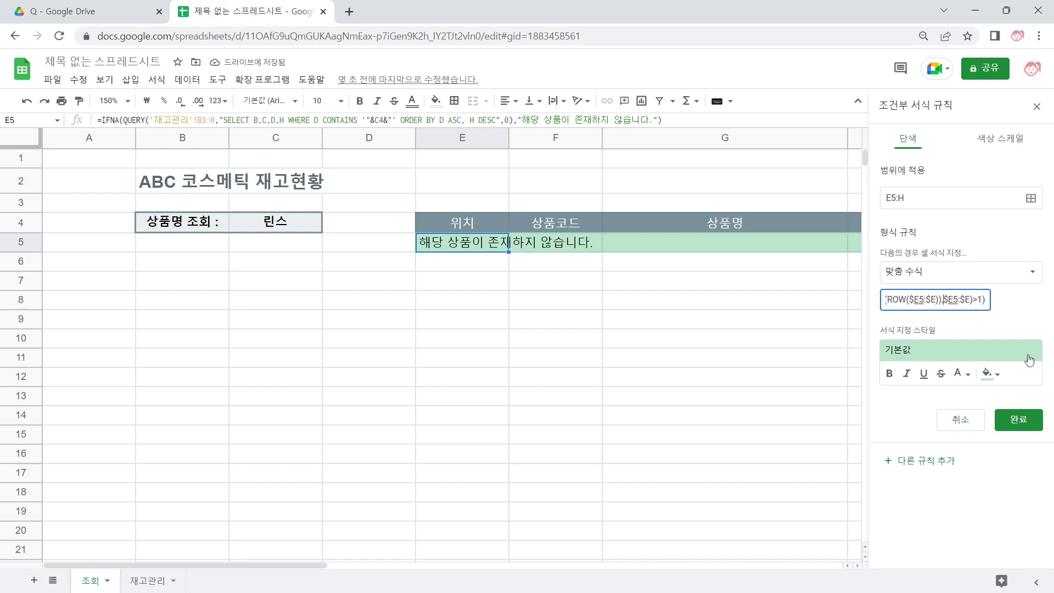
key(BackSpace)
text(<)
key(BackSpace)
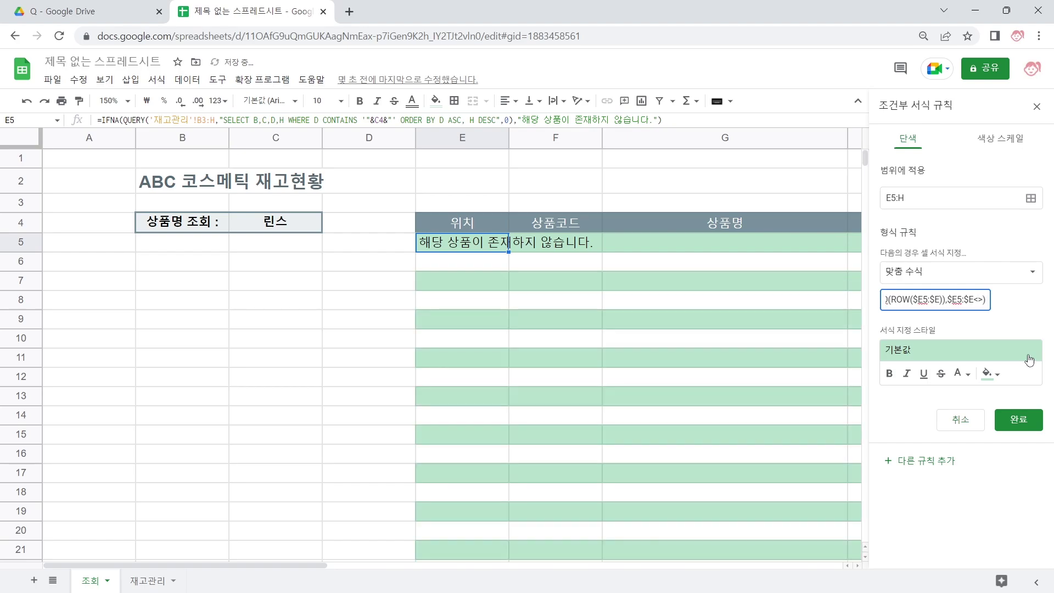
text(0))
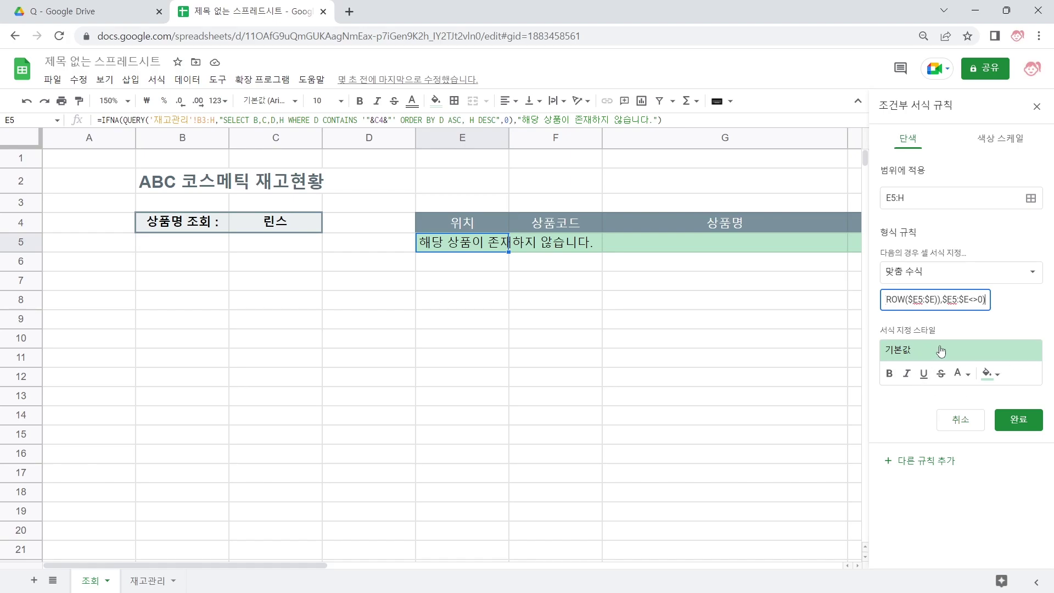
Set the rule's fill to the custom light blue-gray, save the rule and close the conditional formatting rules.
click(990, 374)
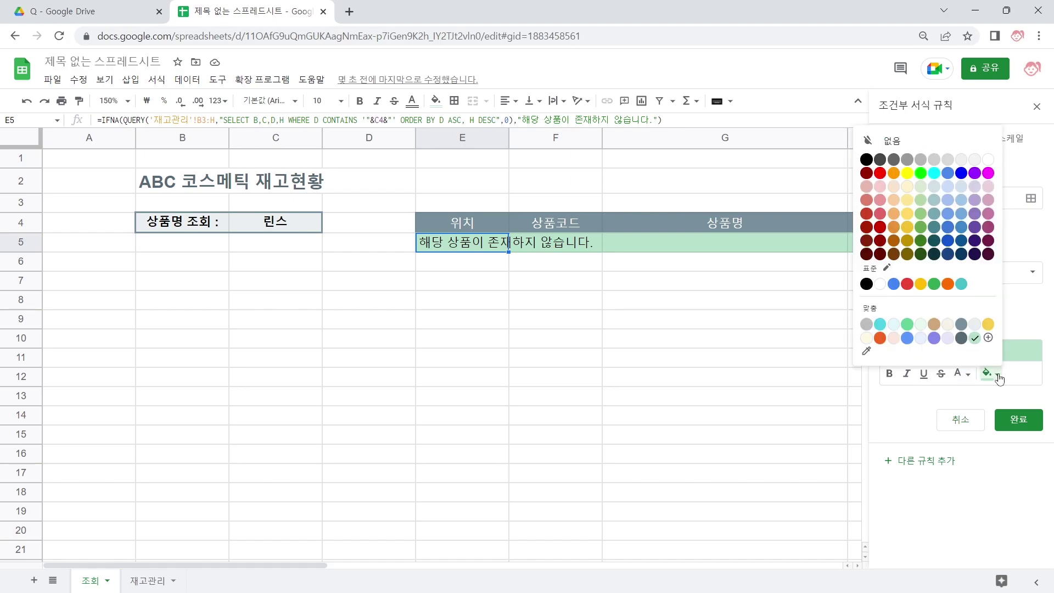
click(976, 326)
click(1027, 431)
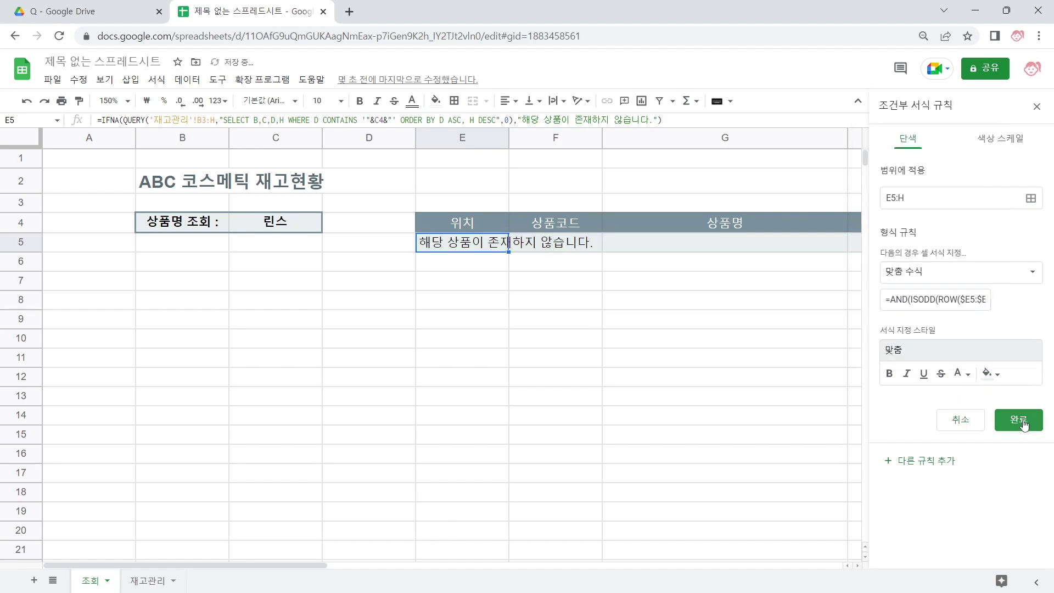
click(680, 399)
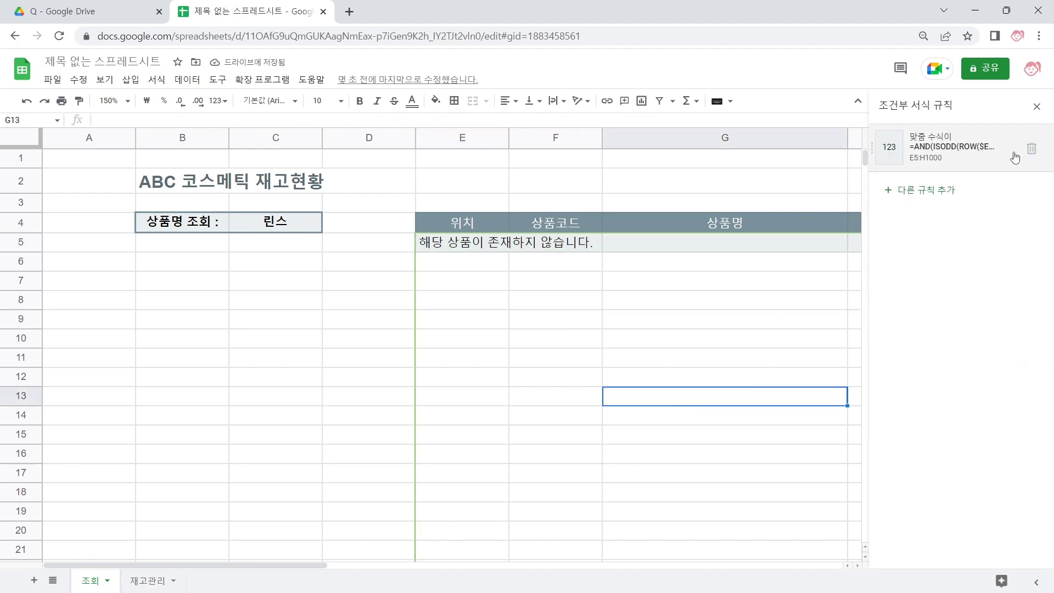
click(1036, 106)
click(372, 343)
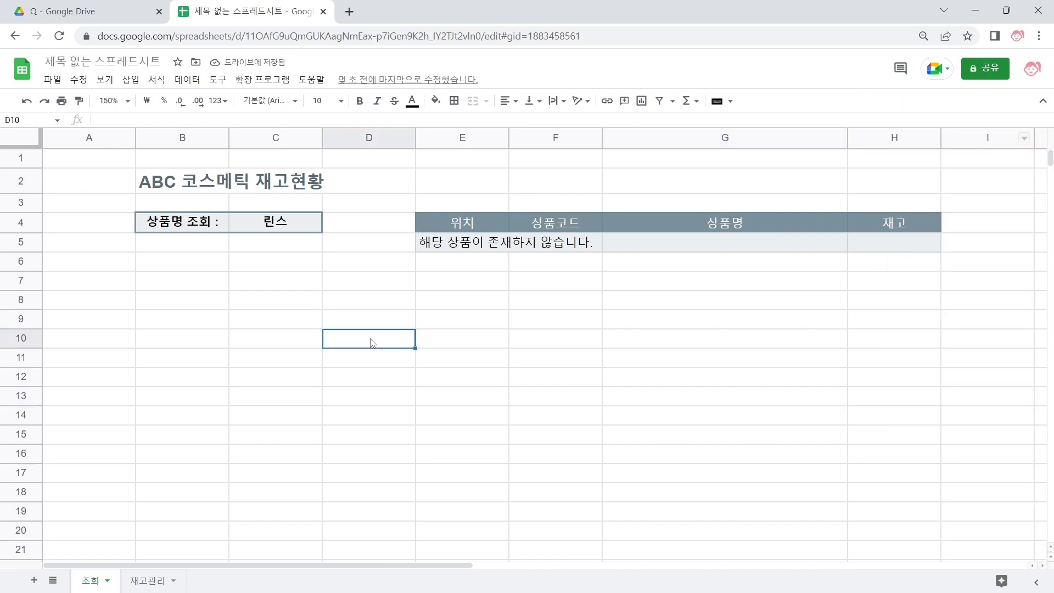
Test the row shading by entering the search terms 앰플, 아이크림 and 크림 in C4.
click(288, 225)
key(BackSpace)
text(앰플)
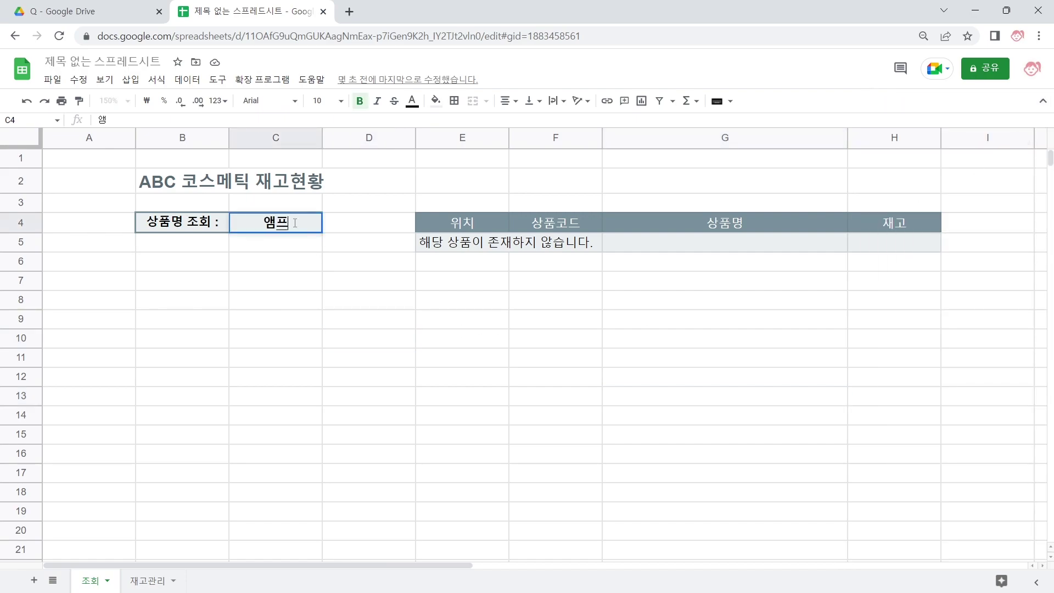
key(Return)
click(296, 227)
text(아이크림)
key(Return)
click(296, 227)
text(클)
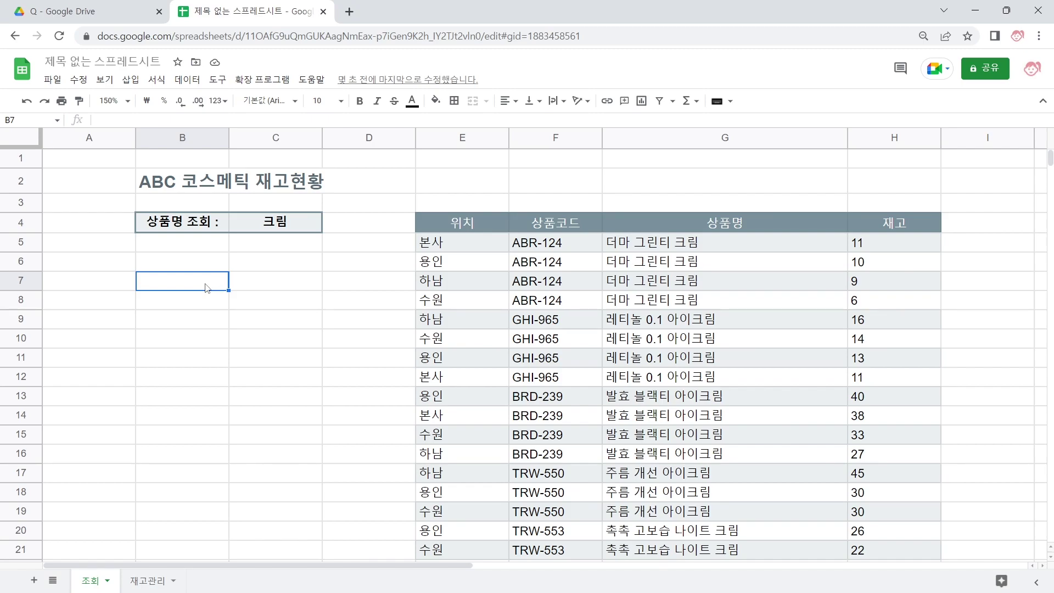
Enter the label 총 재고 : in B7.
text(총 재고 :)
key(Return)
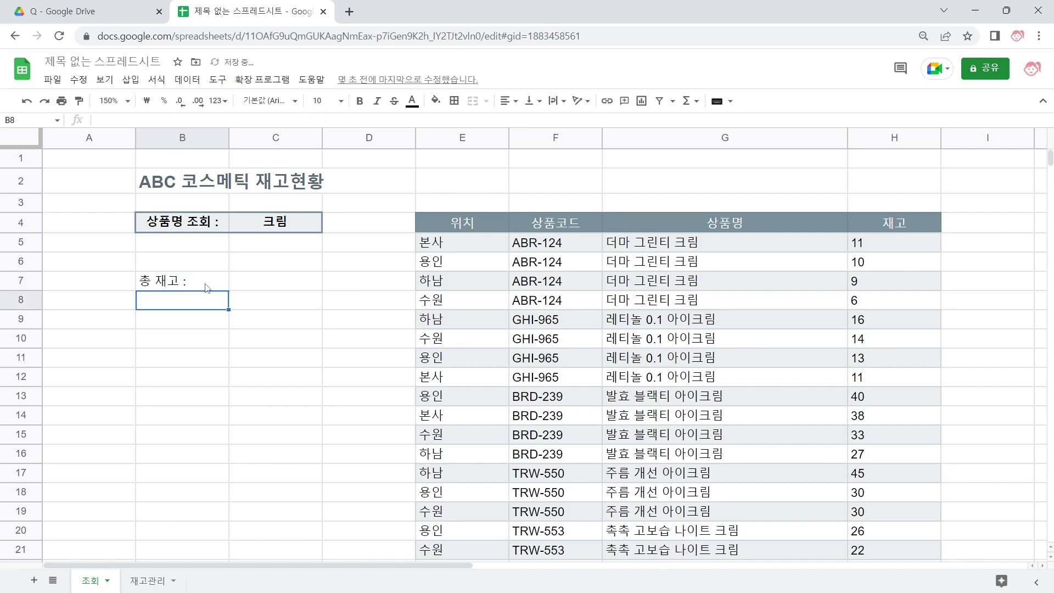
Enter the location labels 본사 in B8 and 수원 in B9.
text(본사)
key(Return)
text(수원)
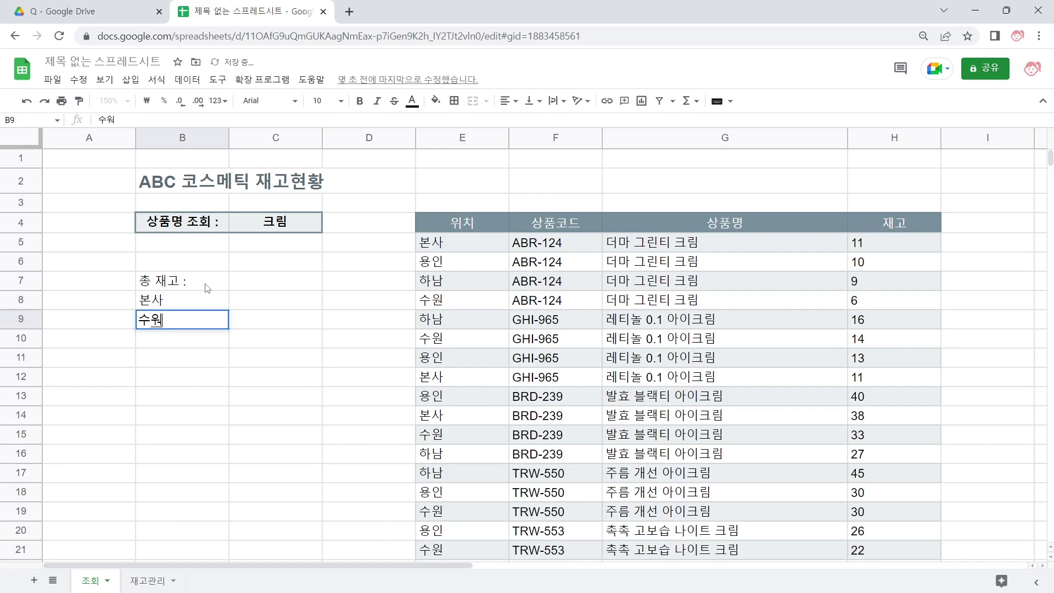
key(Return)
Examine the search term in C4 and the 본사 stock values in H5 and H14 that a location total would add up.
click(290, 230)
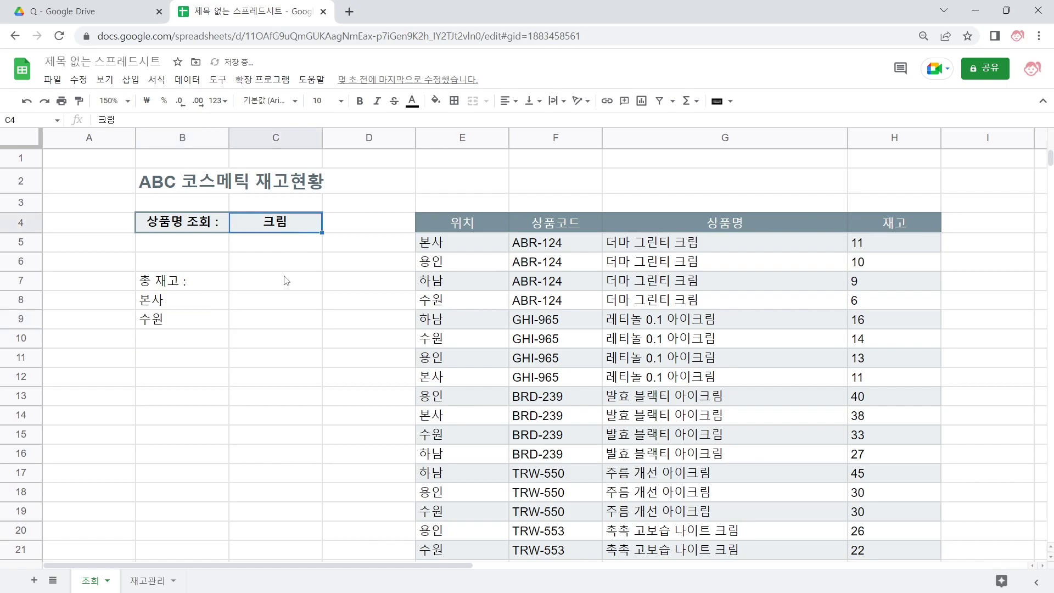
click(262, 303)
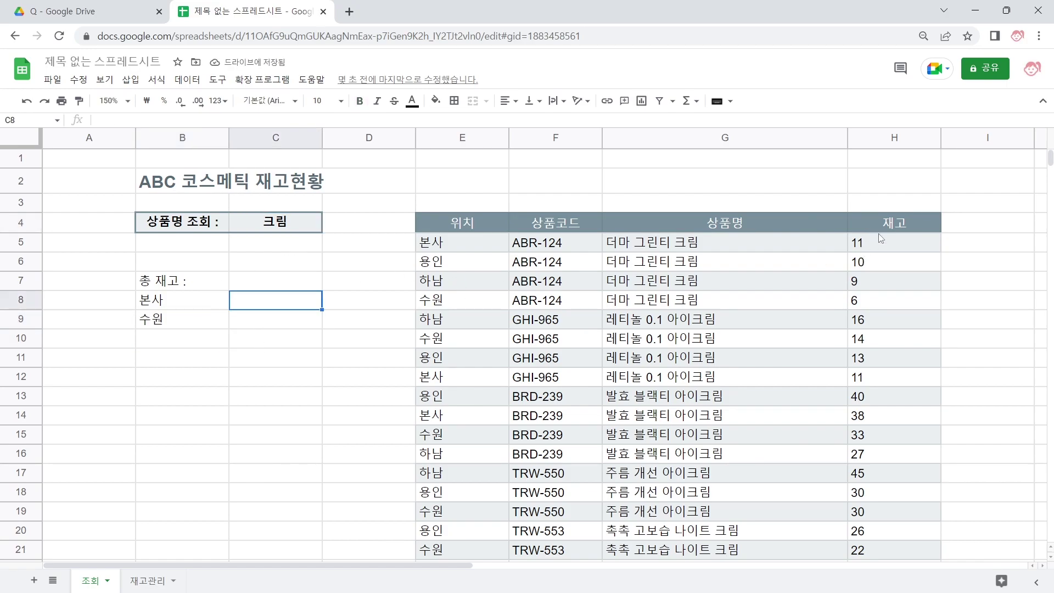
click(876, 250)
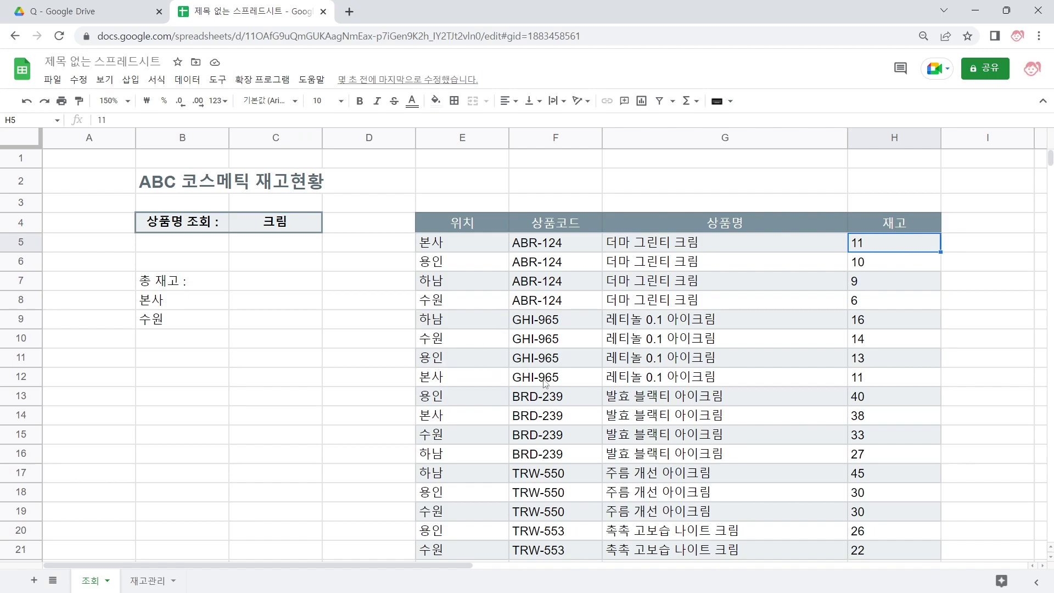
ctrl+click(888, 421)
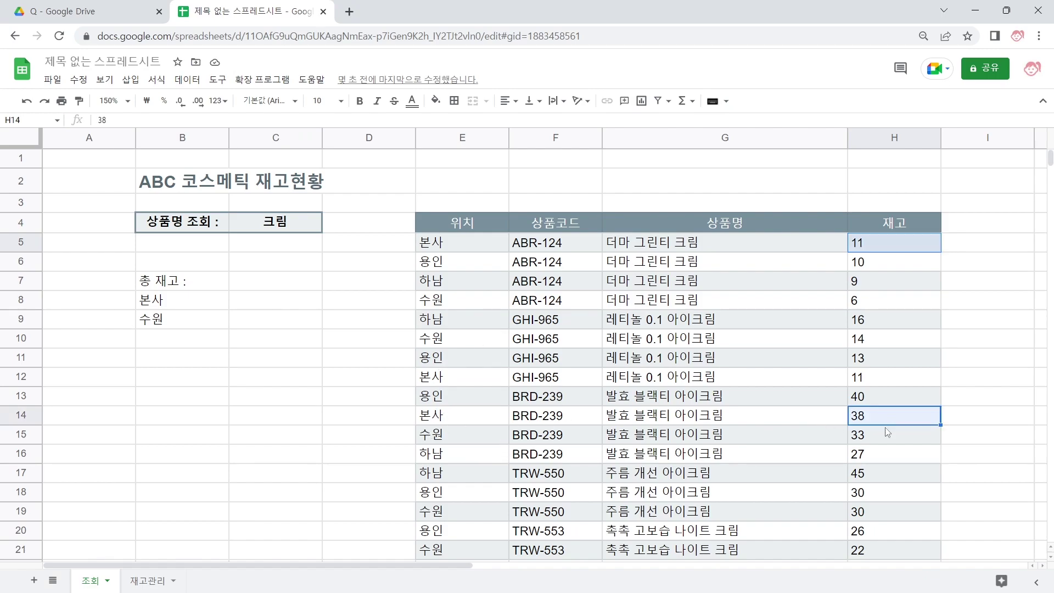
click(258, 288)
click(259, 305)
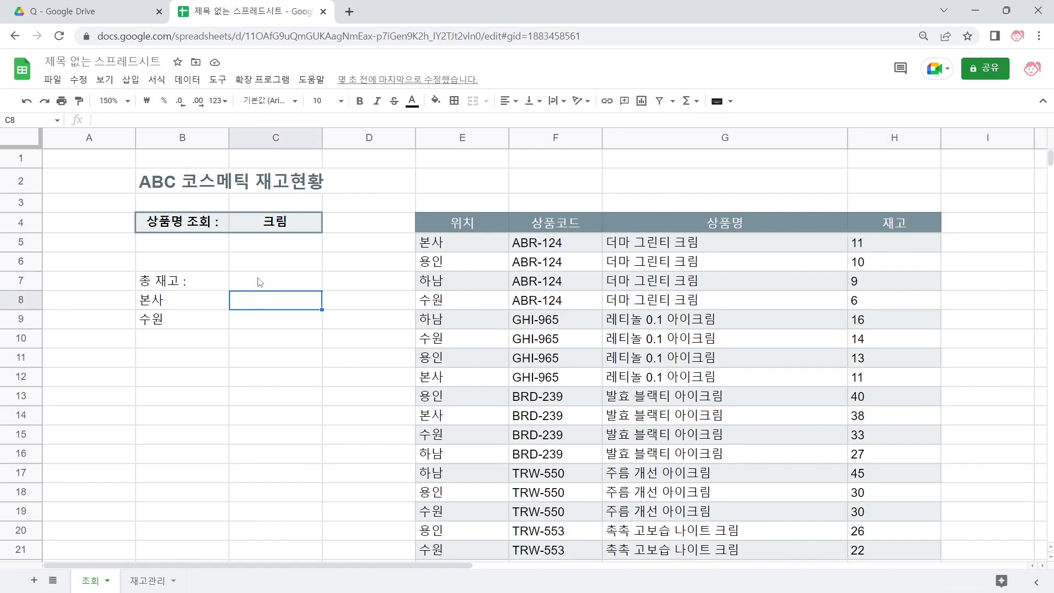
Clear the location labels from B8:B9.
drag(160, 307, 170, 326)
key(Delete)
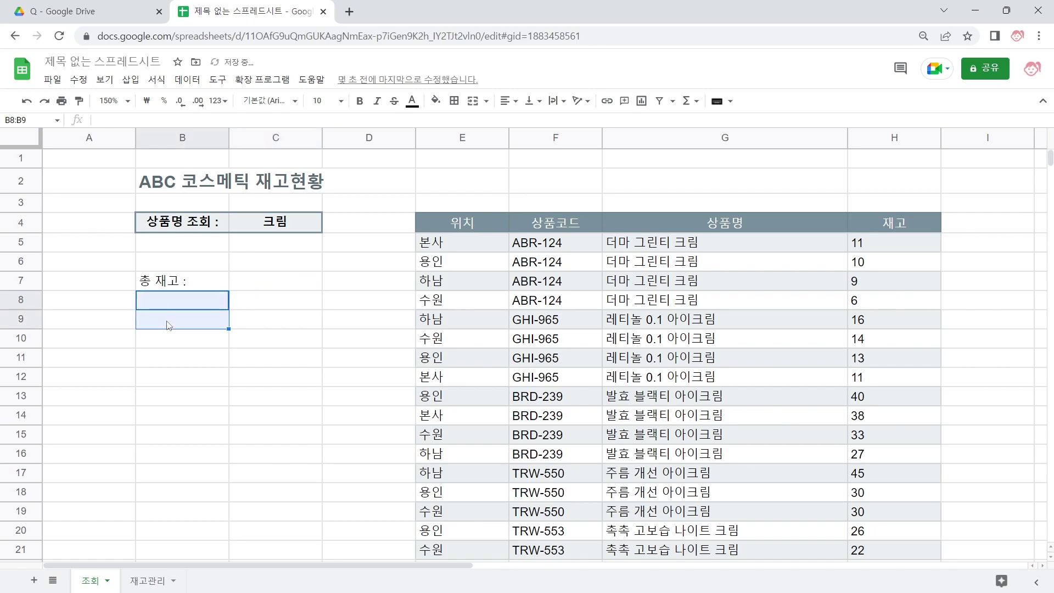
key(shift+Up)
Enter a UNIQUE formula in B8 that references the inventory table '재고관리'!B3:H73.
click(147, 581)
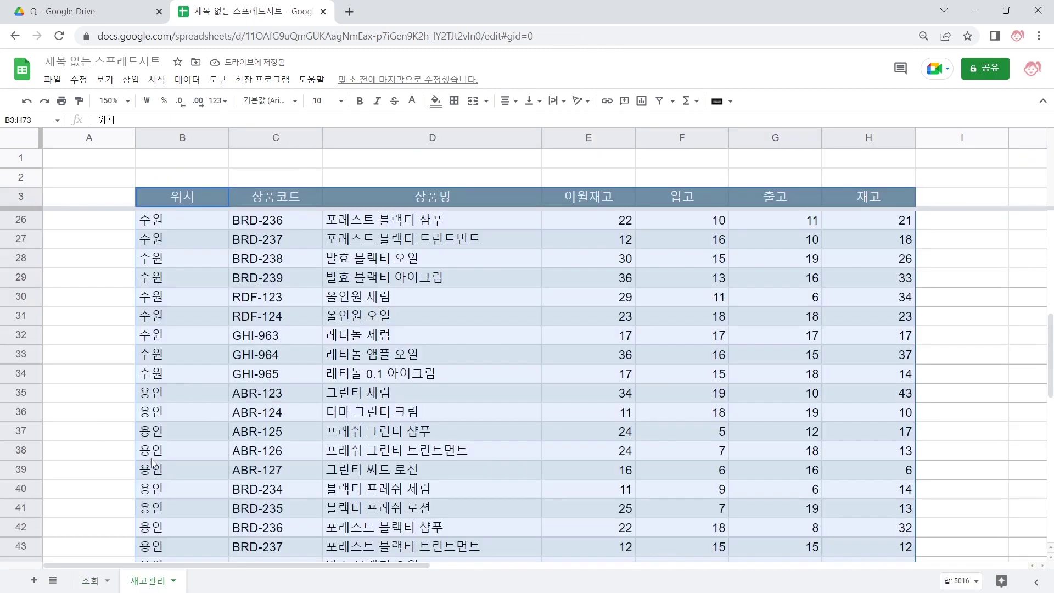
key(ctrl+Up)
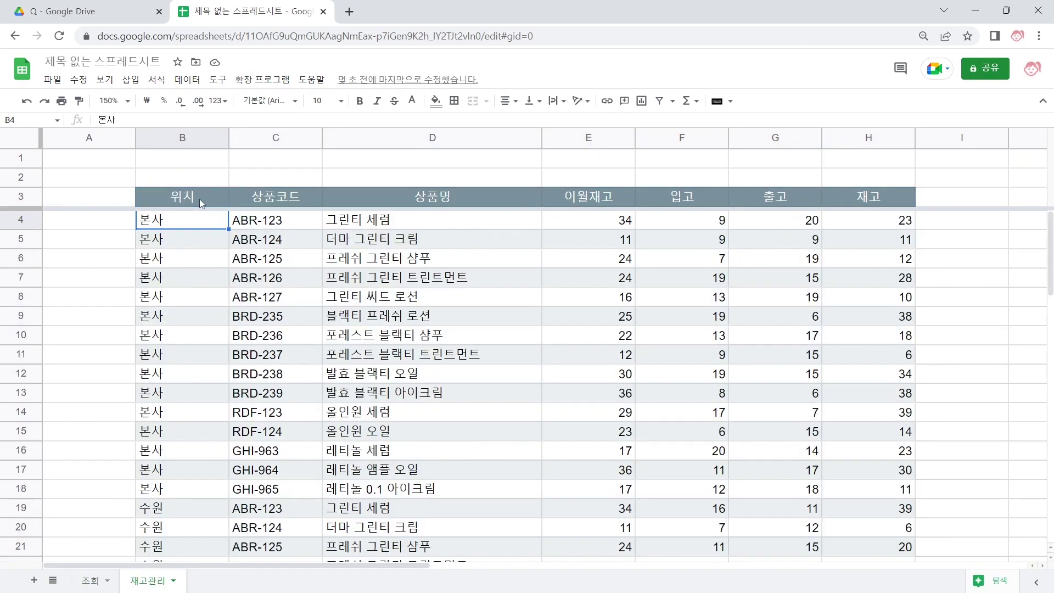
click(90, 581)
text(=ㅋ)
key(BackSpace)
text(un)
key(Tab)
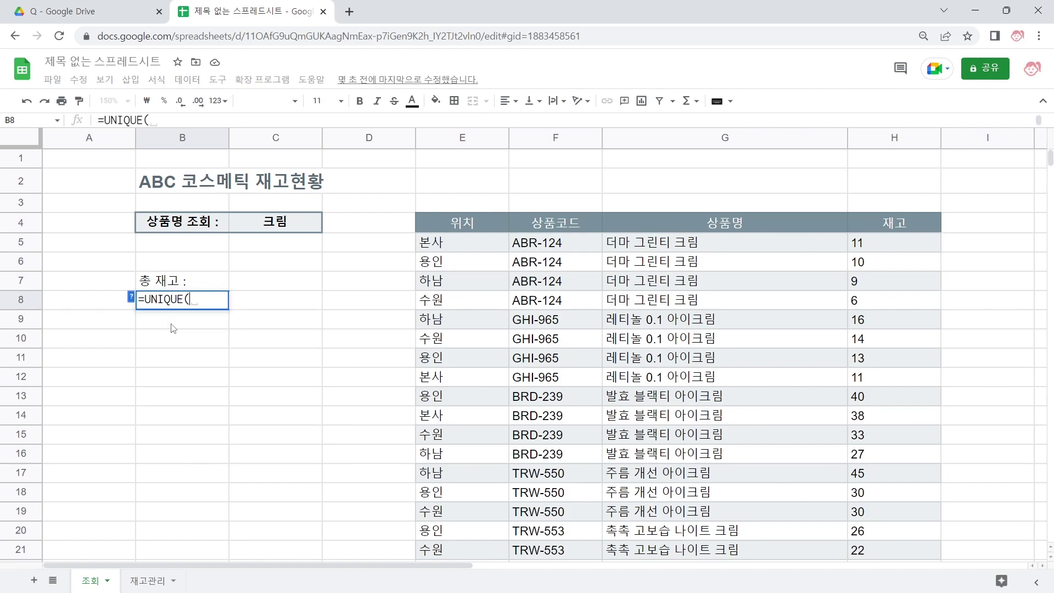
click(147, 581)
key(ctrl+a)
key(Return)
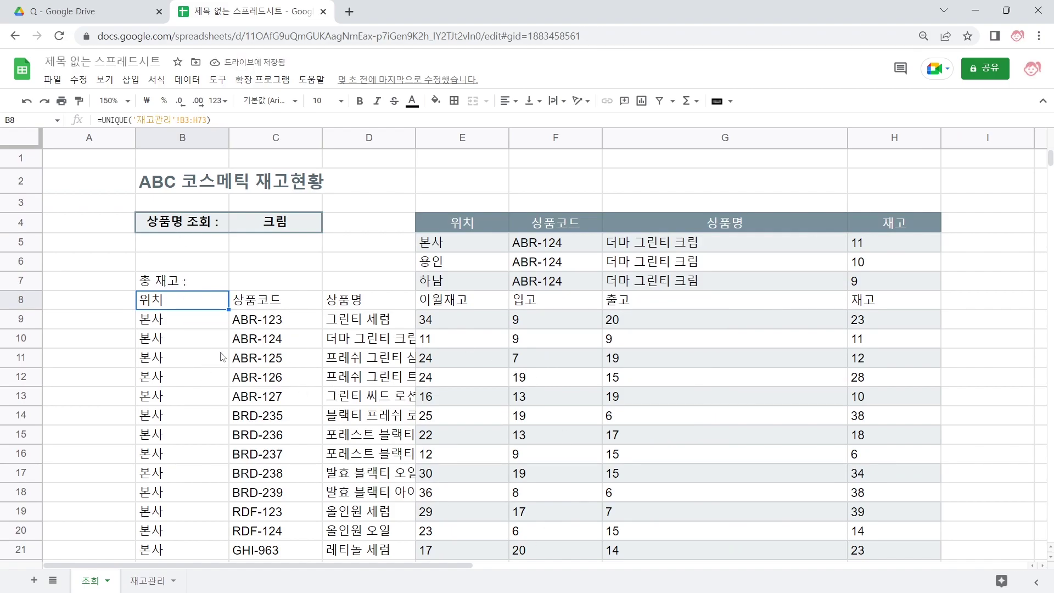
Change the range of the UNIQUE formula in B8 to '재고관리'!B4:B.
key(F2)
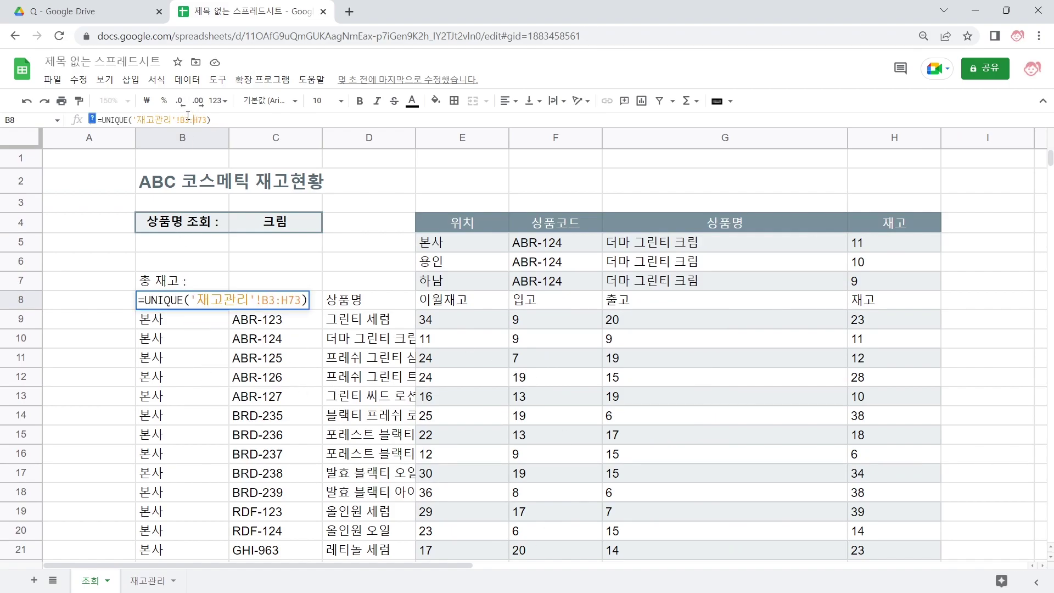
drag(186, 118, 204, 119)
text(B4:B)
key(Return)
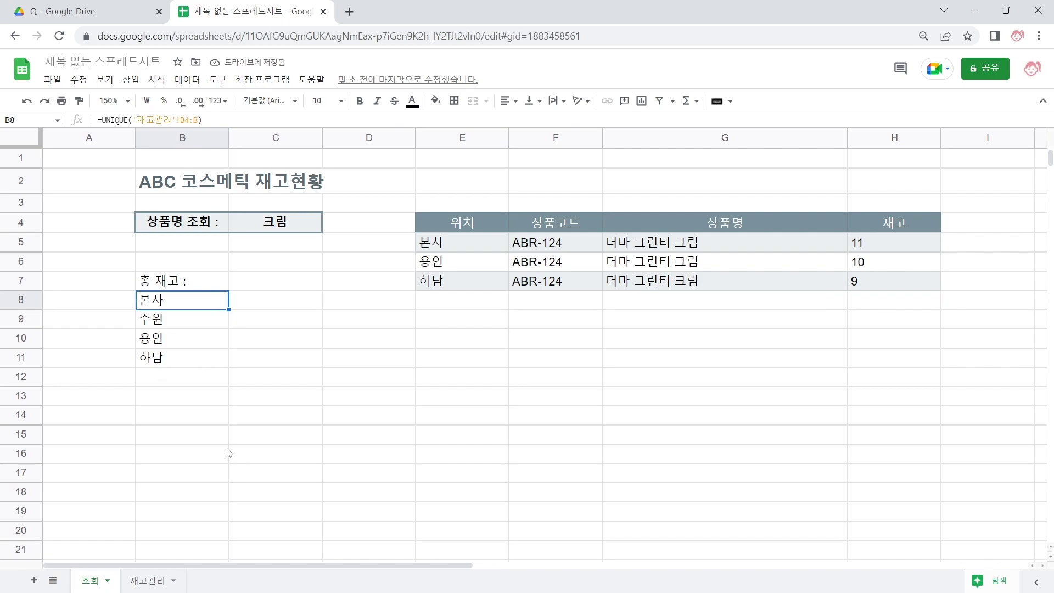
Try the search term 아이크림 in C4 and return it to 크림.
drag(463, 302, 866, 471)
click(854, 406)
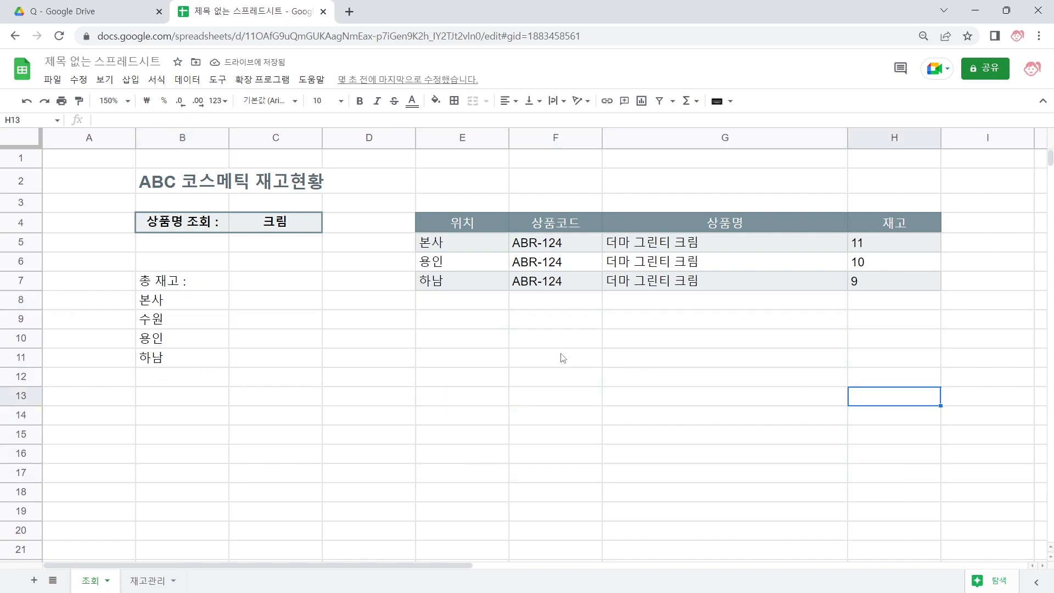
drag(184, 299, 184, 378)
click(279, 224)
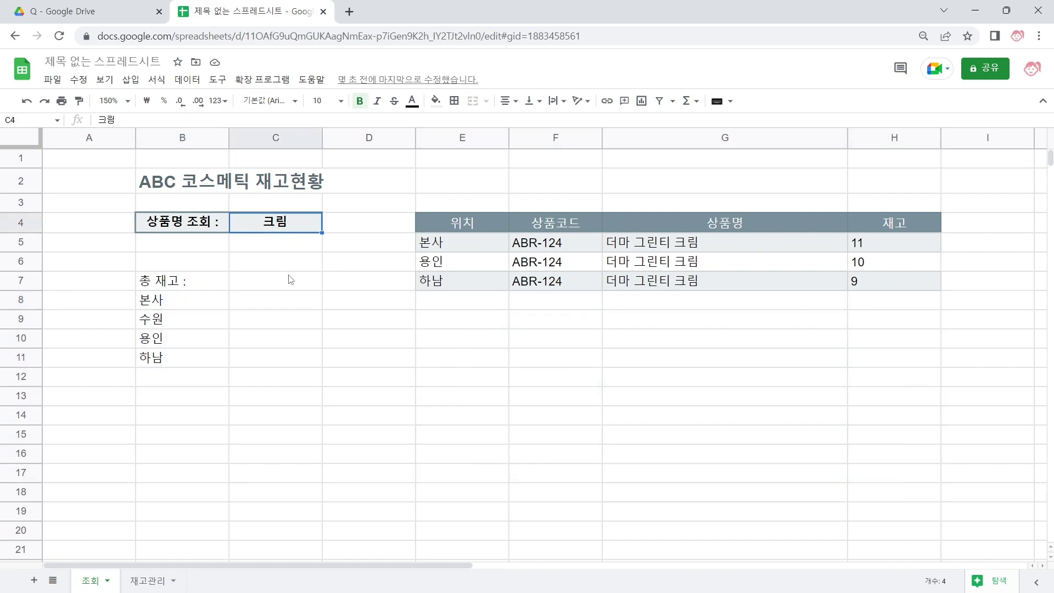
key(BackSpace)
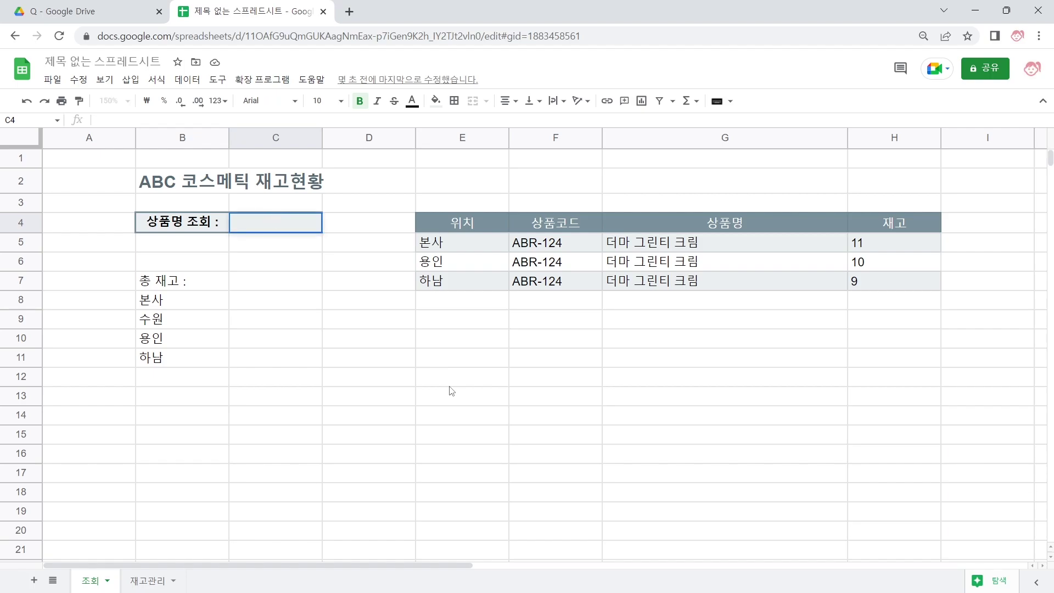
text(아이크림)
key(Return)
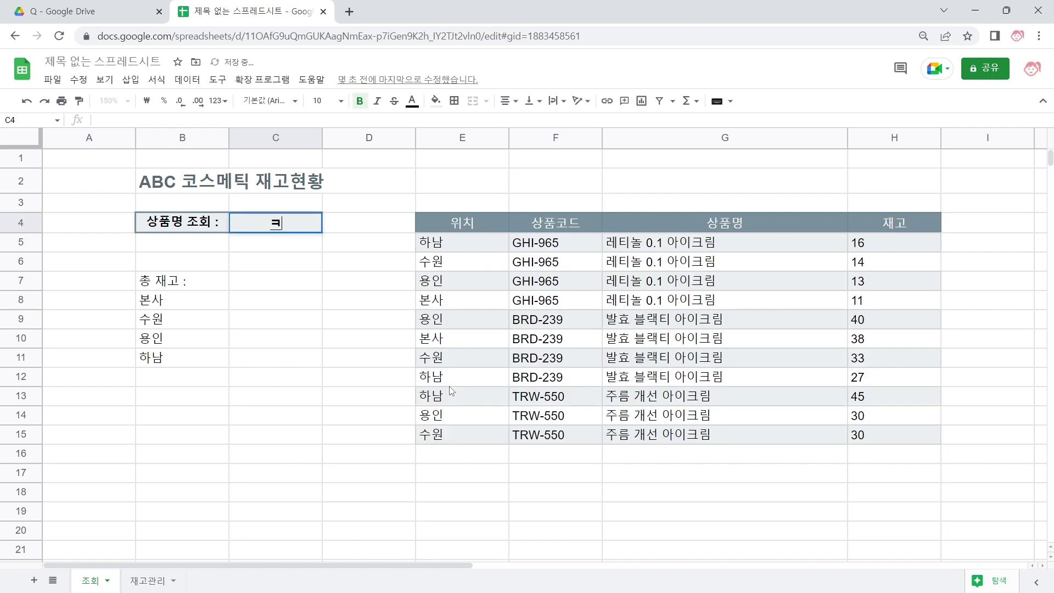
key(Up)
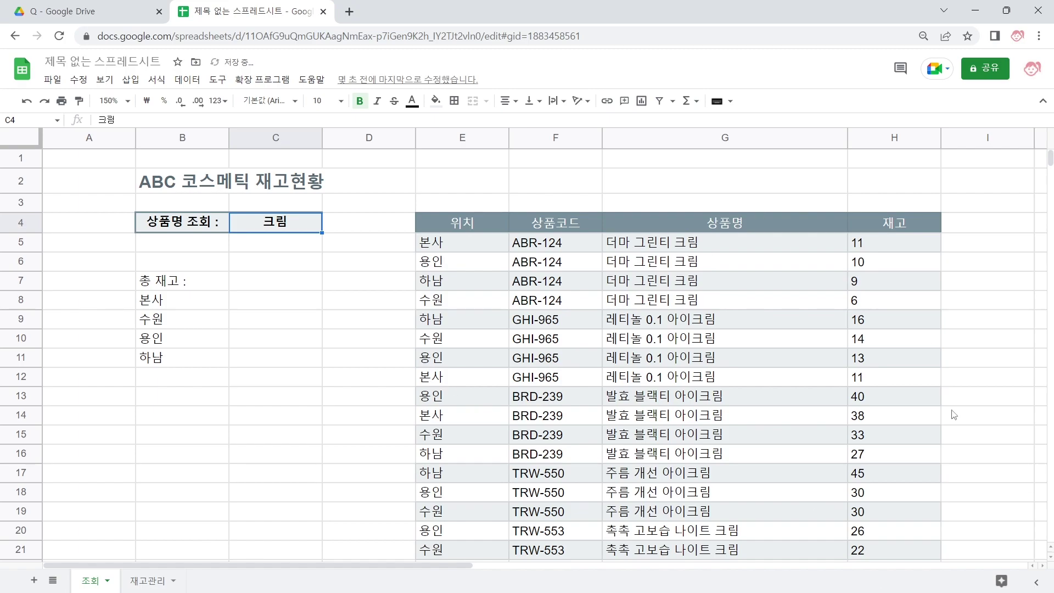
Start a SUMIF formula in C8 with the absolute location range $E$5:$E.
click(249, 299)
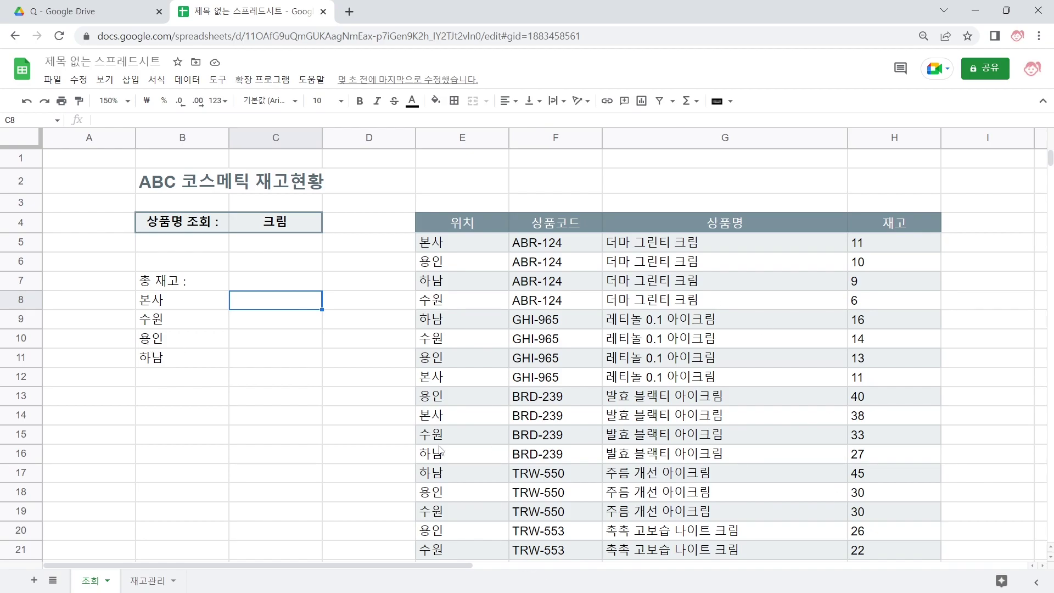
text(=SUMIF)
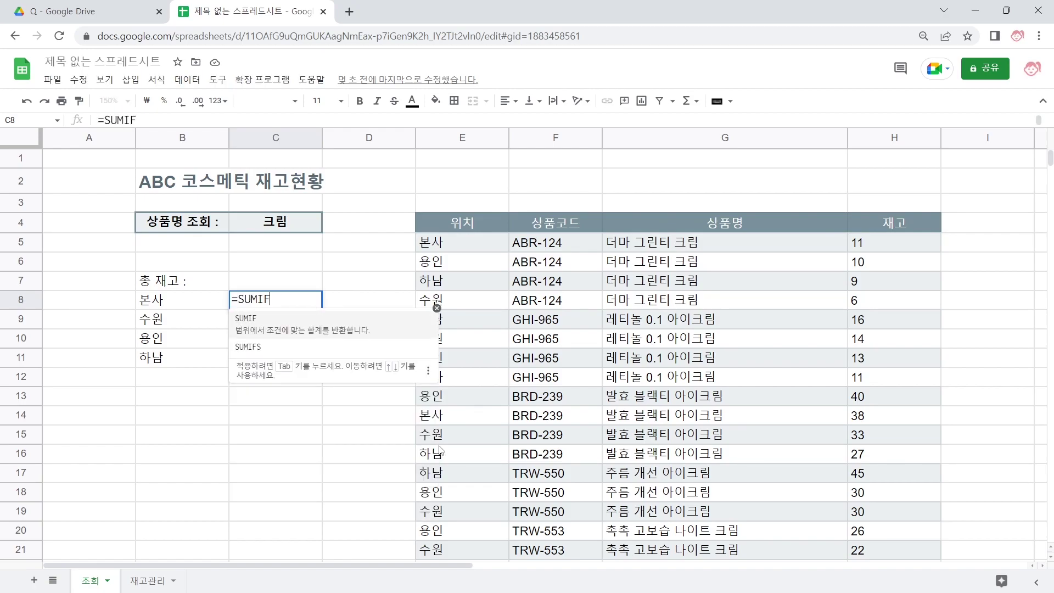
text(()
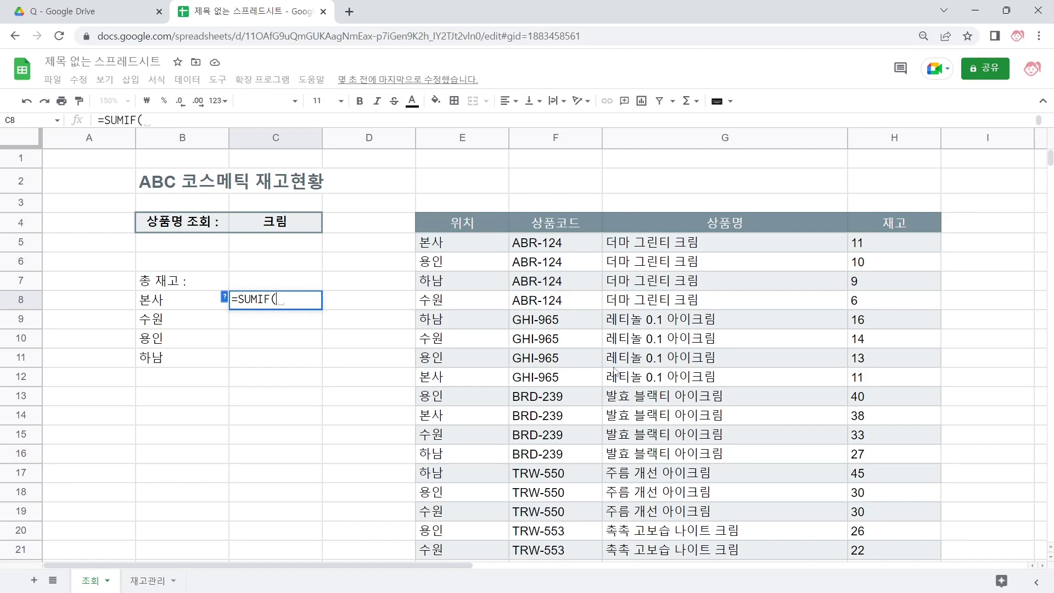
click(474, 248)
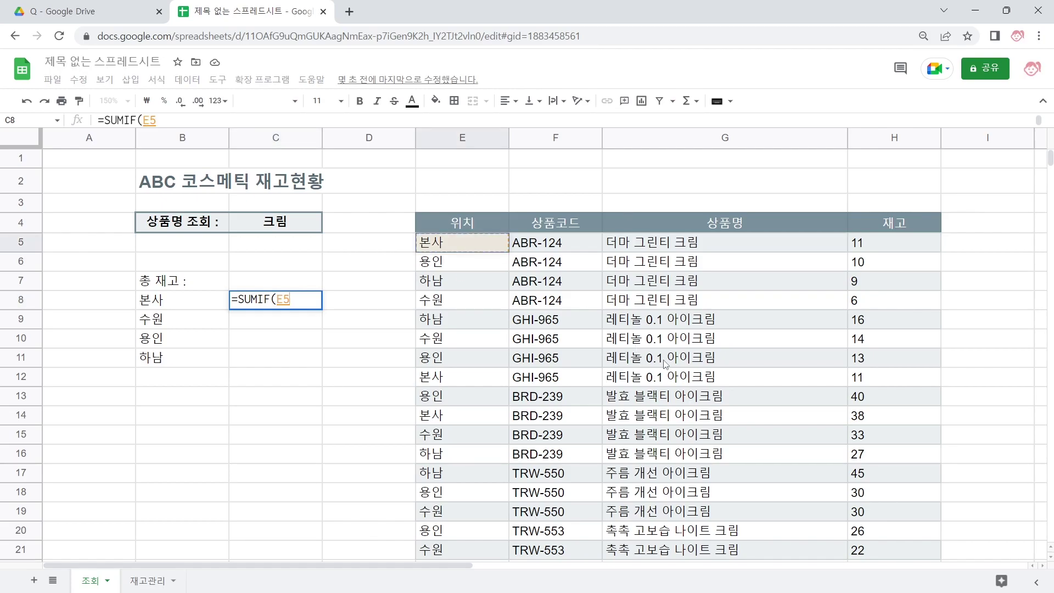
text(:E)
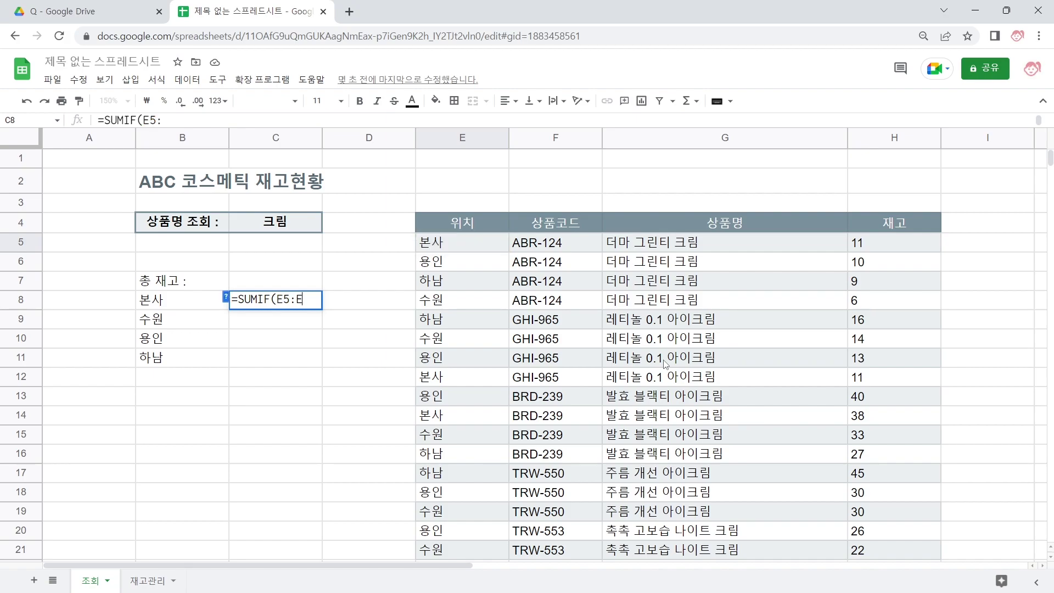
key(F4)
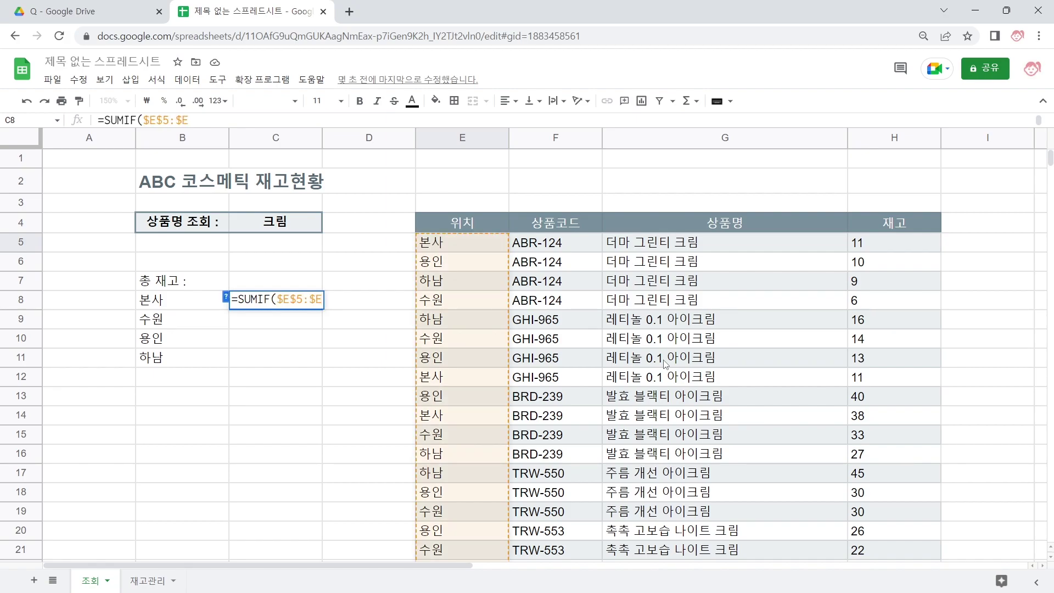
text(,)
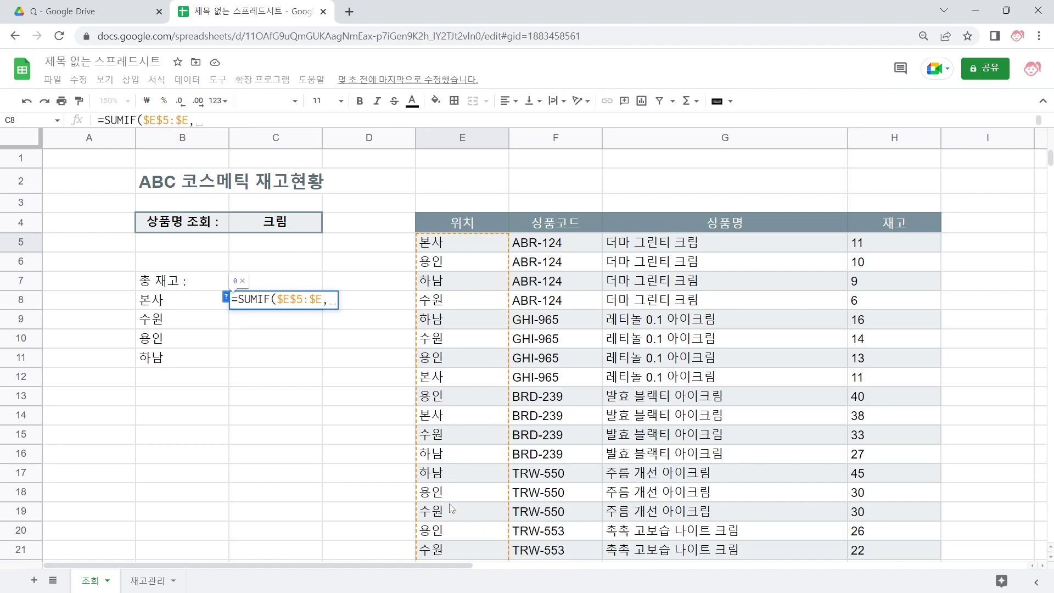
Complete the C8 SUMIF formula with B8 as the criterion and $H$5:$H as the absolute sum range.
click(160, 302)
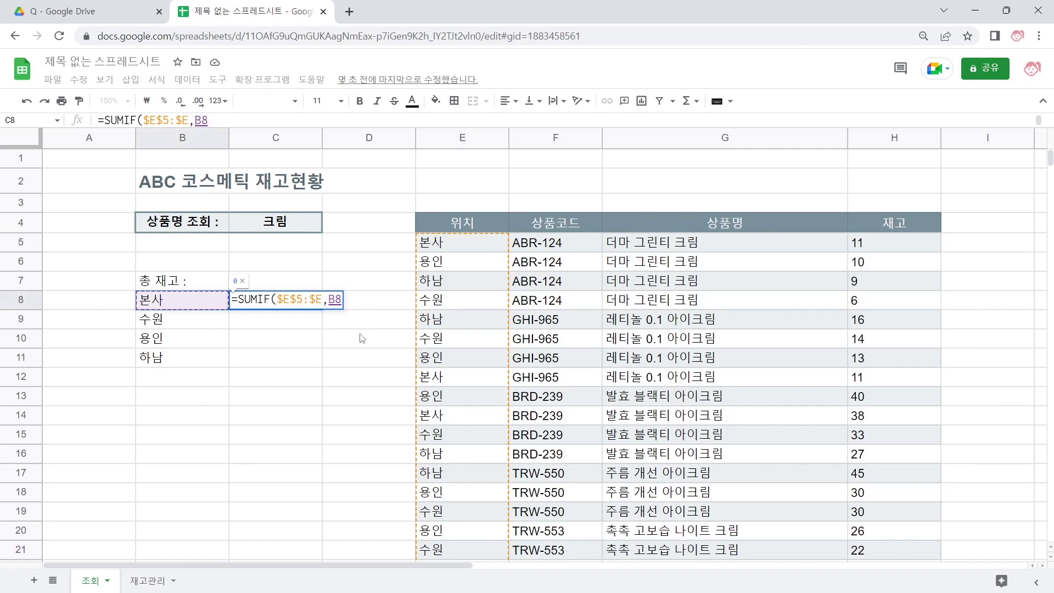
text(,)
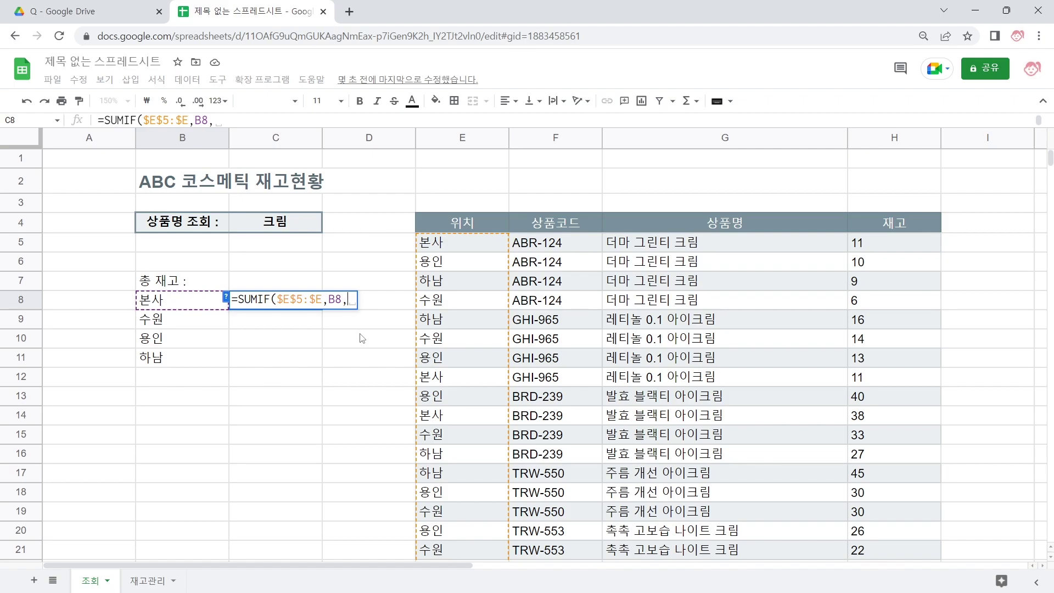
click(899, 248)
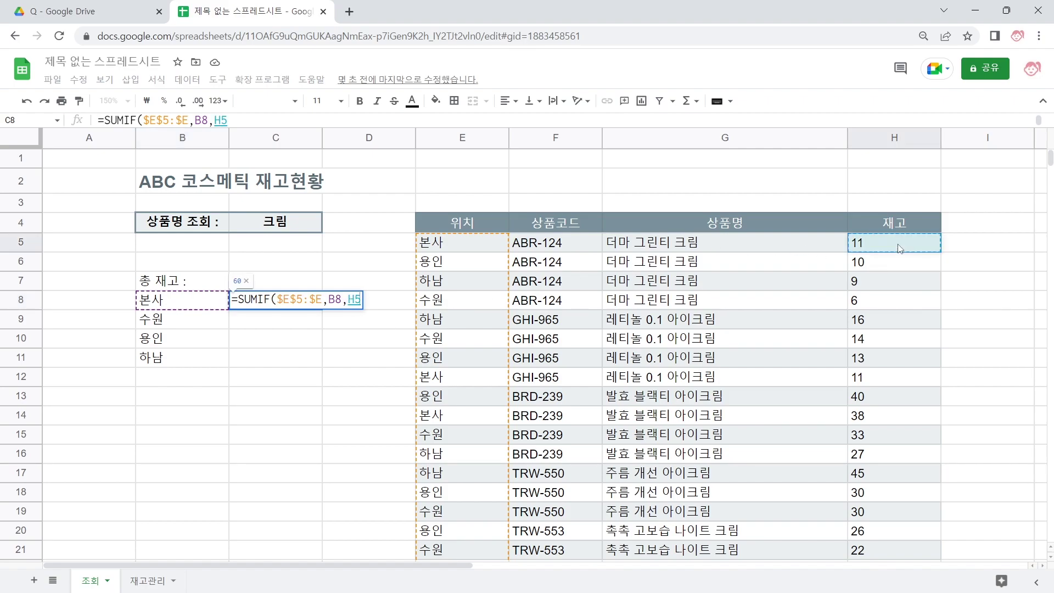
key(ctrl+shift+Down)
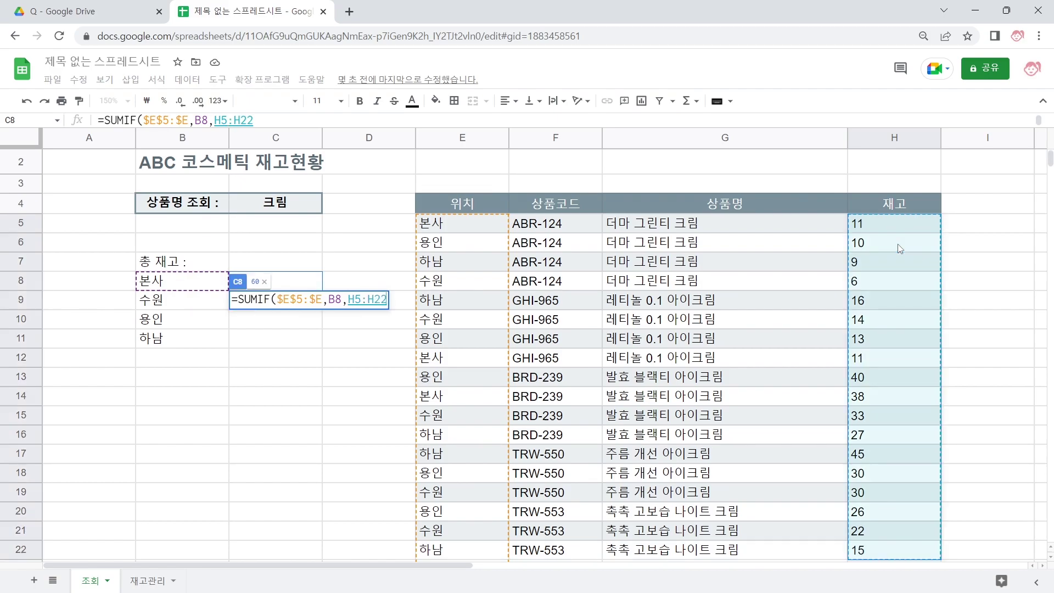
key(BackSpace)
key(BackSpace)
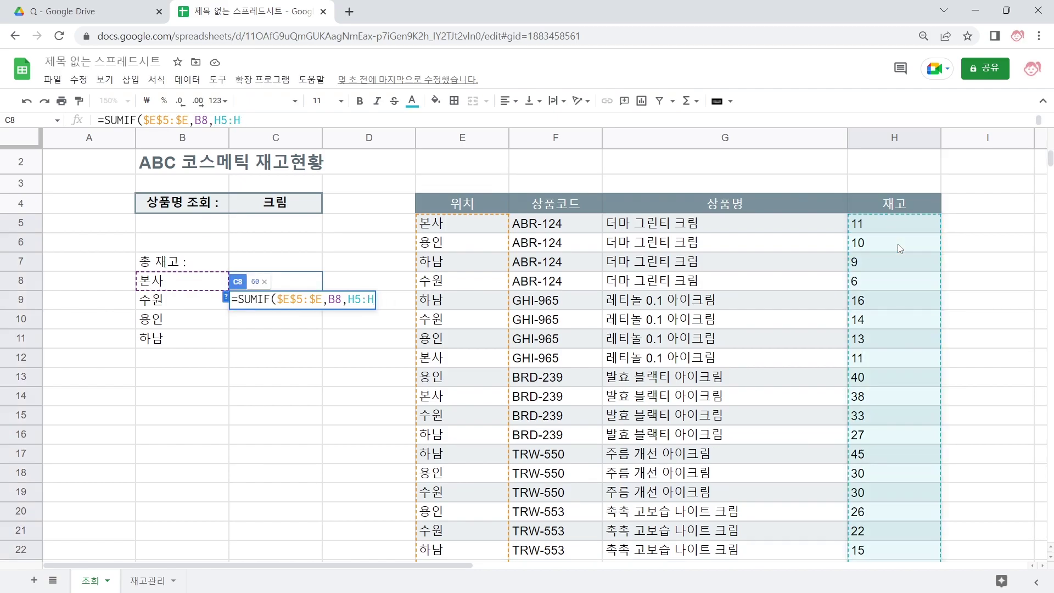
key(F4)
text())
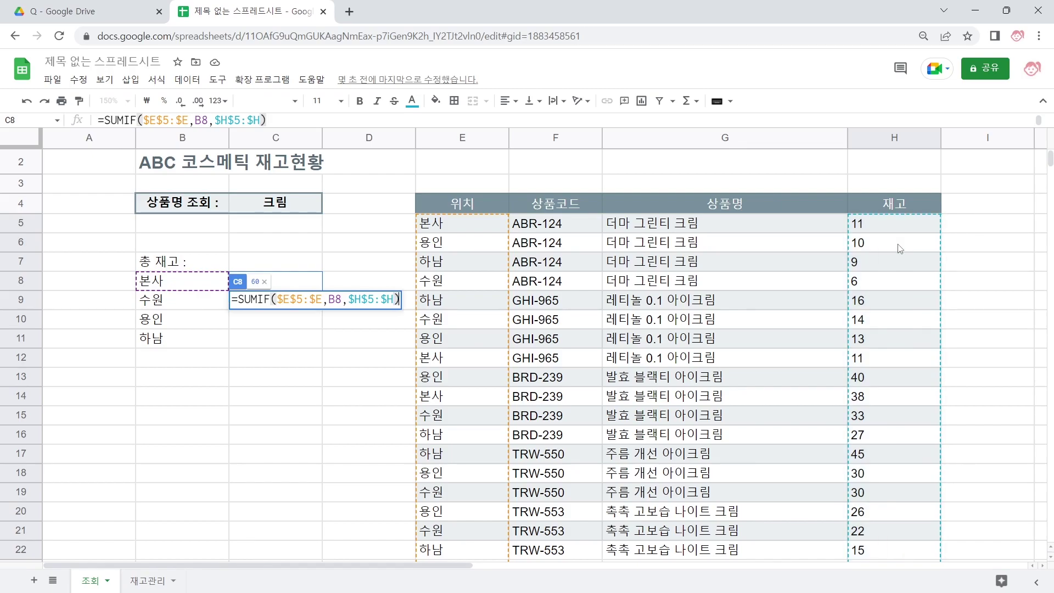
key(Return)
key(Up)
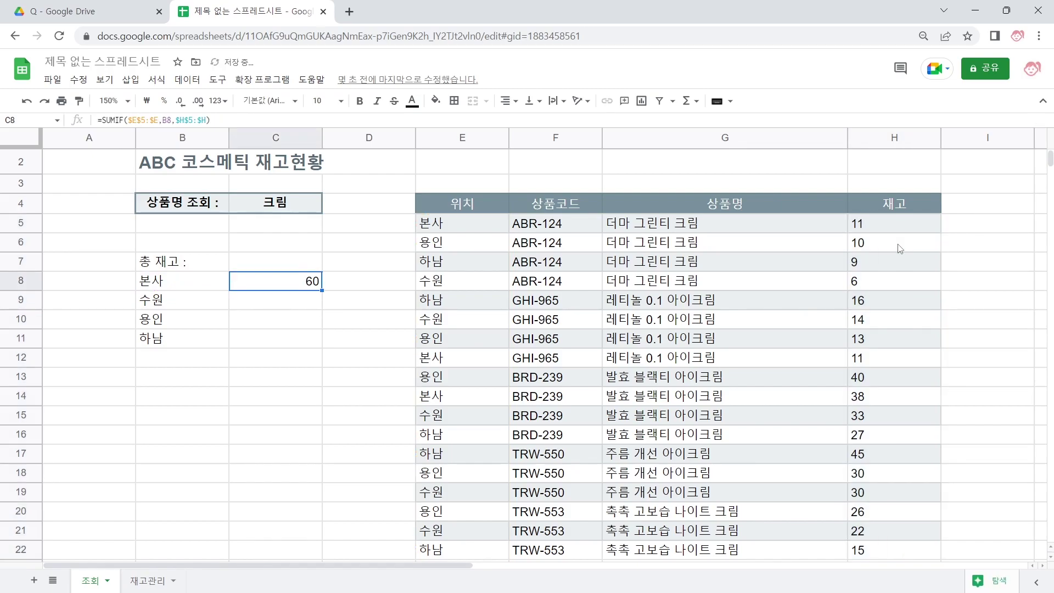
Set the product search term in C4 to 아이크림.
scroll(409, 318, up, 1)
click(297, 221)
click(279, 296)
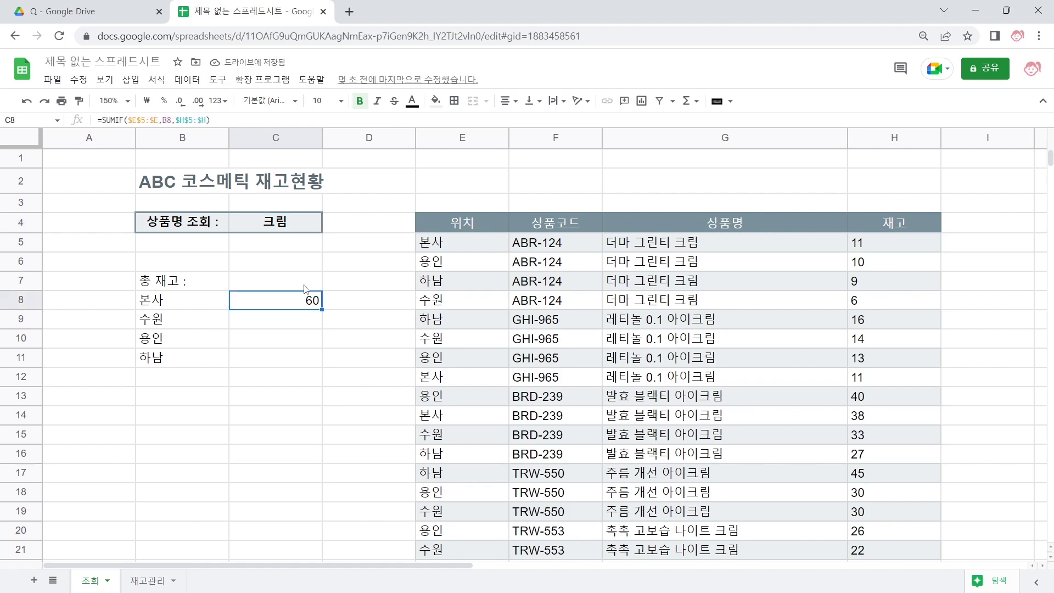
click(302, 224)
text(DK)
key(BackSpace)
key(BackSpace)
text(아이크림)
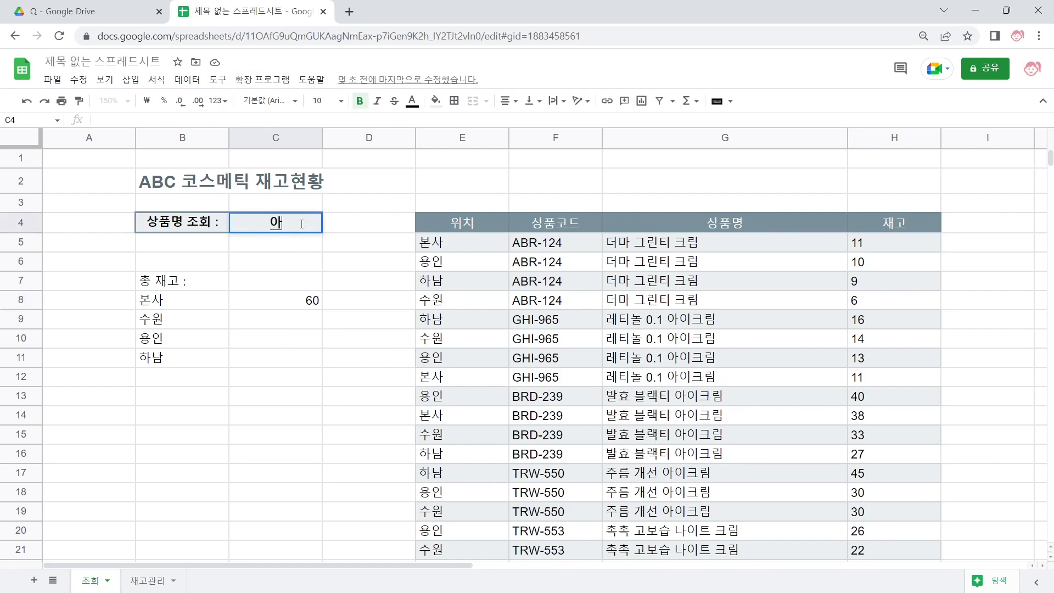
key(Return)
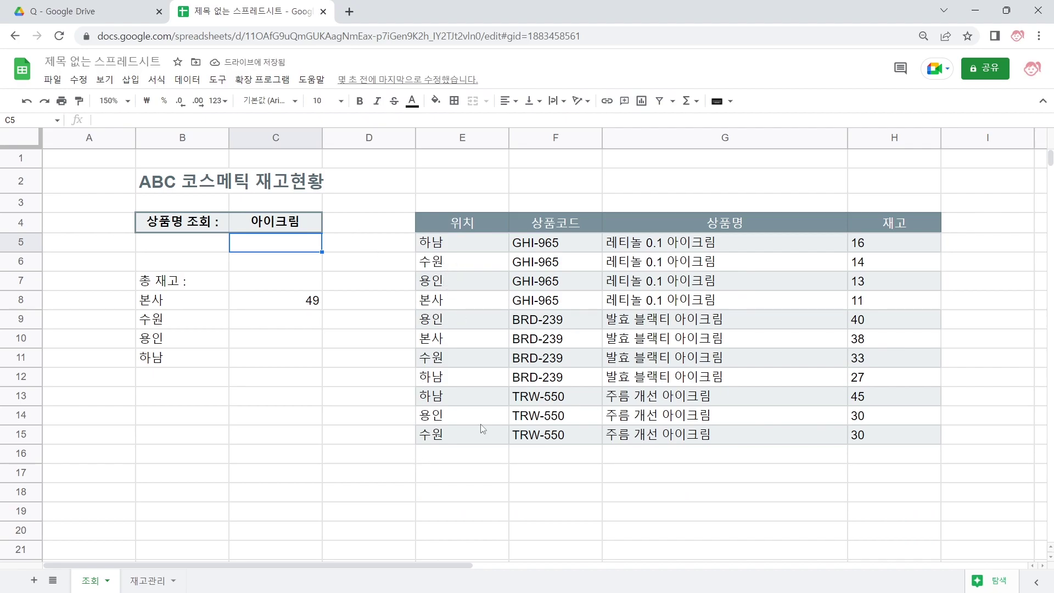
Check the 본사 rows E8:H8 and E10:H10 against the total, and fill the C8 formula down to C11.
drag(445, 301, 873, 301)
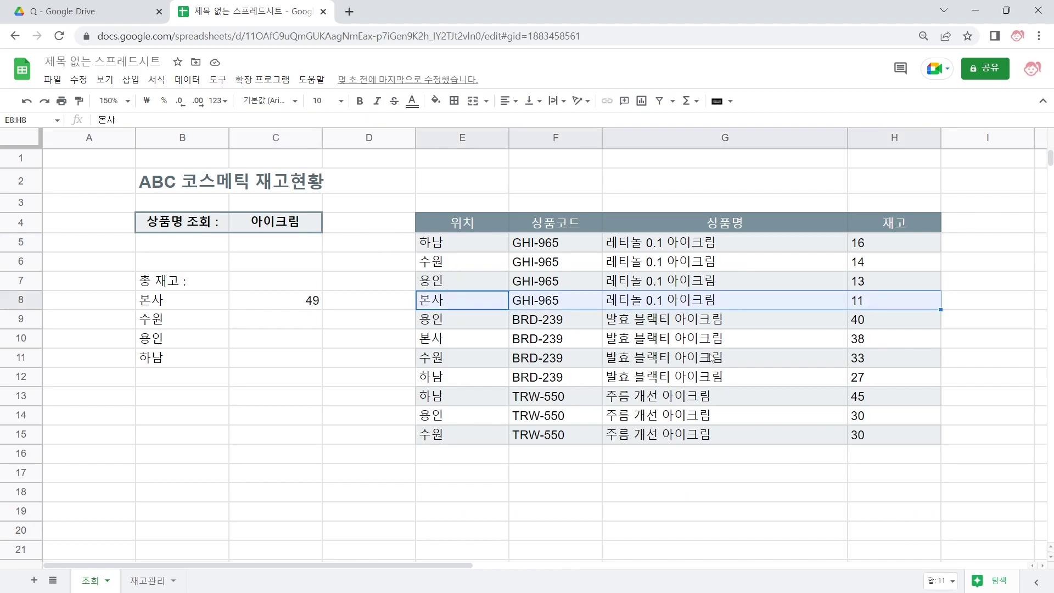
drag(473, 342, 885, 342)
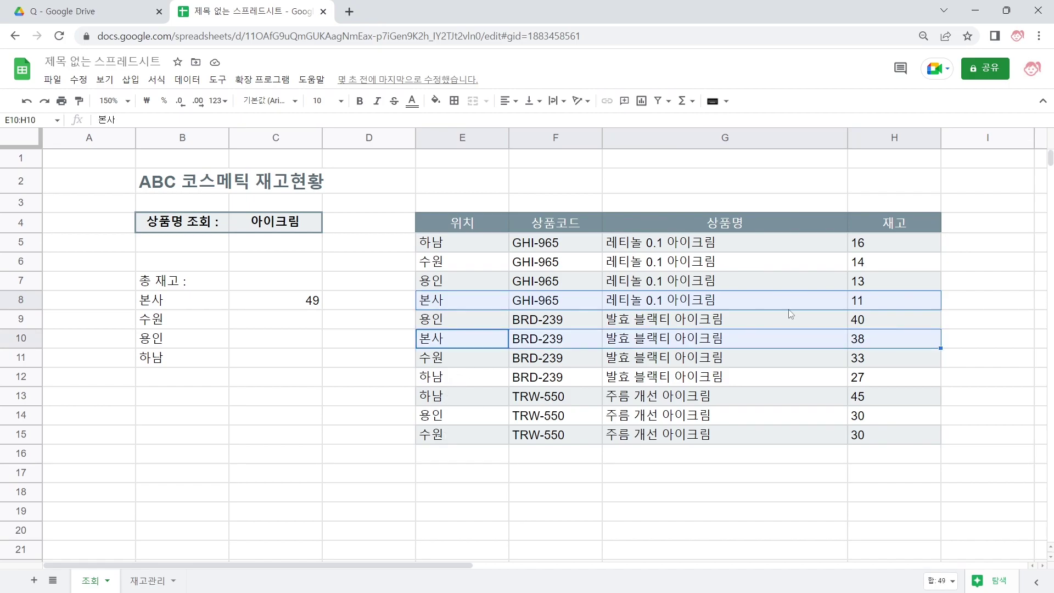
click(312, 308)
drag(322, 311, 313, 360)
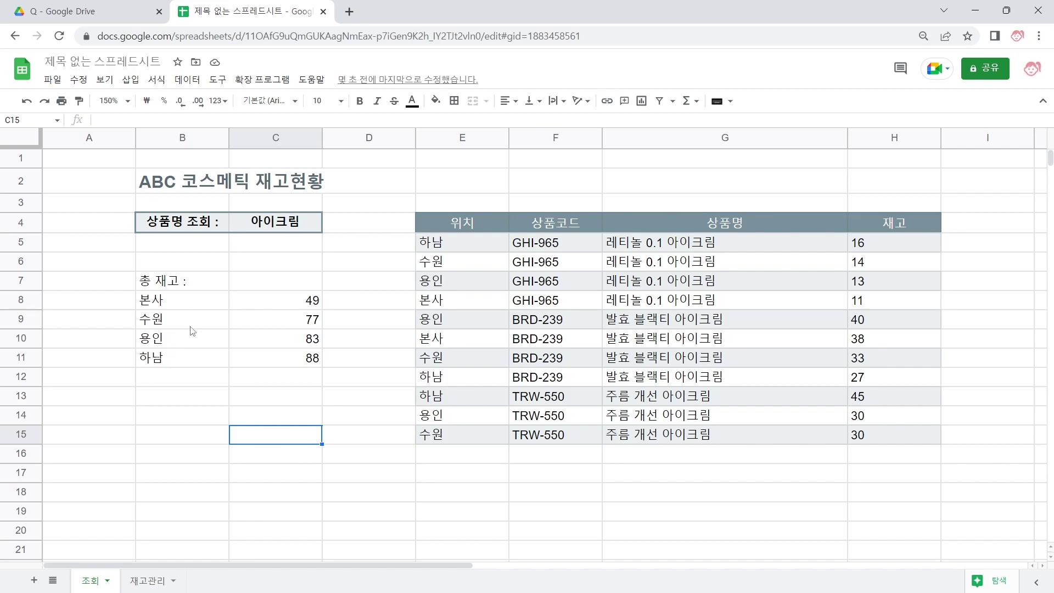
Insert a chart from the location totals B8:C11 and move it up and to the left on the sheet.
drag(183, 302, 269, 352)
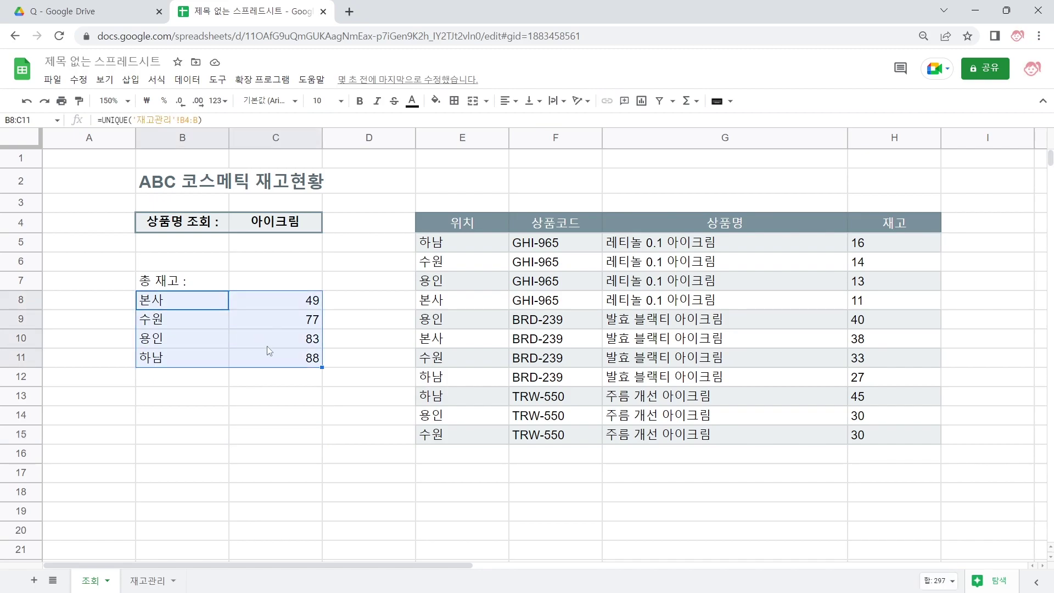
click(131, 79)
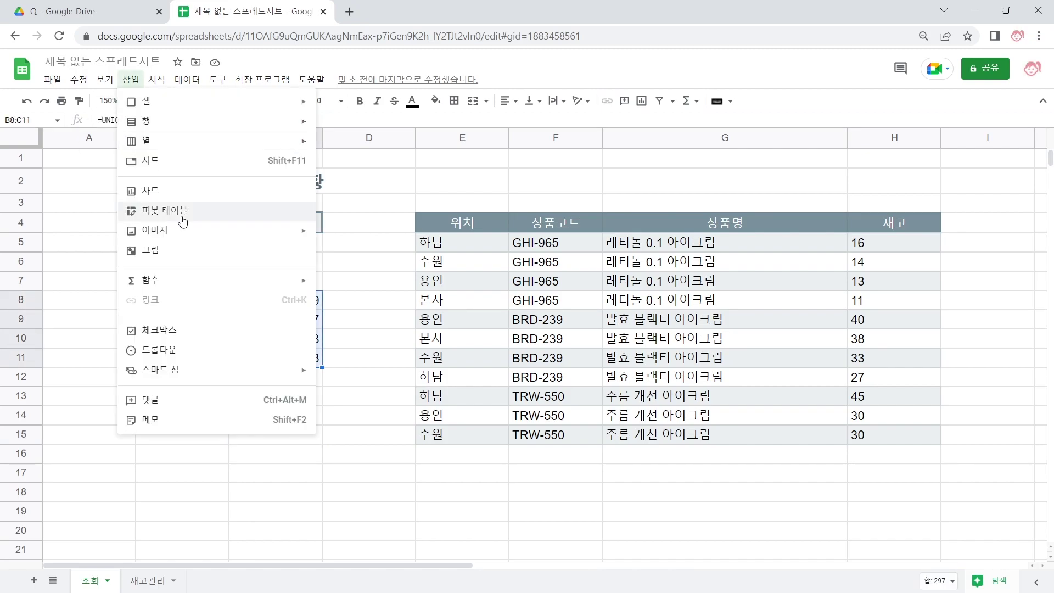
click(190, 198)
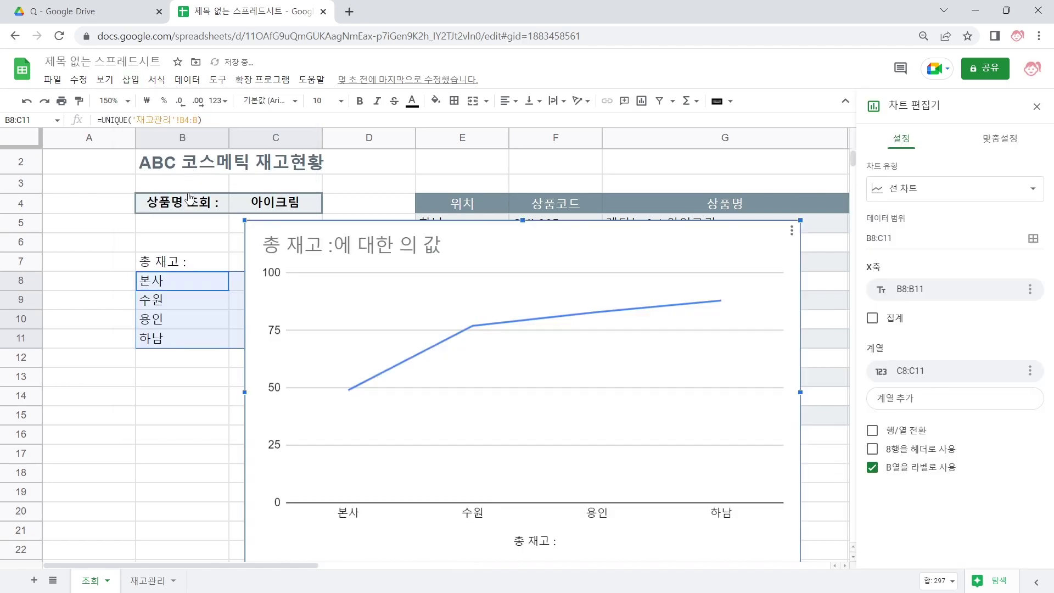
drag(590, 221, 487, 156)
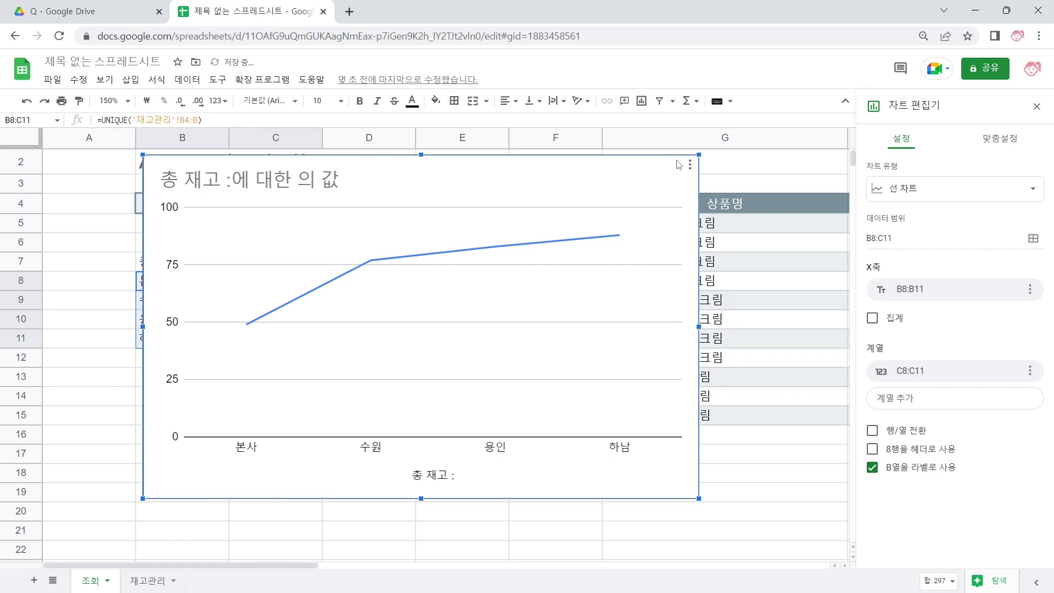
Change the location totals chart to a horizontal bar chart and turn off its major gridlines on the horizontal axis.
click(934, 202)
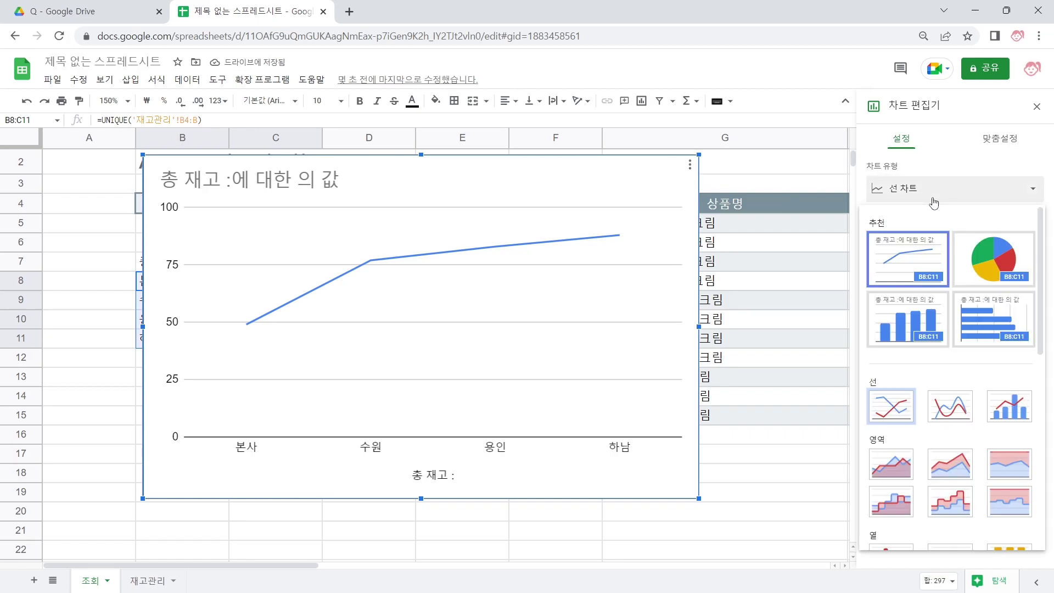
click(989, 342)
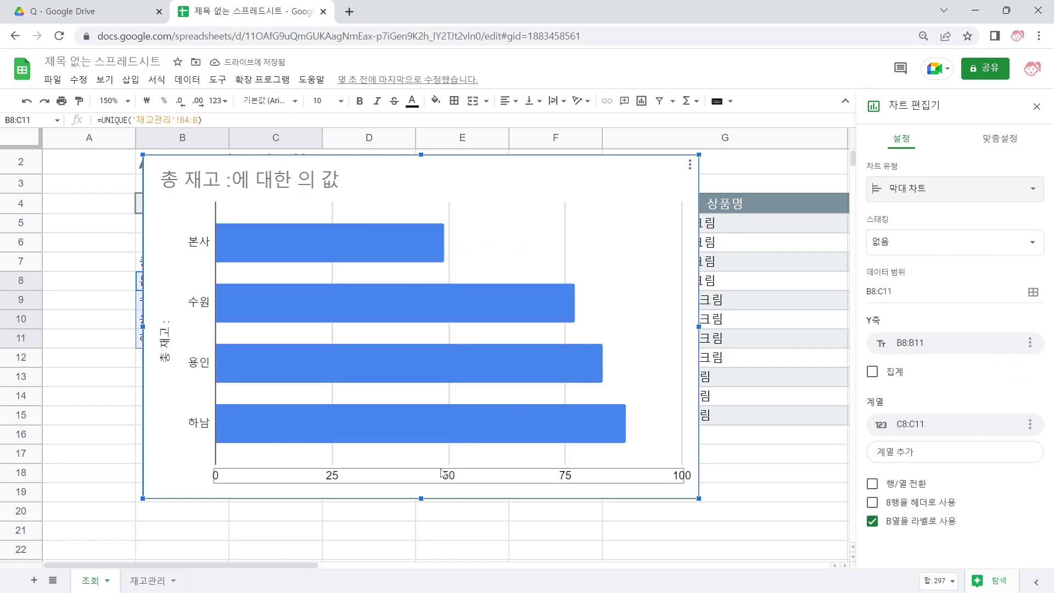
click(332, 463)
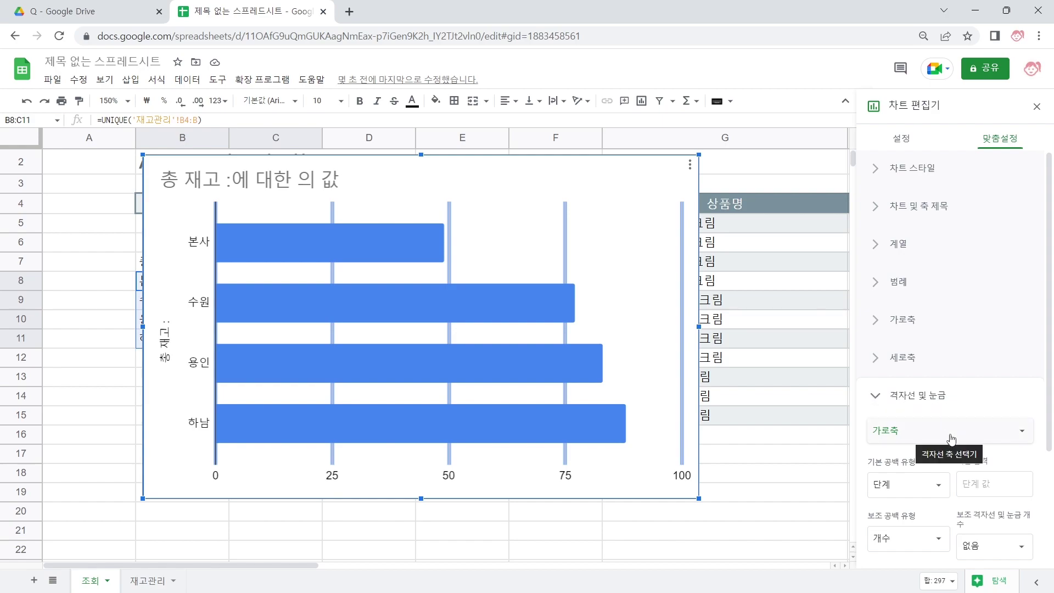
scroll(951, 440, down, 2)
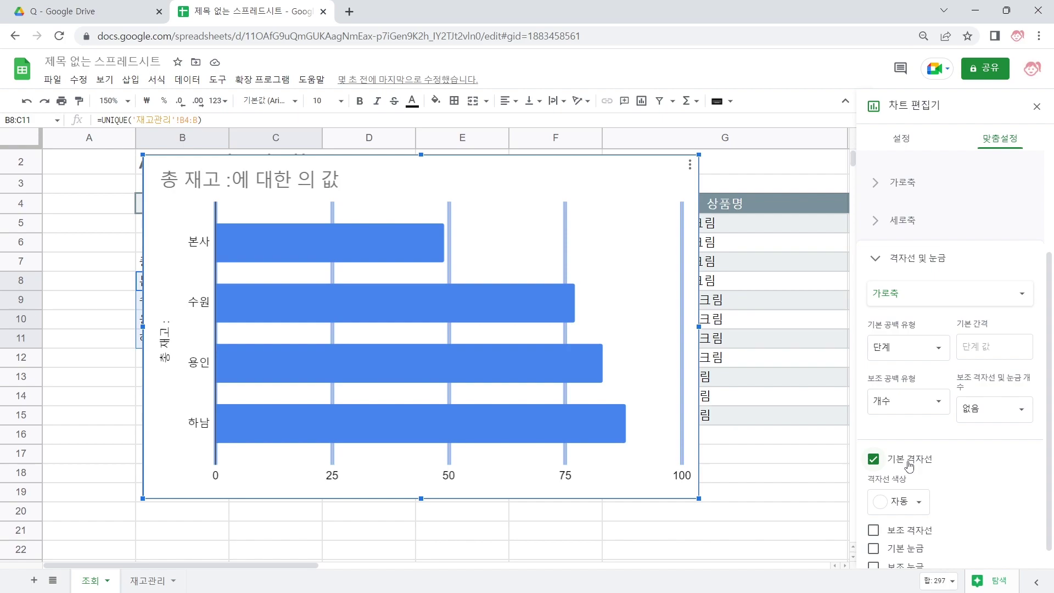
click(908, 462)
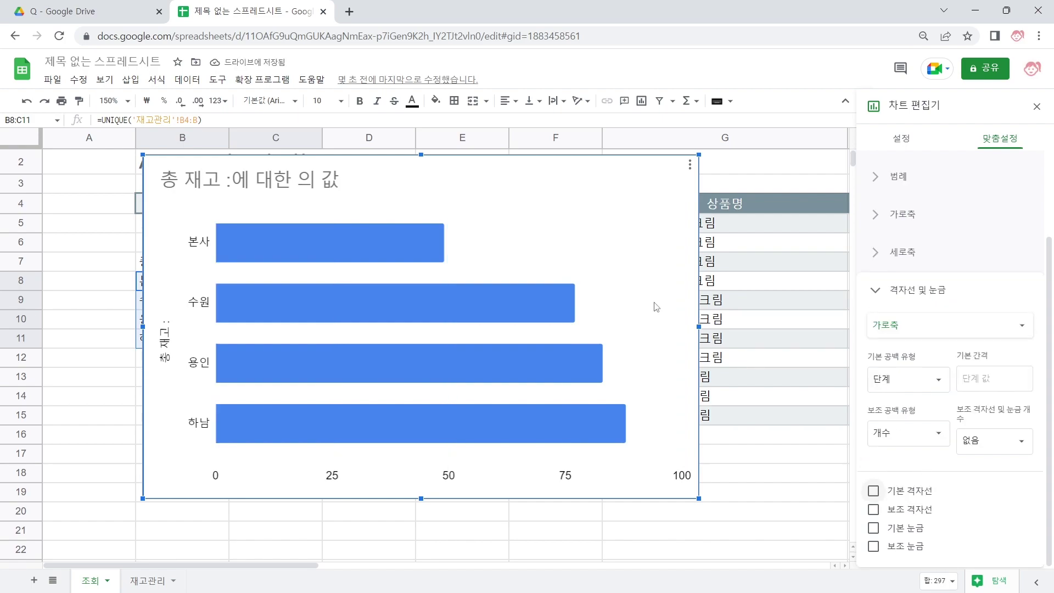
Delete the chart title text and the vertical axis title text.
click(287, 190)
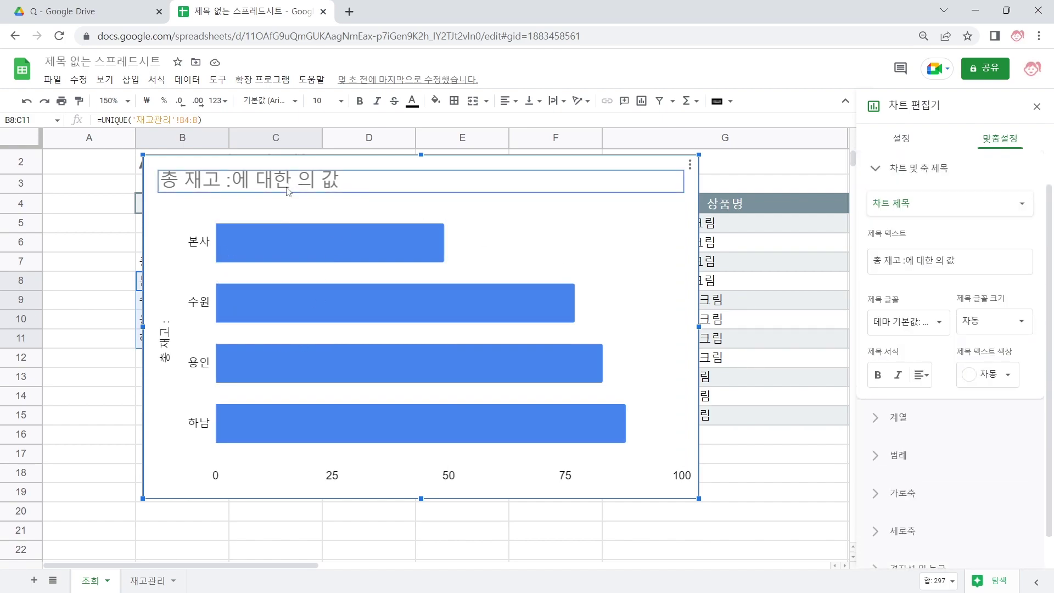
triple_click(968, 269)
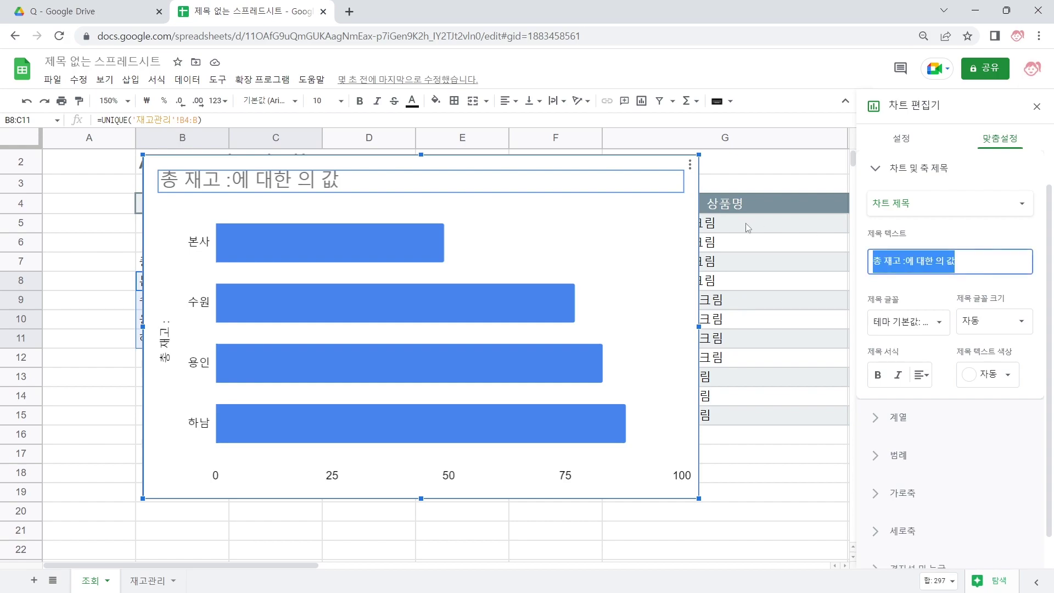
key(BackSpace)
click(166, 357)
triple_click(933, 257)
key(BackSpace)
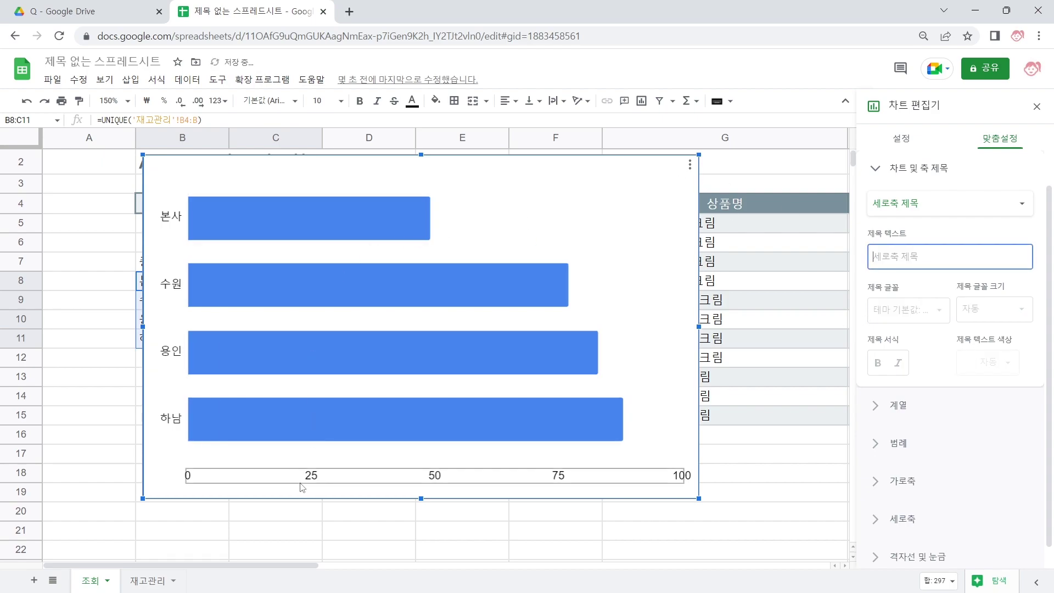
Set the label font size to 9 on both the horizontal and vertical axes of the chart.
click(310, 482)
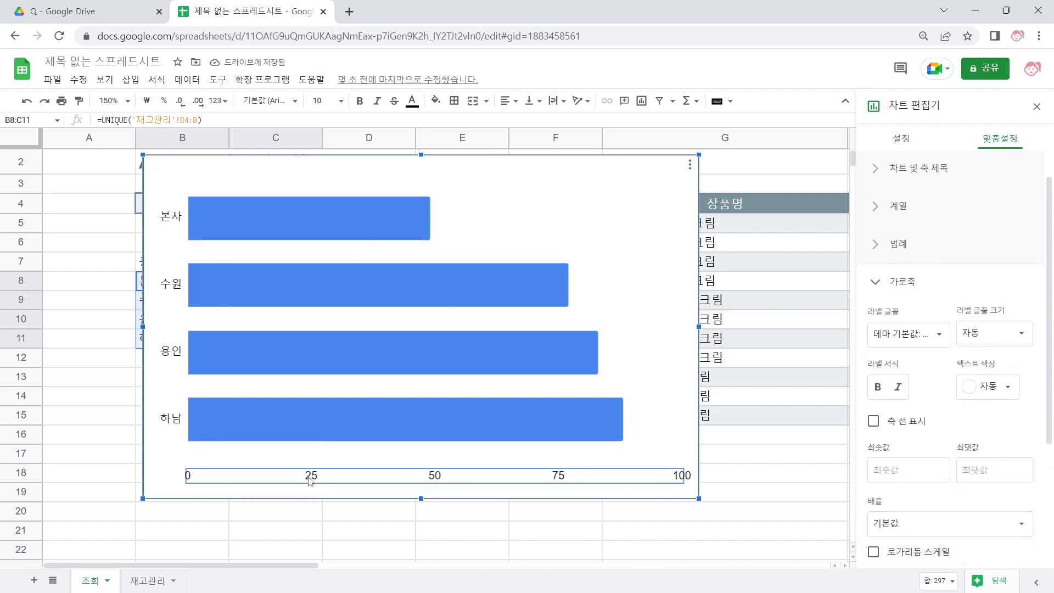
click(1010, 333)
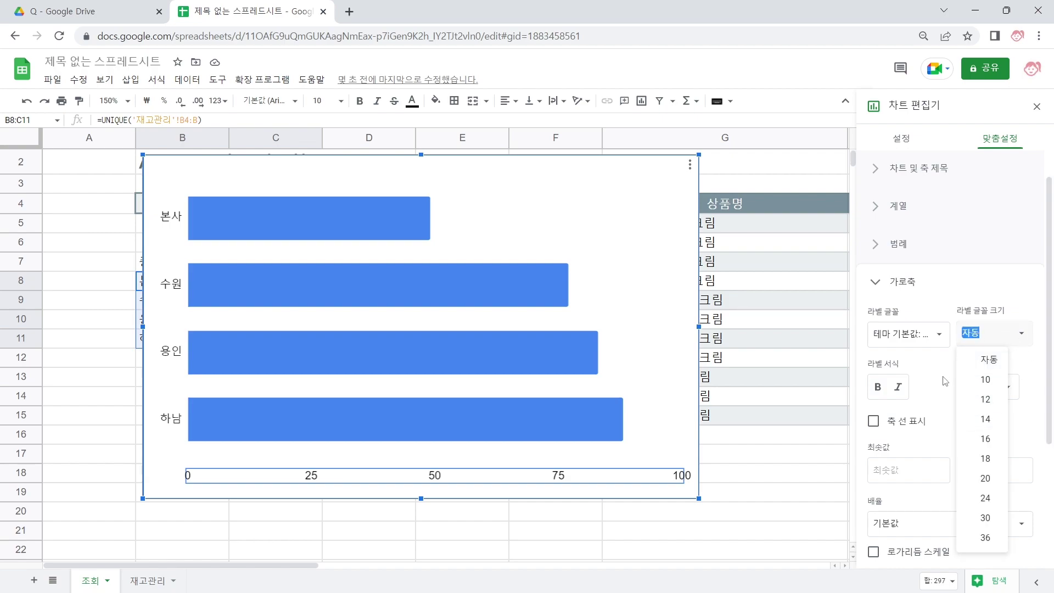
text(9)
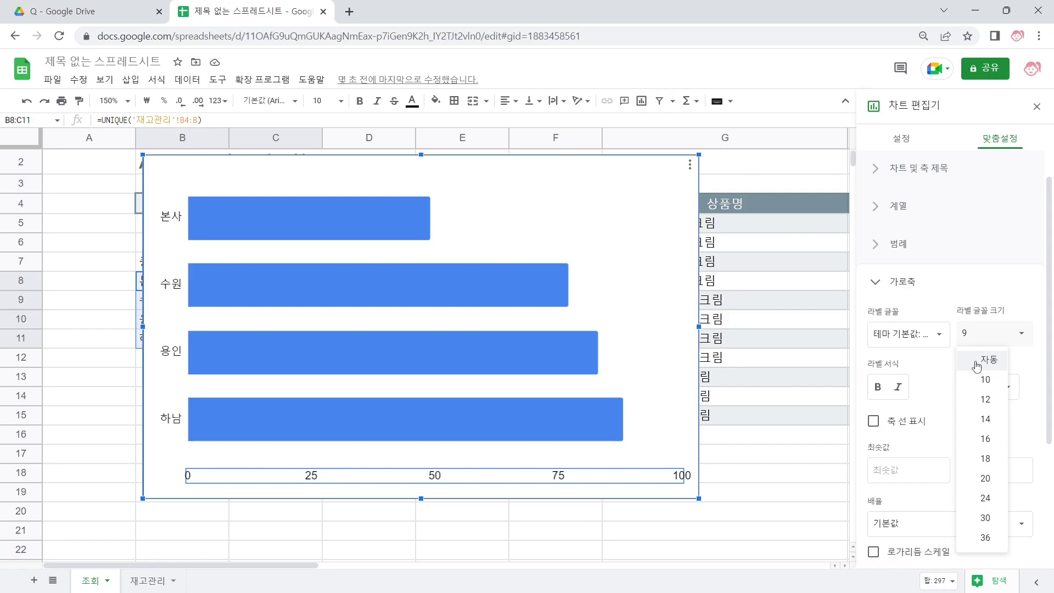
key(Return)
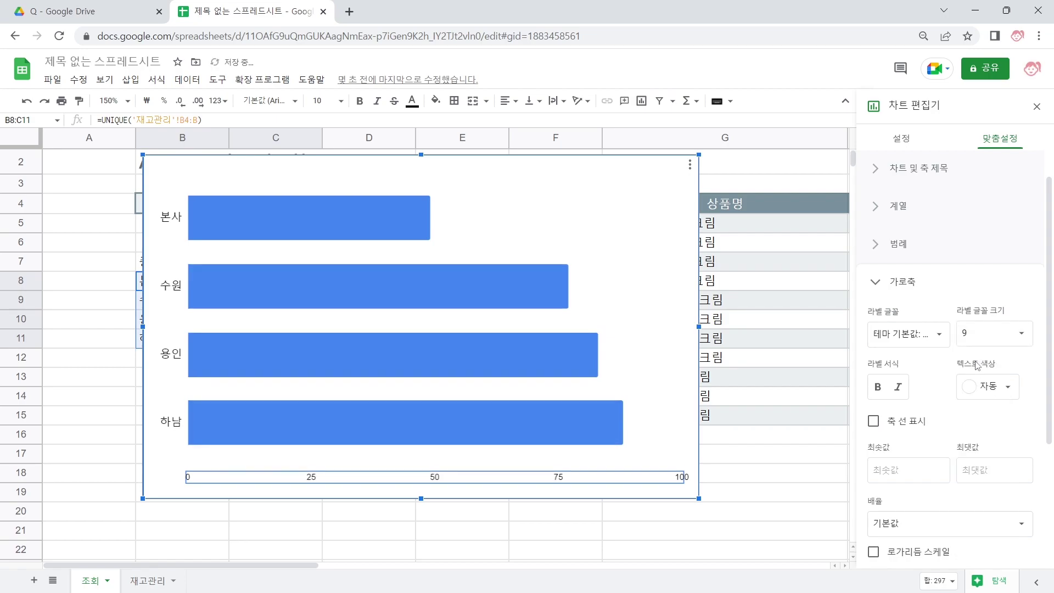
click(173, 365)
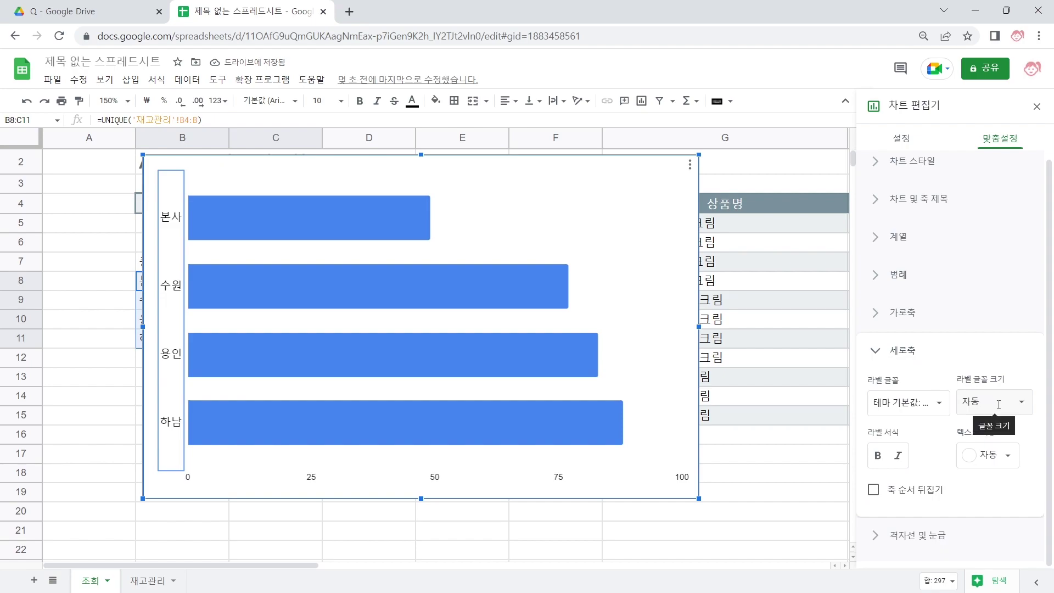
click(999, 404)
text(9)
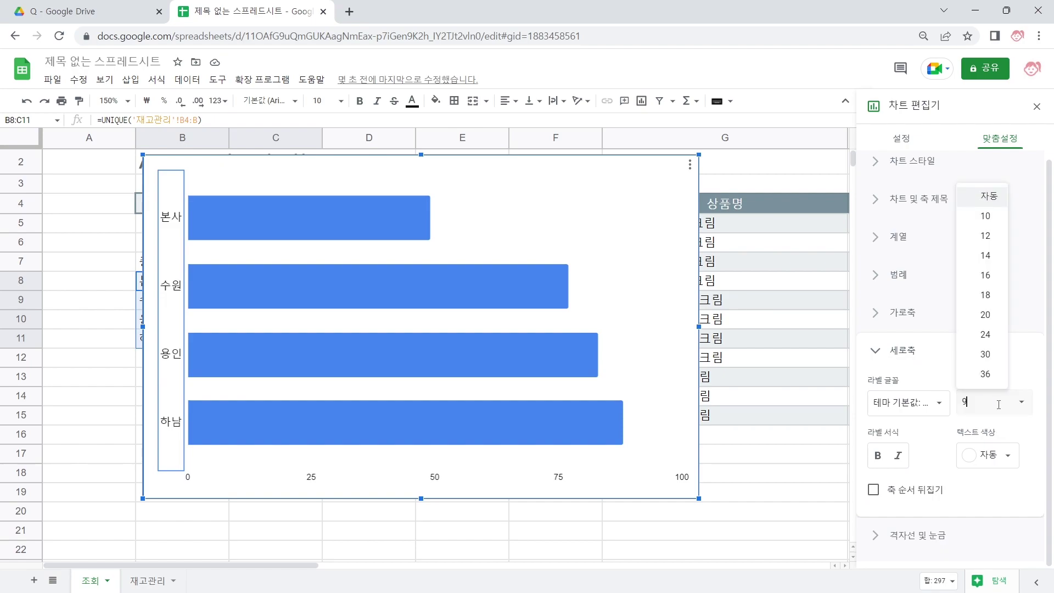
key(Return)
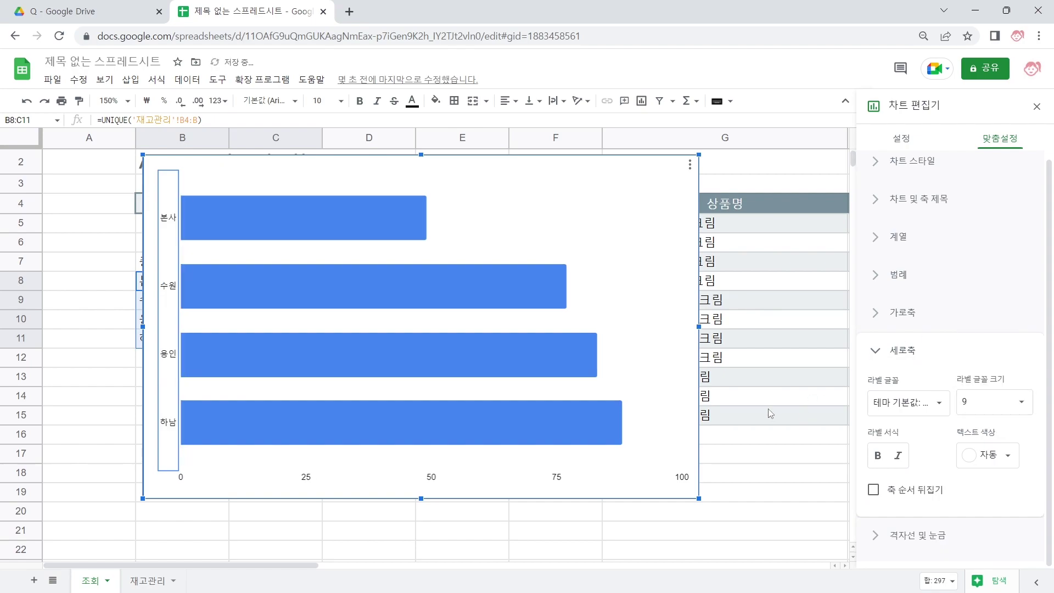
Fill the chart's bars with the custom dark slate gray and turn on data labels.
click(342, 370)
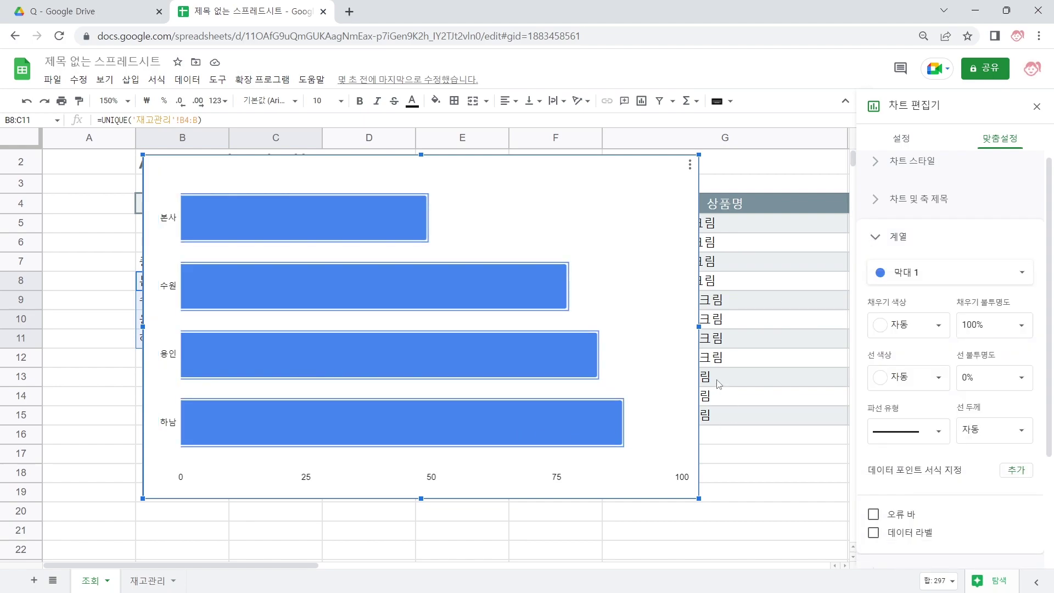
click(933, 325)
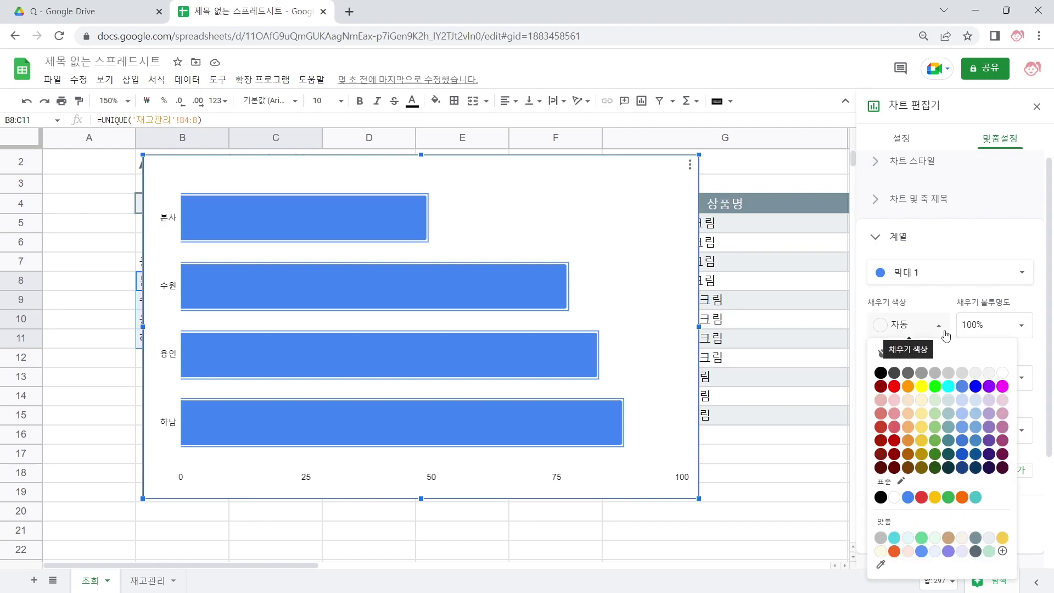
click(976, 550)
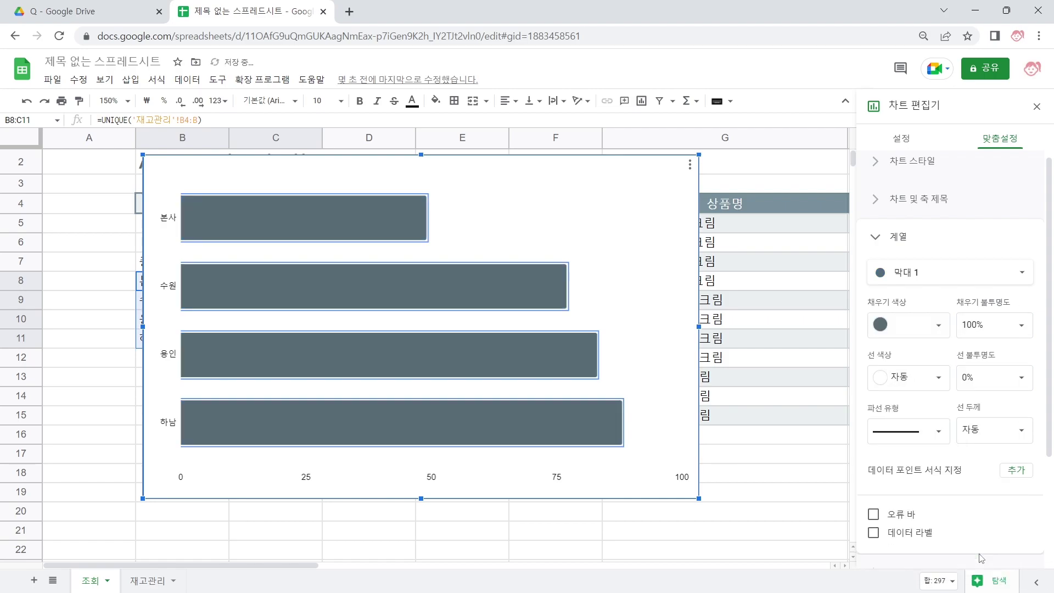
click(900, 535)
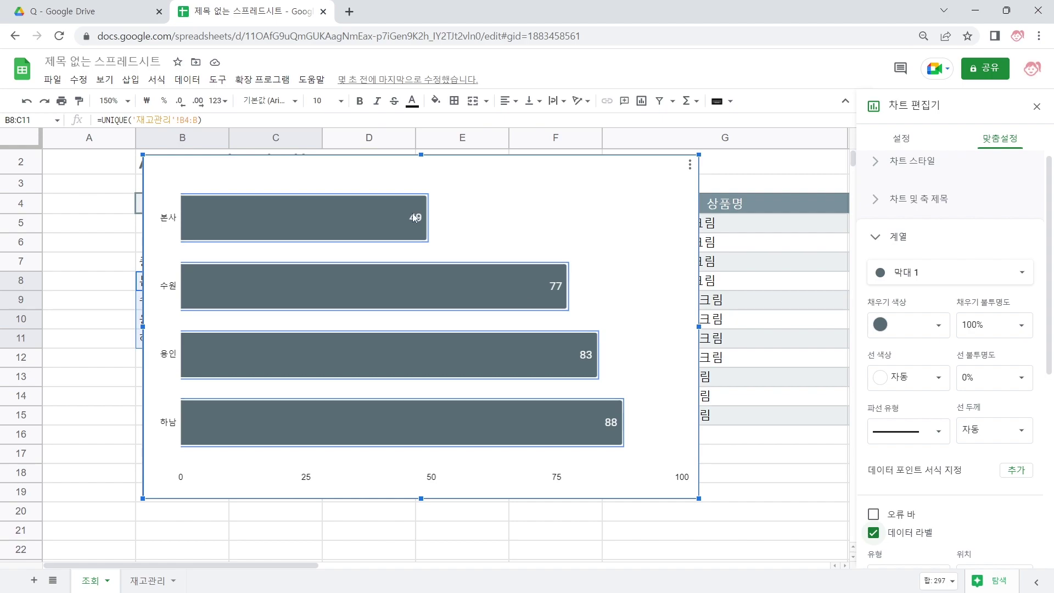
Shrink the chart and place it directly below the location totals, spanning columns B to C and about rows 13 to 18.
drag(421, 157, 422, 302)
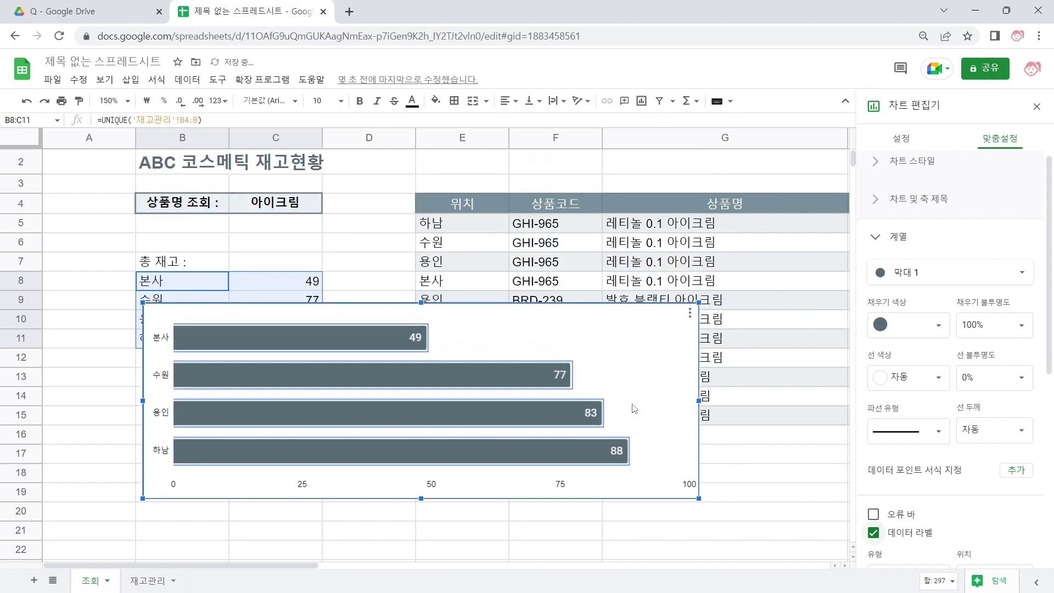
drag(697, 400, 408, 400)
drag(360, 309, 353, 370)
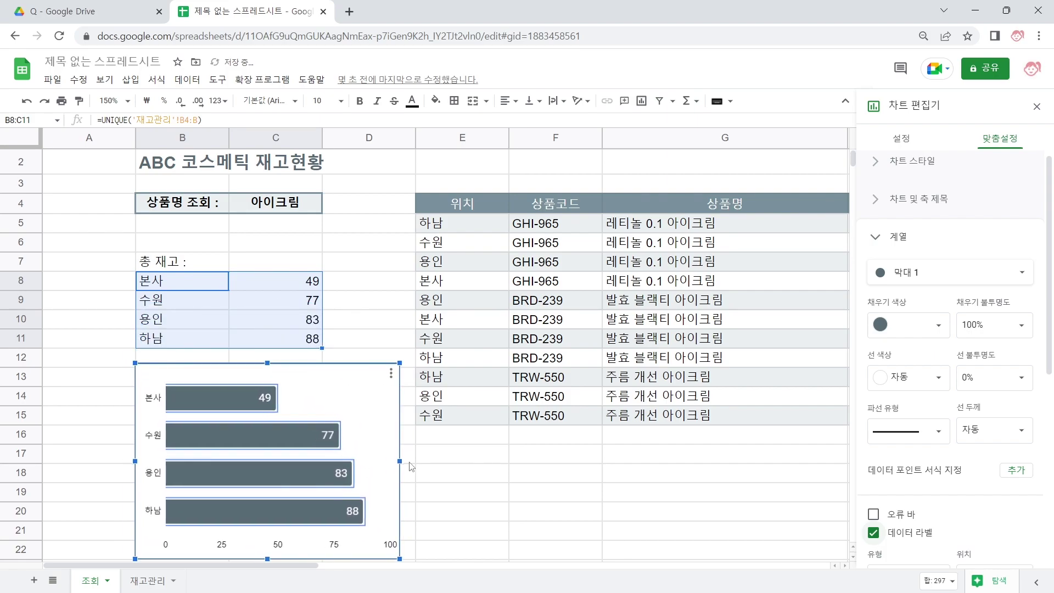
drag(400, 462, 327, 462)
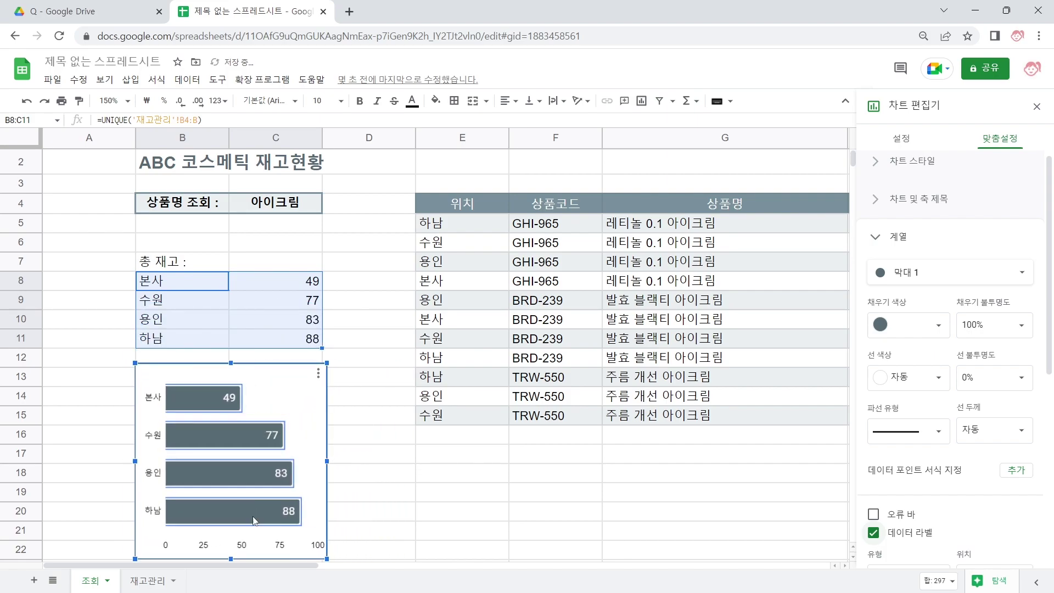
drag(230, 560, 233, 478)
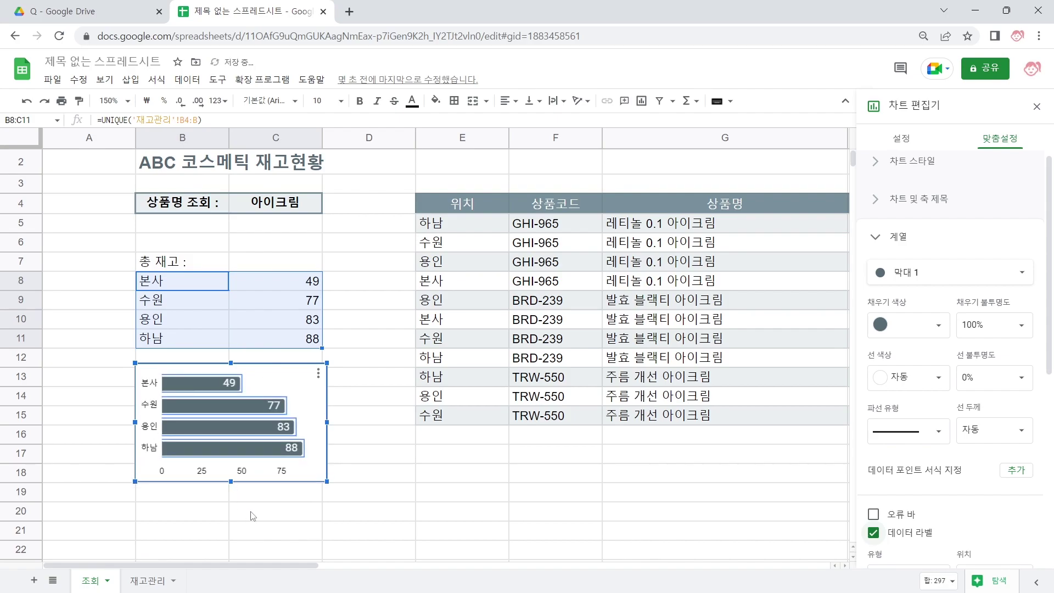
click(286, 513)
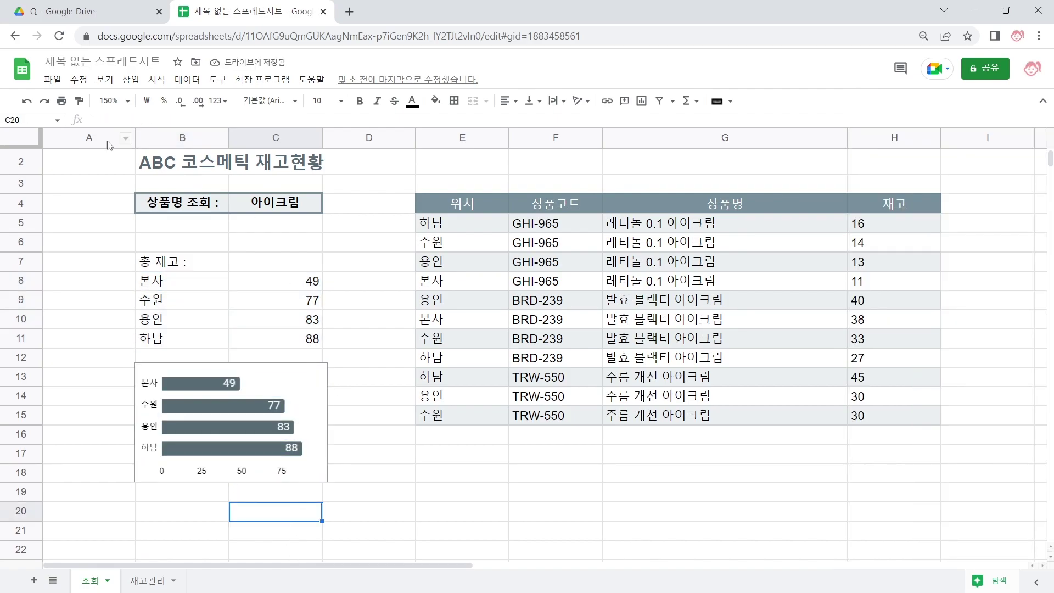
Set the chart's border color to 없음 (none).
click(121, 101)
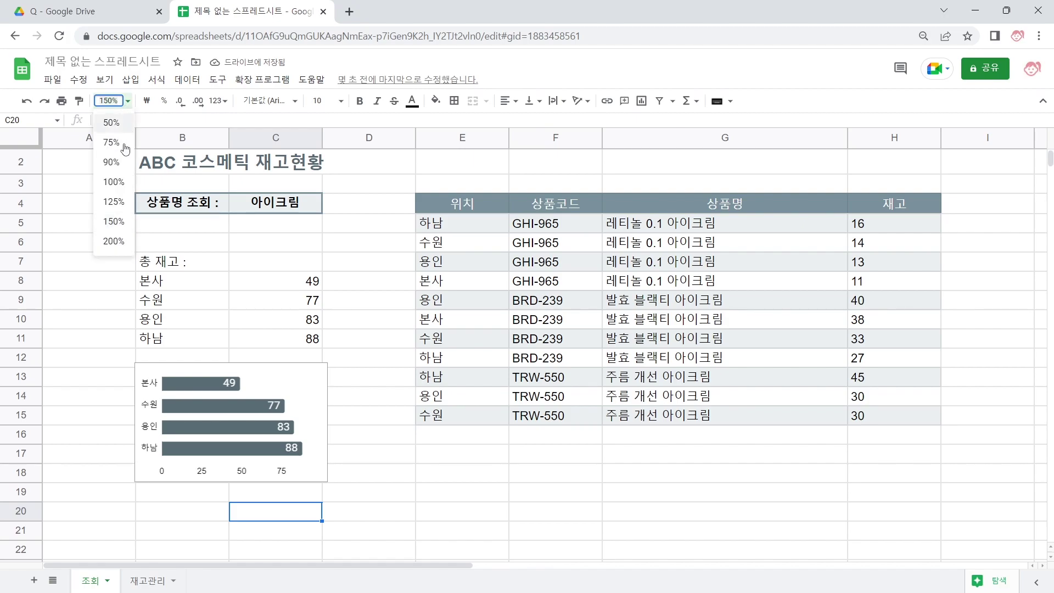
click(117, 203)
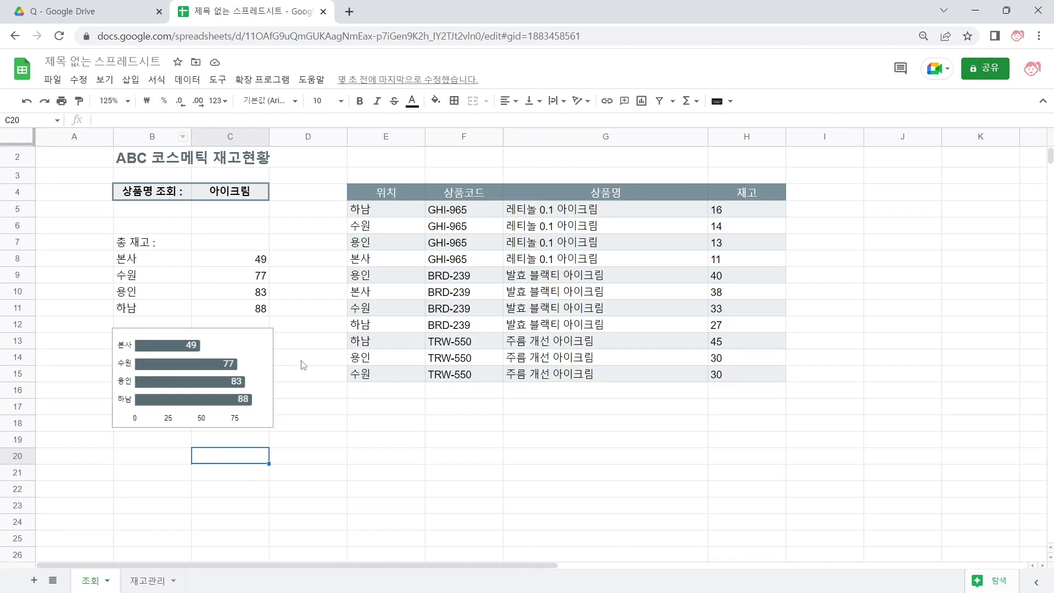
click(273, 378)
double_click(263, 354)
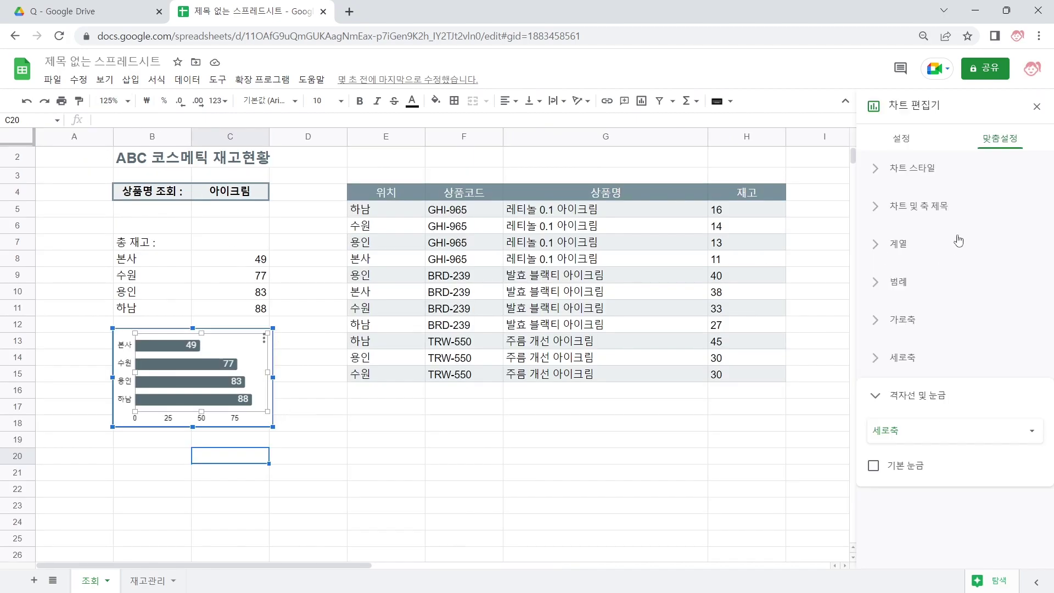
click(949, 182)
click(897, 274)
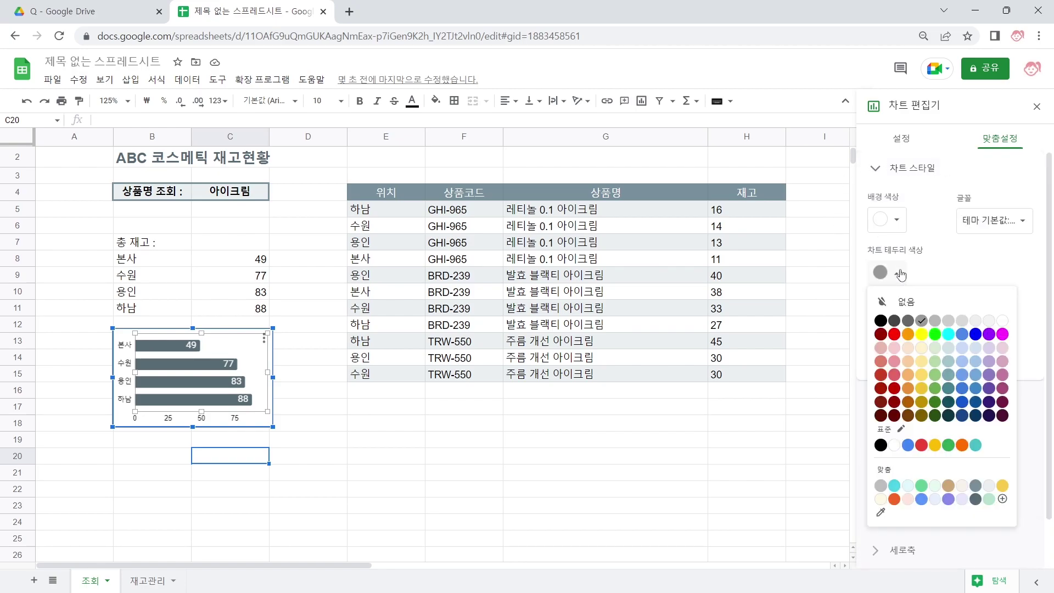
click(899, 305)
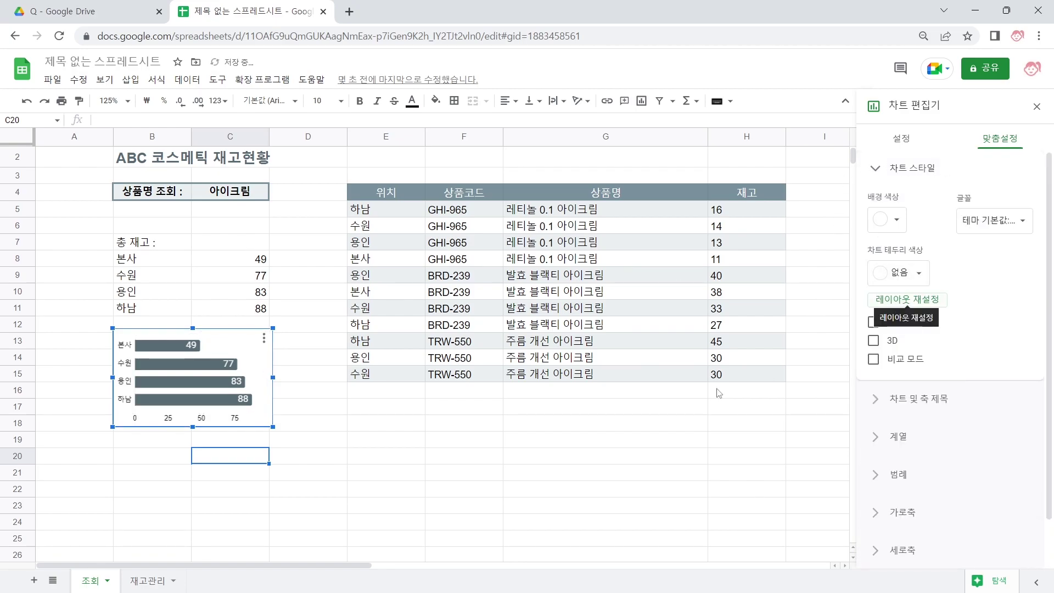
click(538, 472)
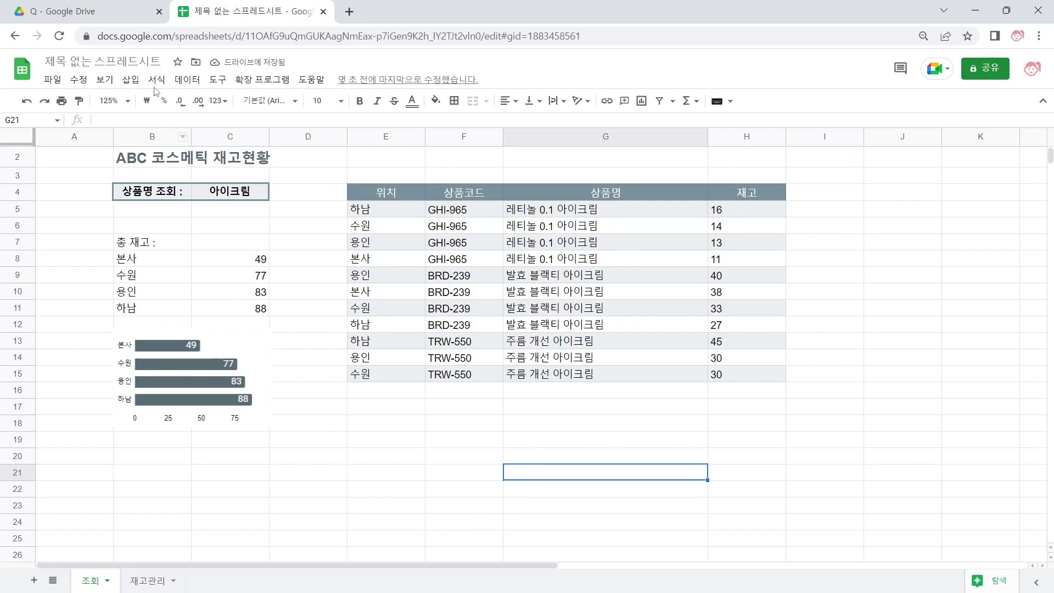
Hide the gridlines on the 조회 sheet.
click(105, 79)
mouse_move(120, 101)
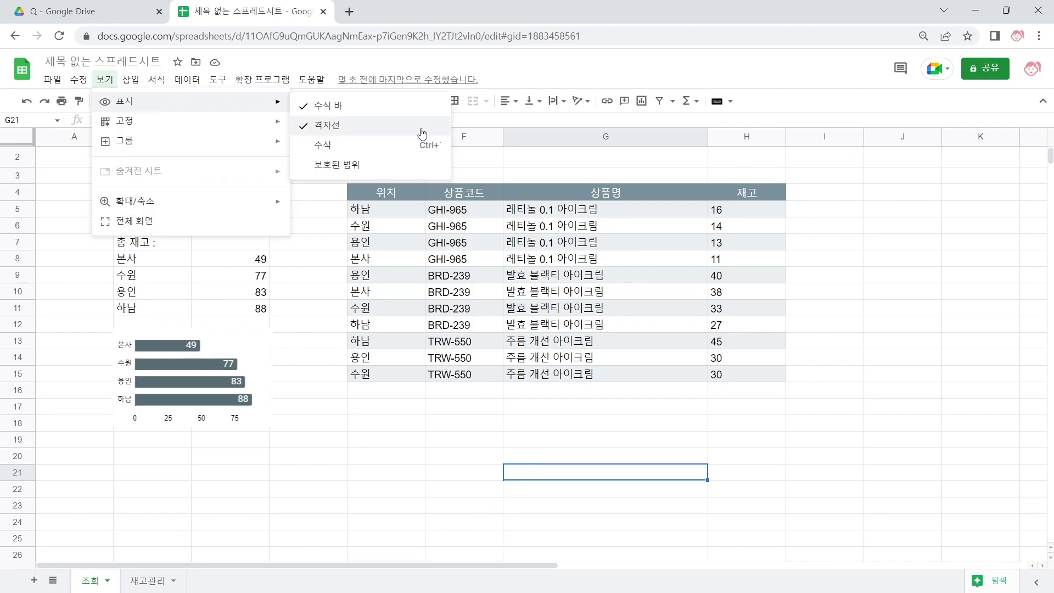
click(361, 133)
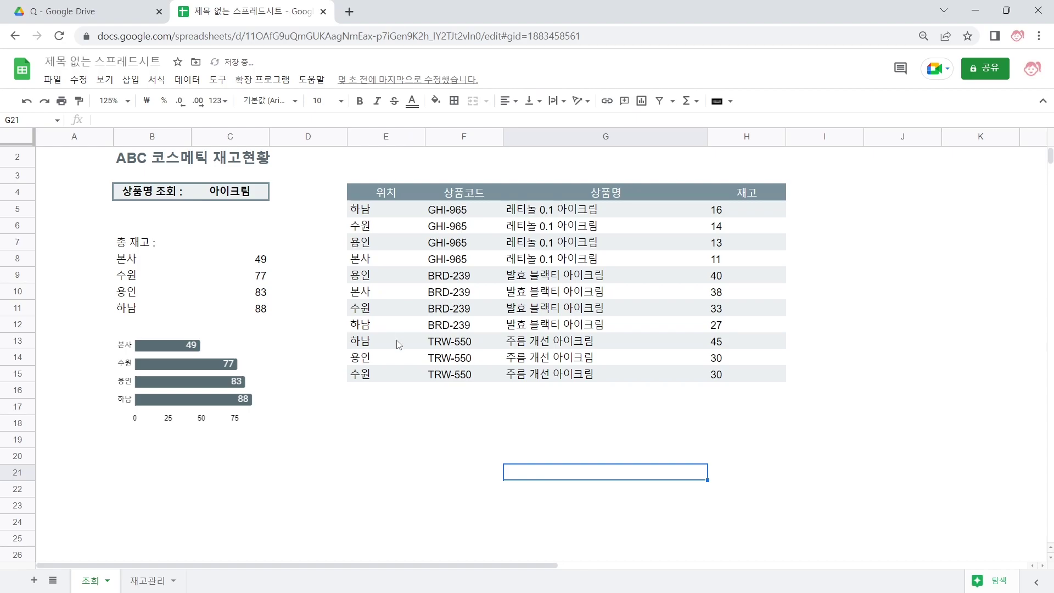
Nudge the bar chart slightly up and to the left so it lines up beneath the location totals.
scroll(397, 337, up, 1)
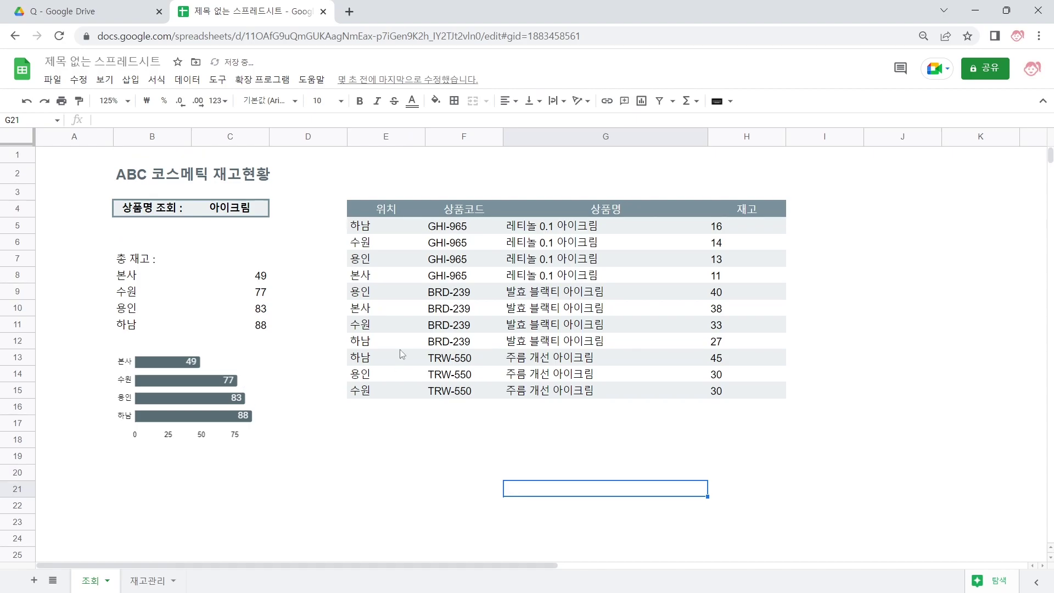
click(199, 349)
click(247, 377)
drag(240, 349, 236, 345)
click(413, 473)
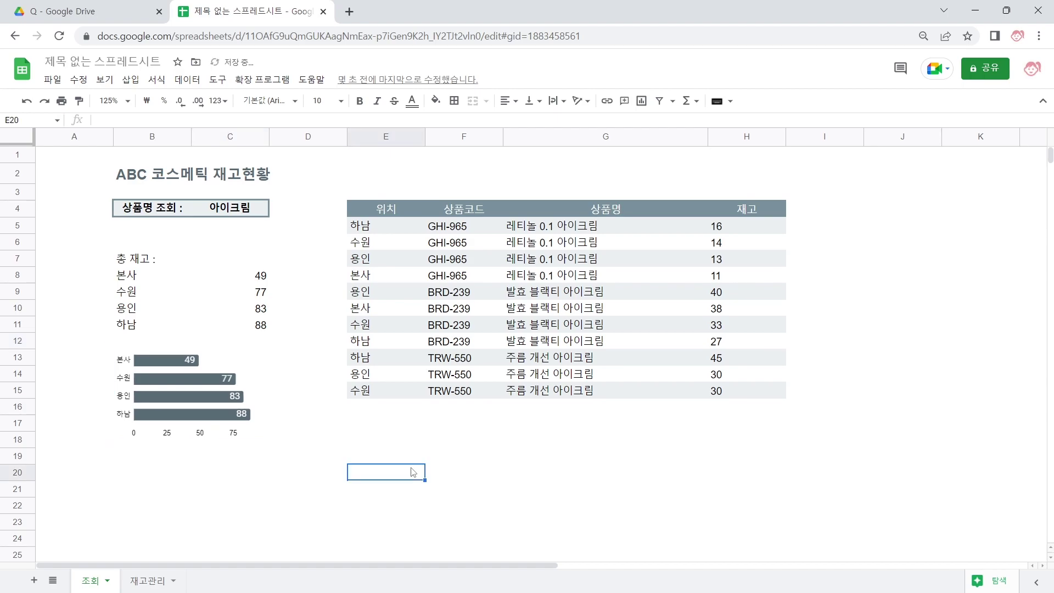
Enter a formula in C7, beside 총 재고, that sums the stock of all locations.
click(234, 260)
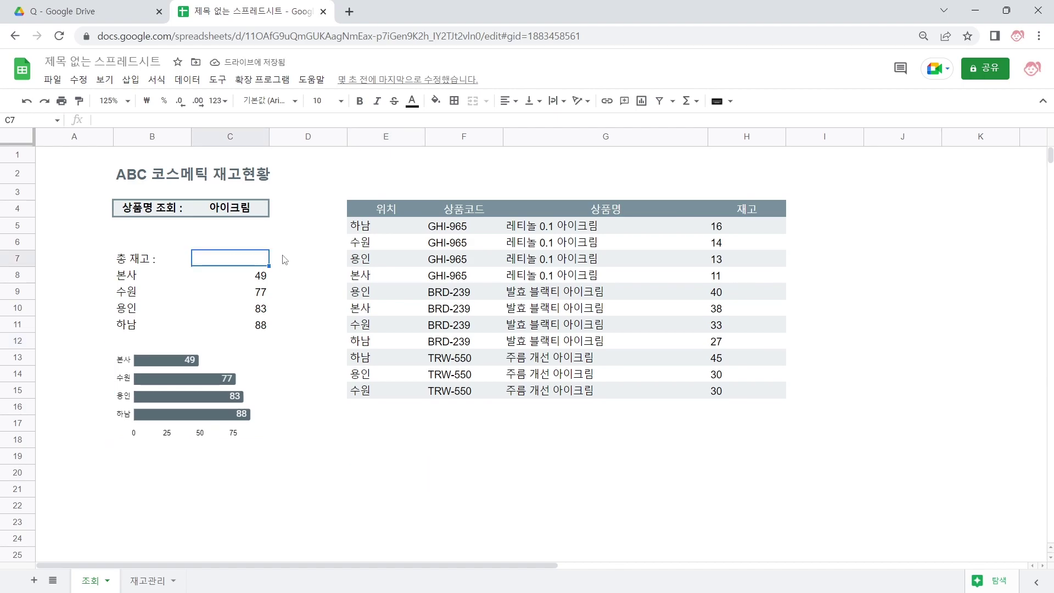
text(=)
key(Tab)
key(Return)
key(Up)
key(Down)
key(Down)
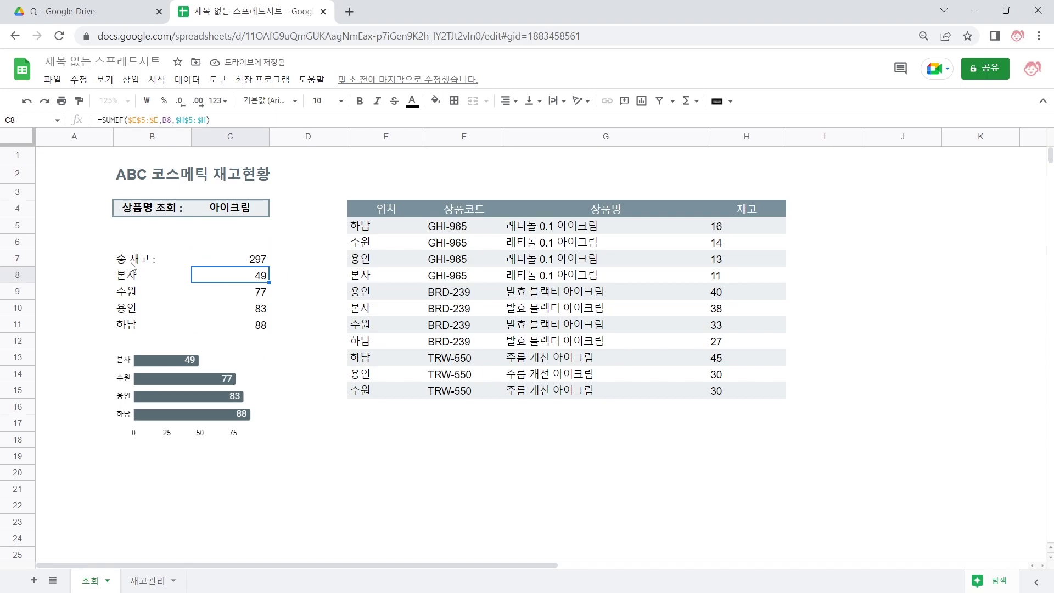
Add a medium-thick dark gray top border to the 총 재고 row, B7:C7.
drag(130, 264, 236, 259)
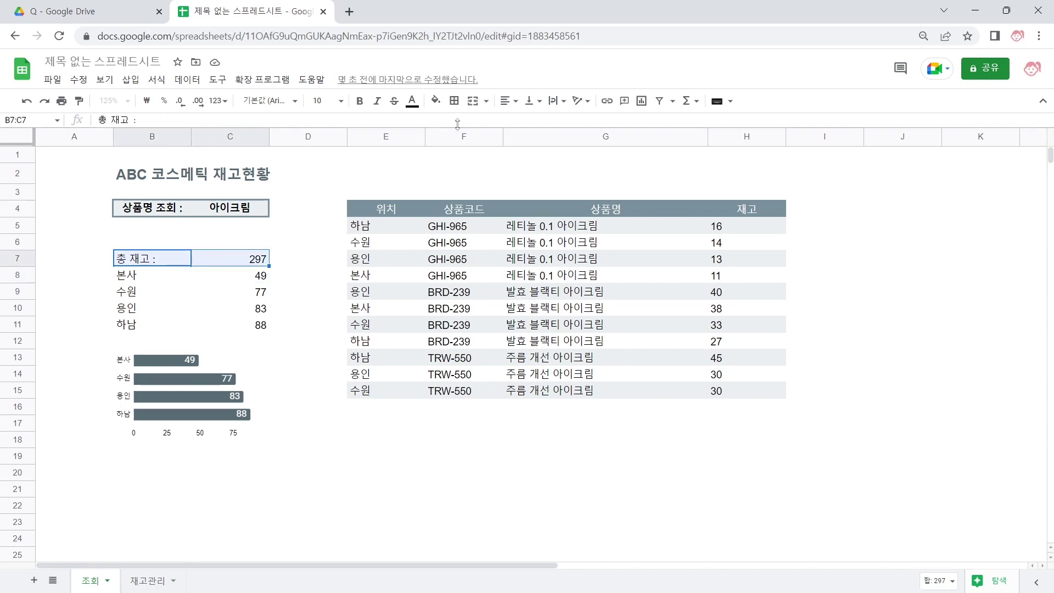
click(454, 103)
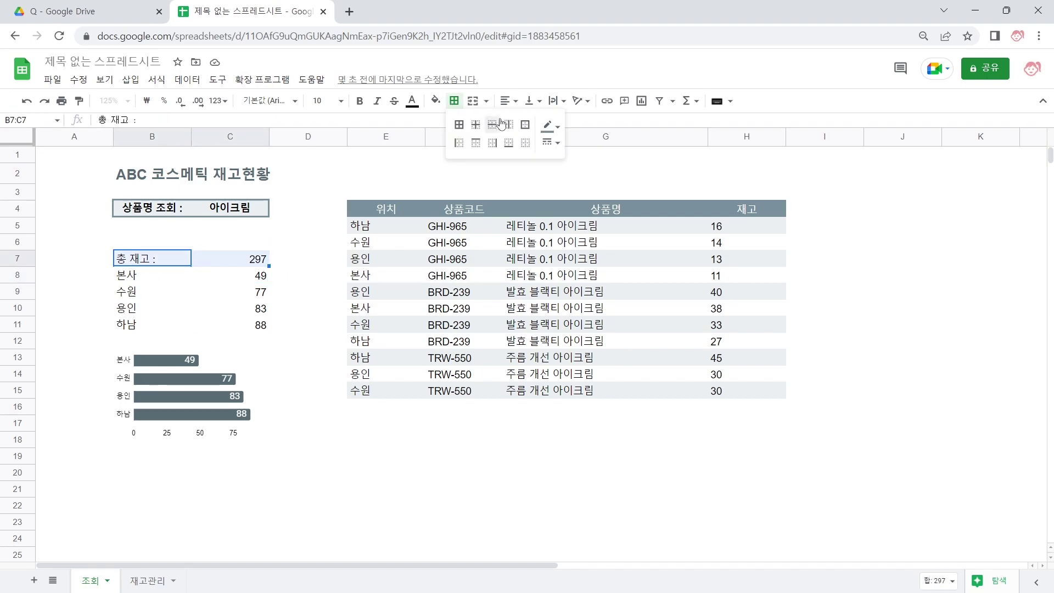
click(559, 132)
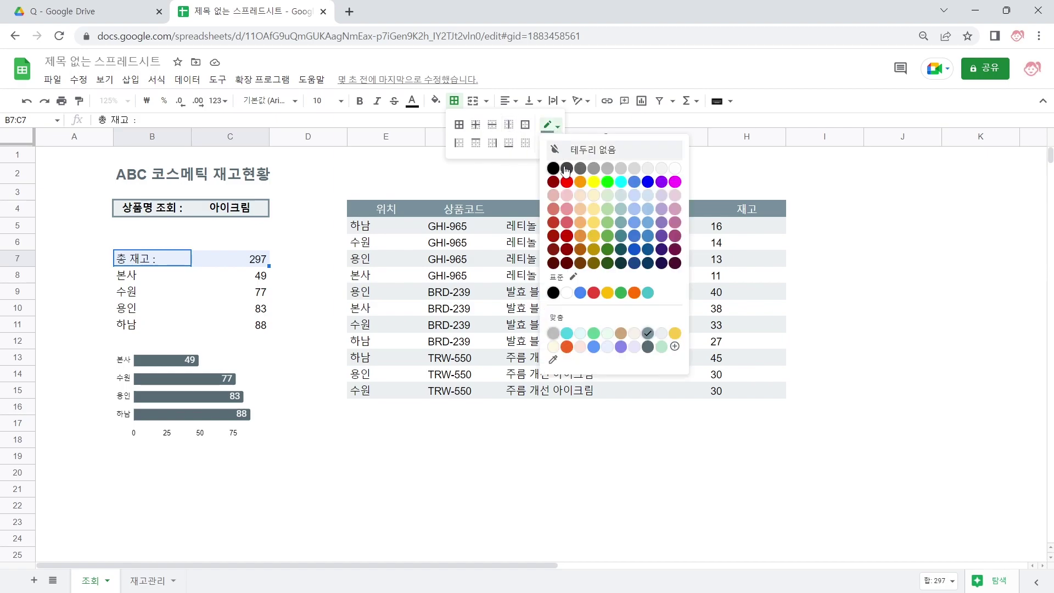
click(647, 341)
click(550, 144)
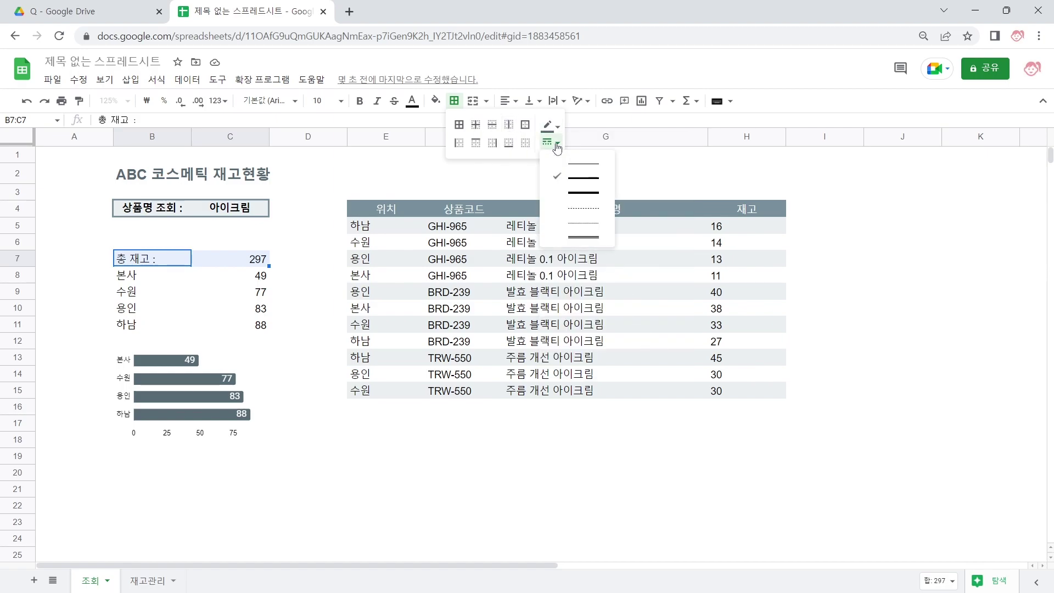
click(576, 181)
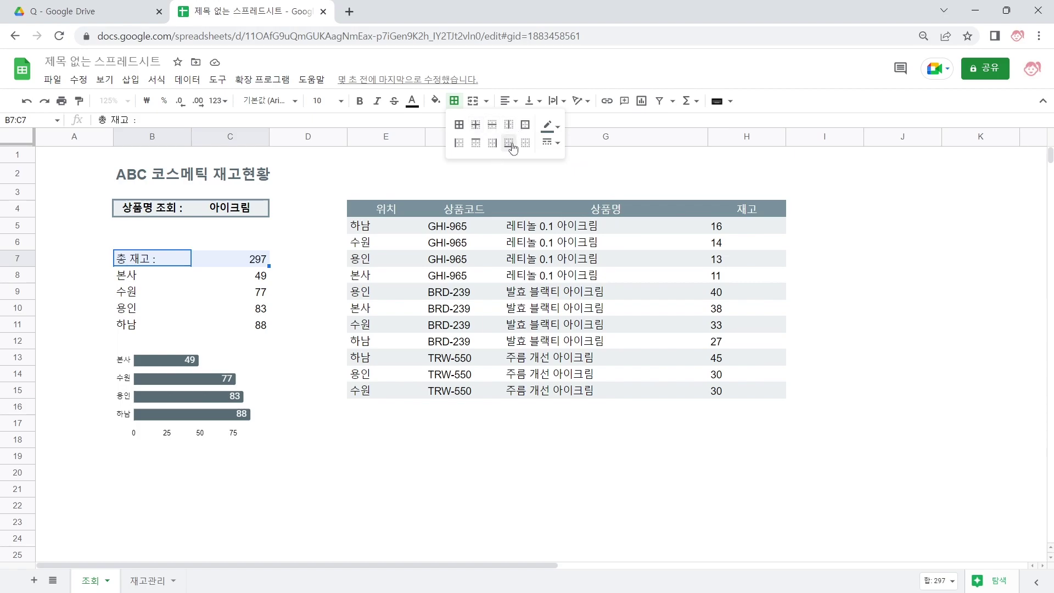
click(476, 144)
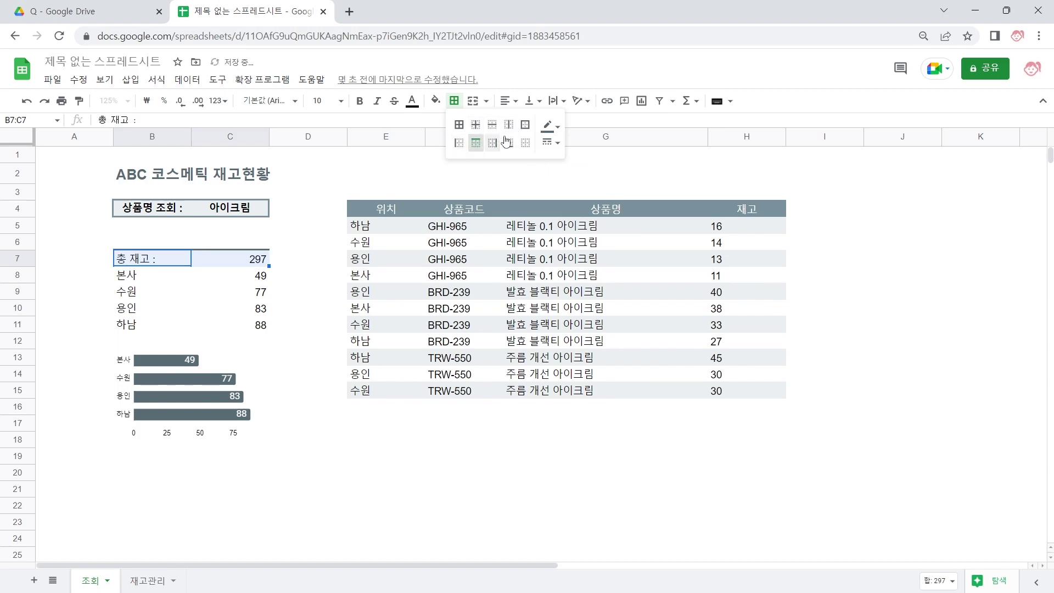
Add a thin bottom border in the lighter blue-gray to the 총 재고 row, B7:C7.
click(557, 131)
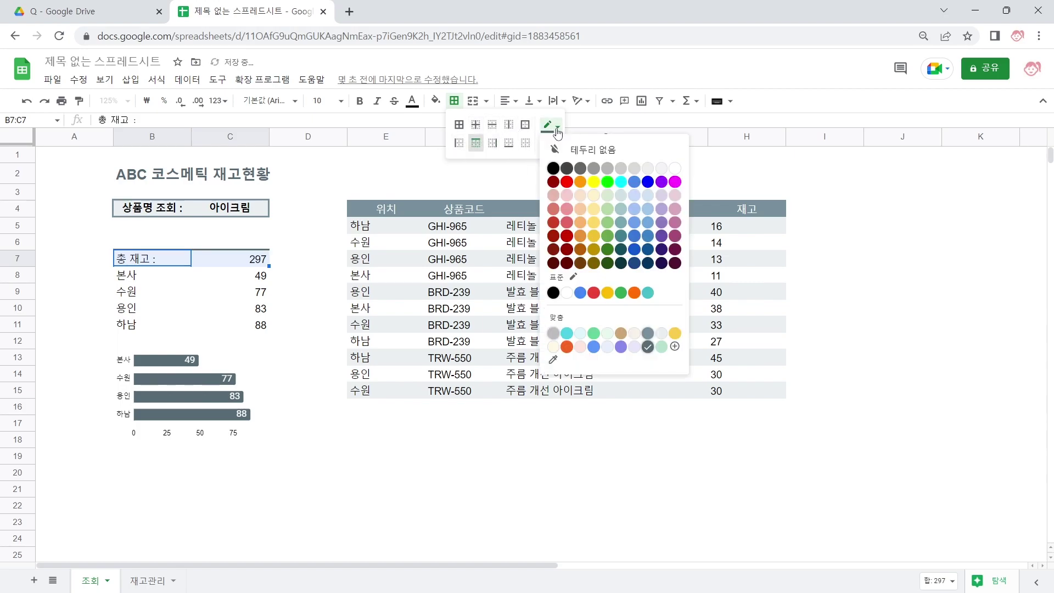
click(648, 333)
click(509, 143)
click(550, 143)
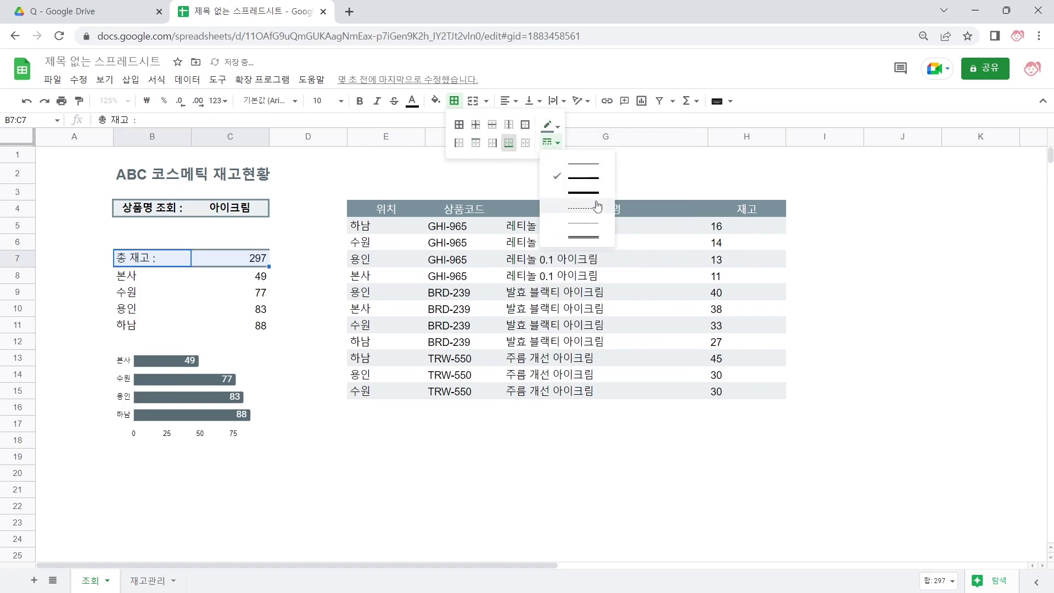
click(599, 171)
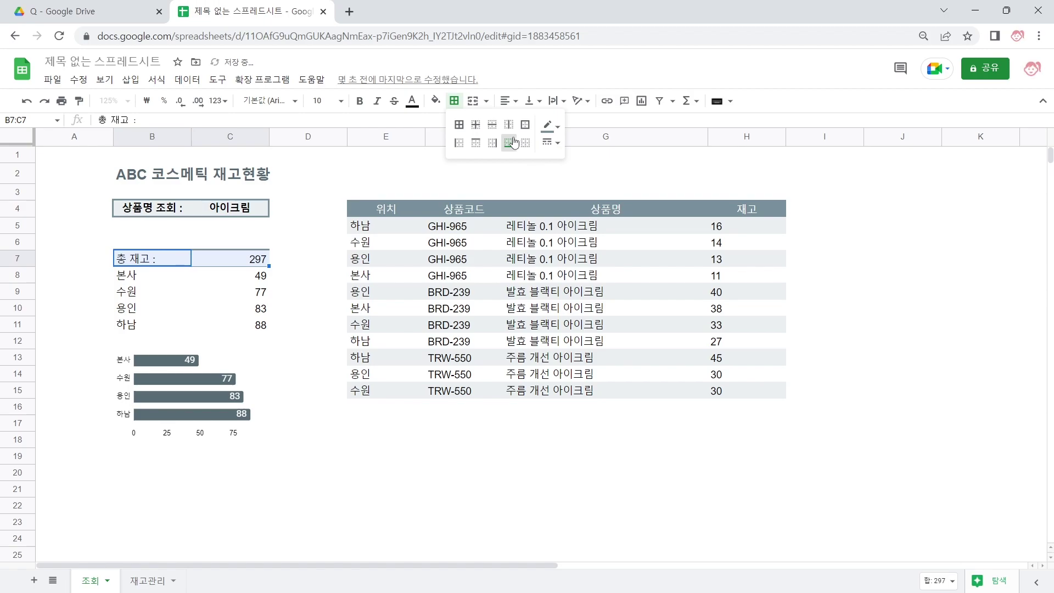
click(312, 243)
Query 크림 as the product name in C4 and right-align the stock values in H5:H22.
click(355, 333)
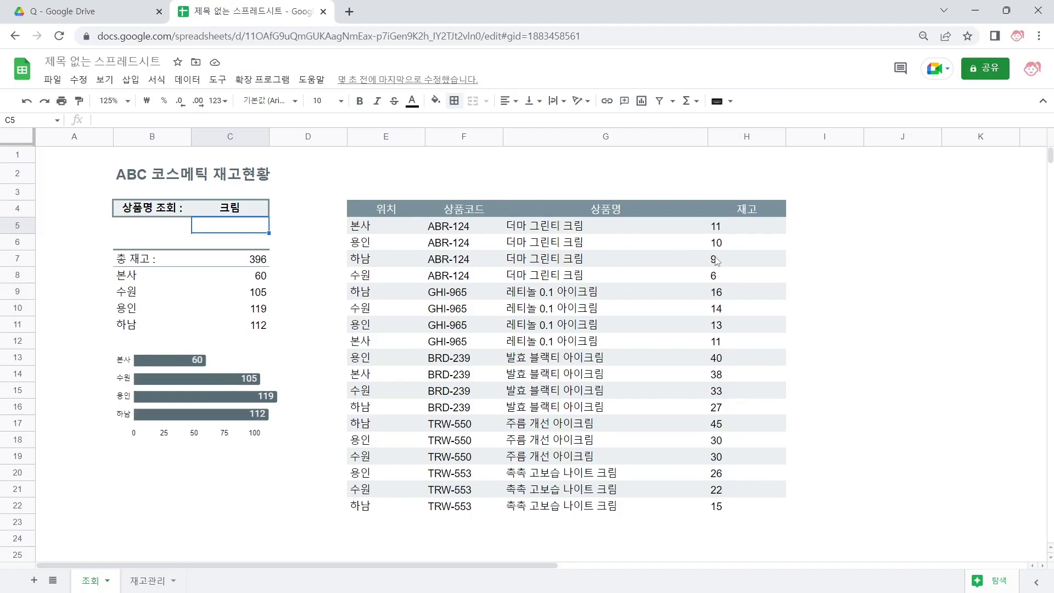
click(748, 230)
key(ctrl+shift+Down)
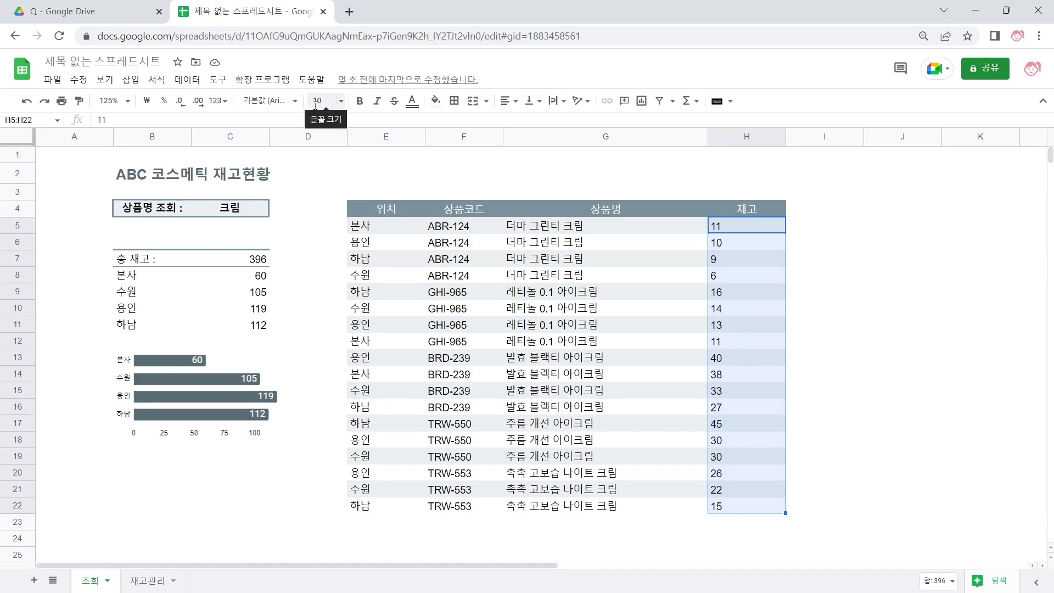
click(505, 105)
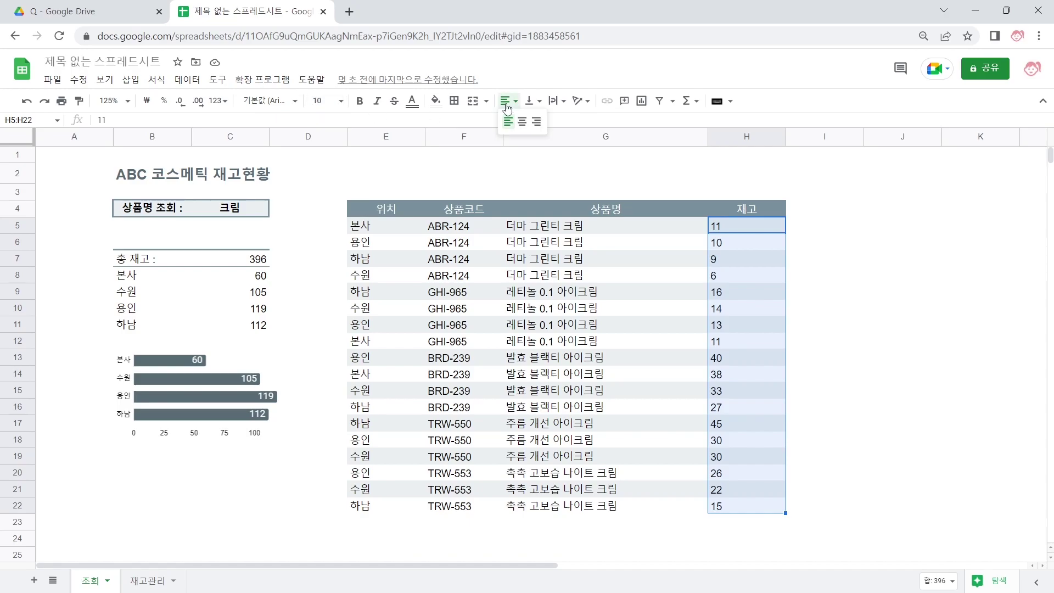
click(533, 126)
click(881, 277)
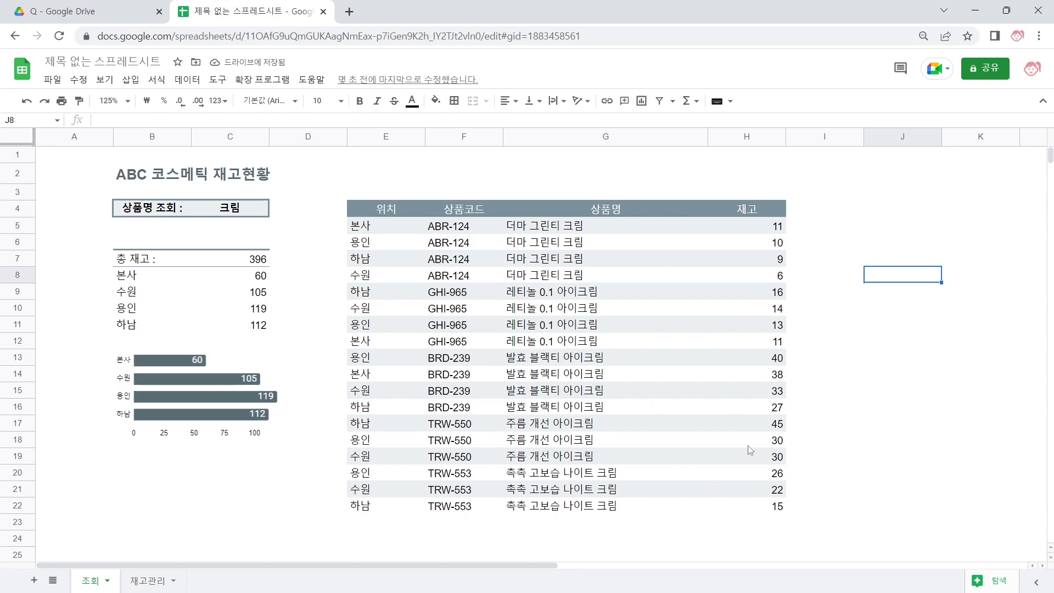
Compare with the example chart in yt_ex1 and fill the working chart's 수원 bar with blue-gray #78909c.
key(ctrl+End)
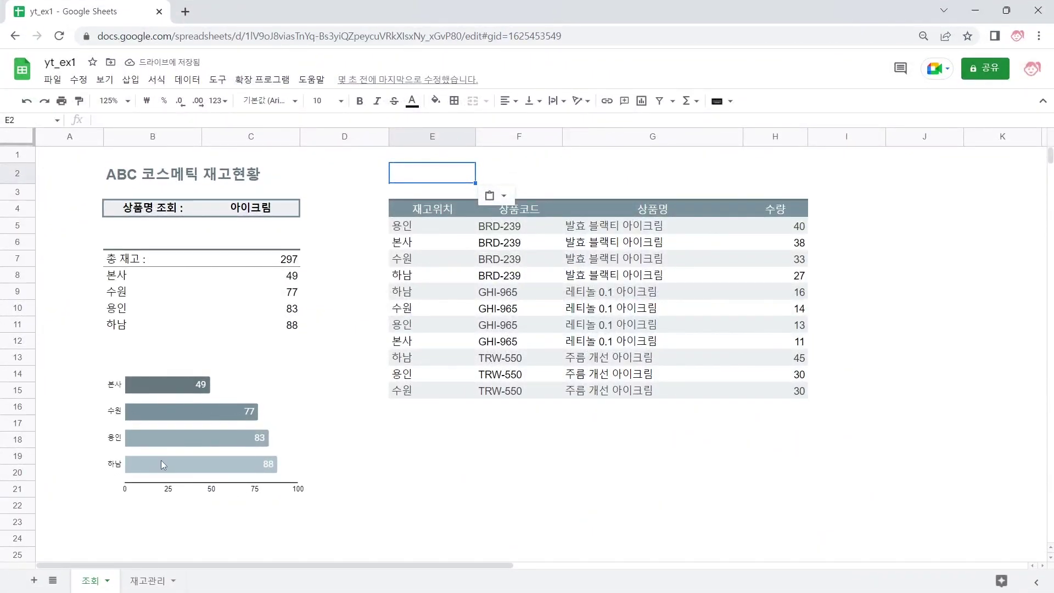
click(977, 7)
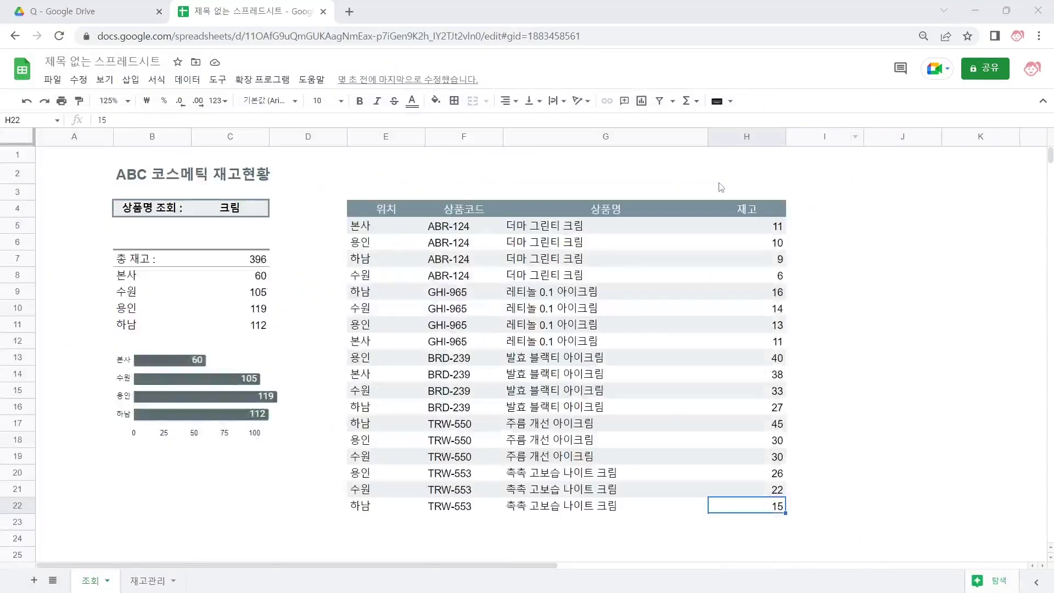
click(162, 375)
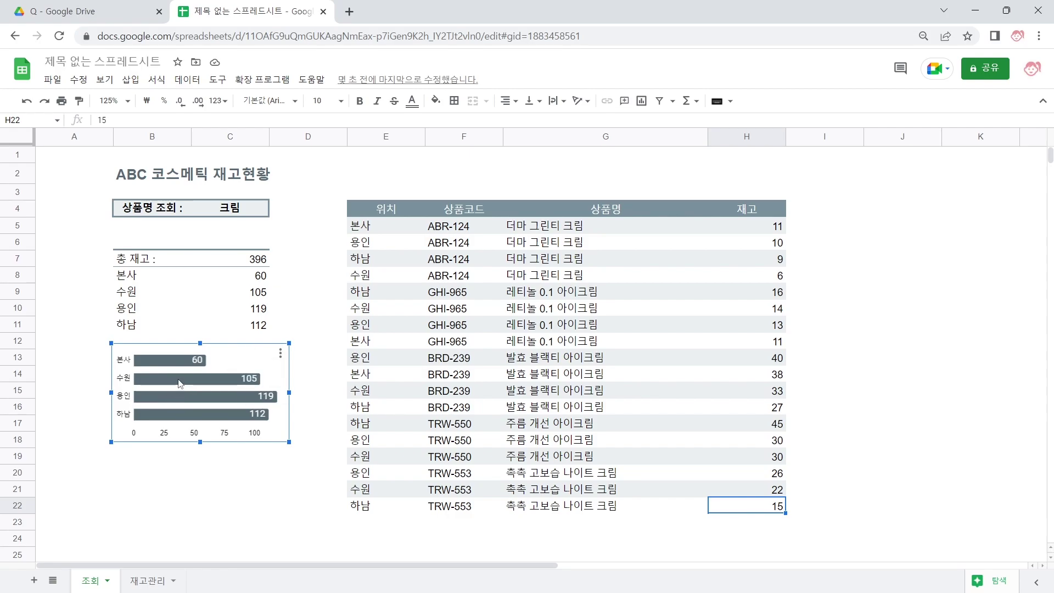
double_click(180, 383)
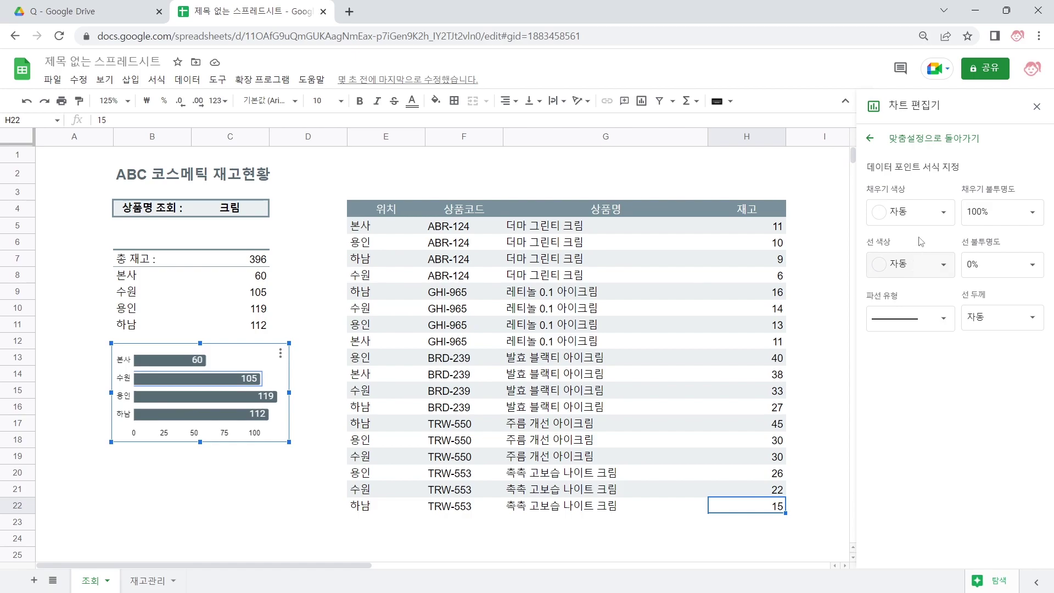
click(892, 219)
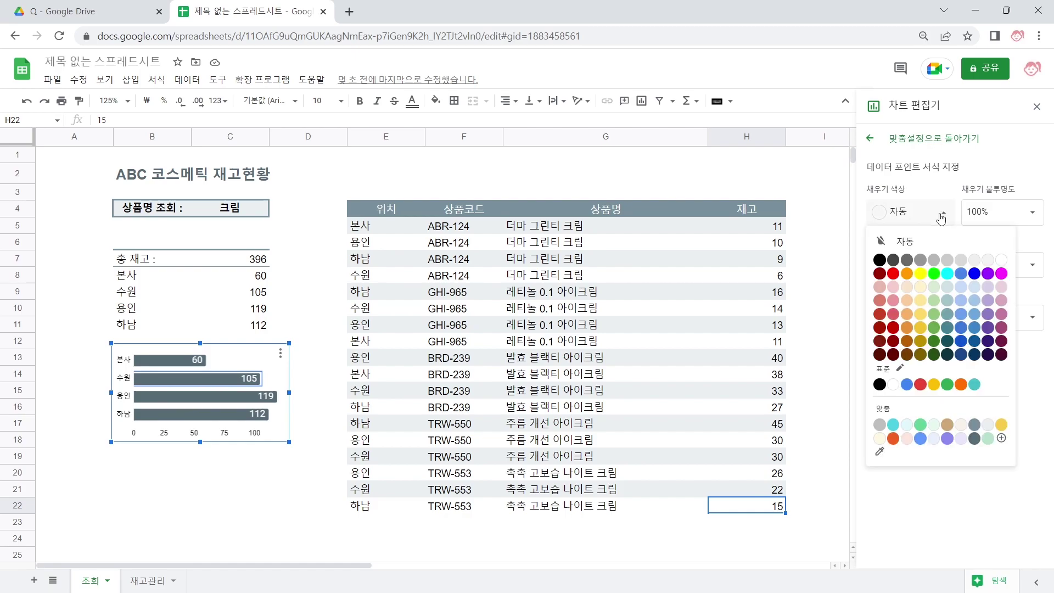
click(975, 426)
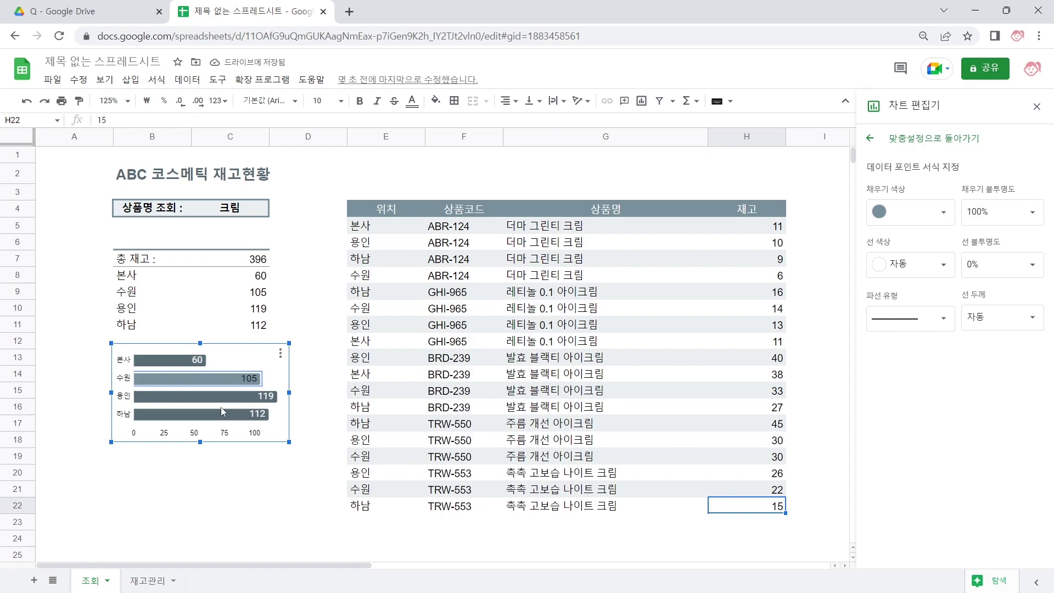
Add data point formatting for the 용인 bar and fill it with blue-gray #78909c.
click(867, 143)
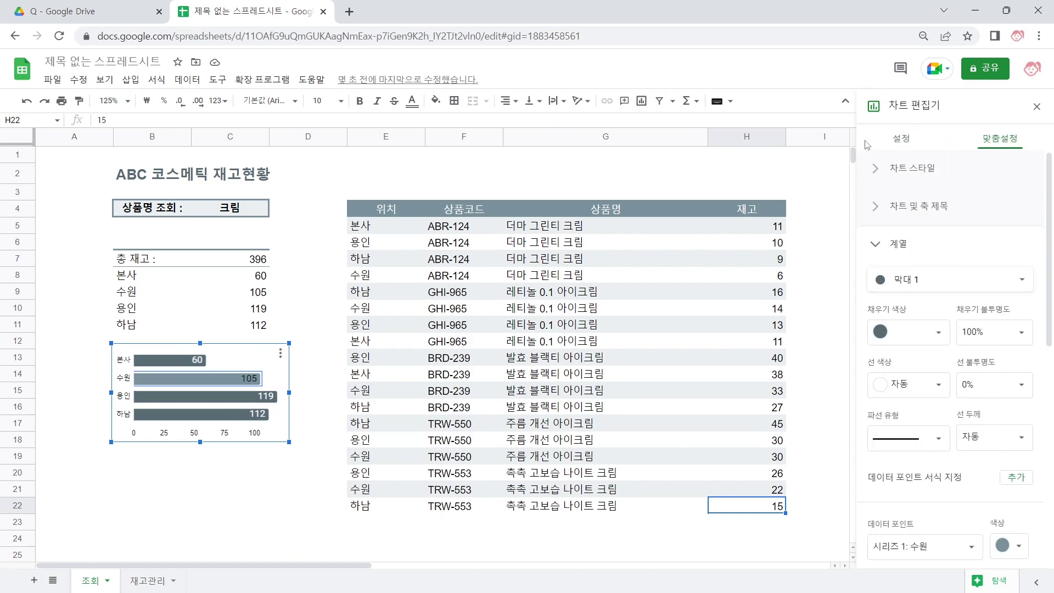
scroll(942, 505, down, 3)
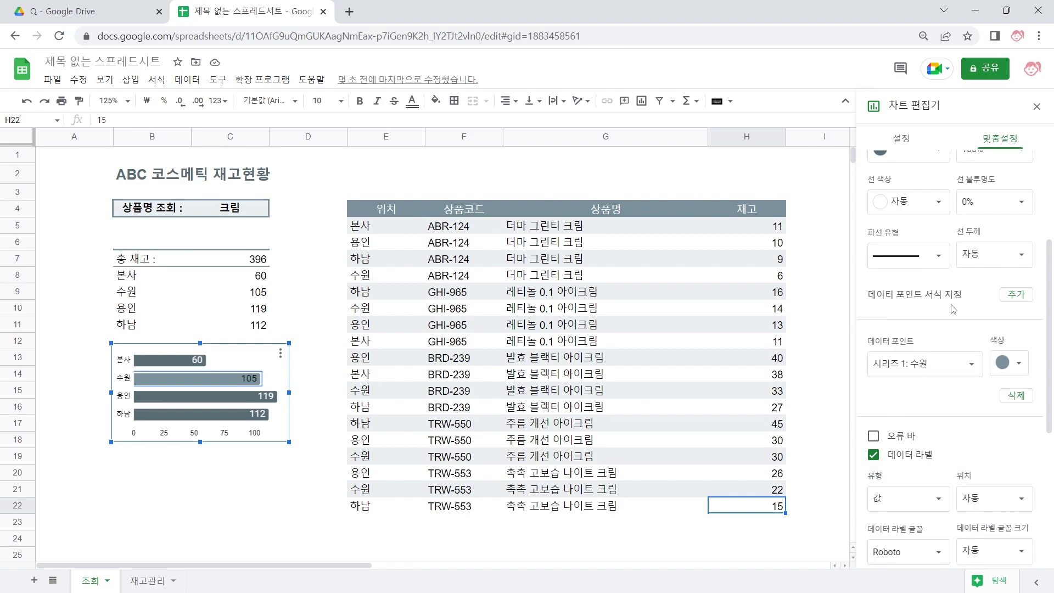
click(1020, 297)
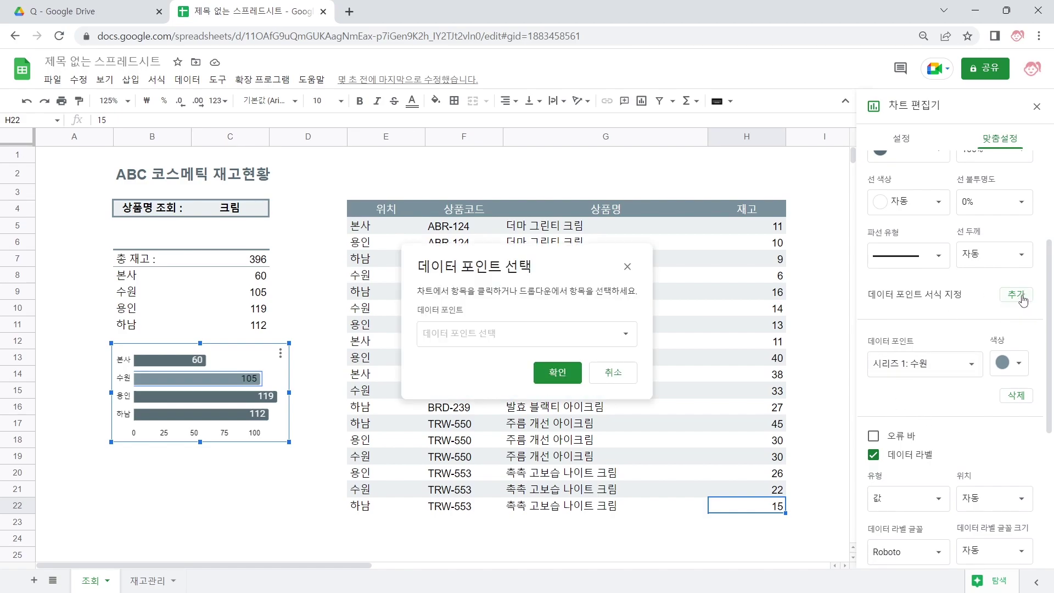
click(527, 336)
click(503, 373)
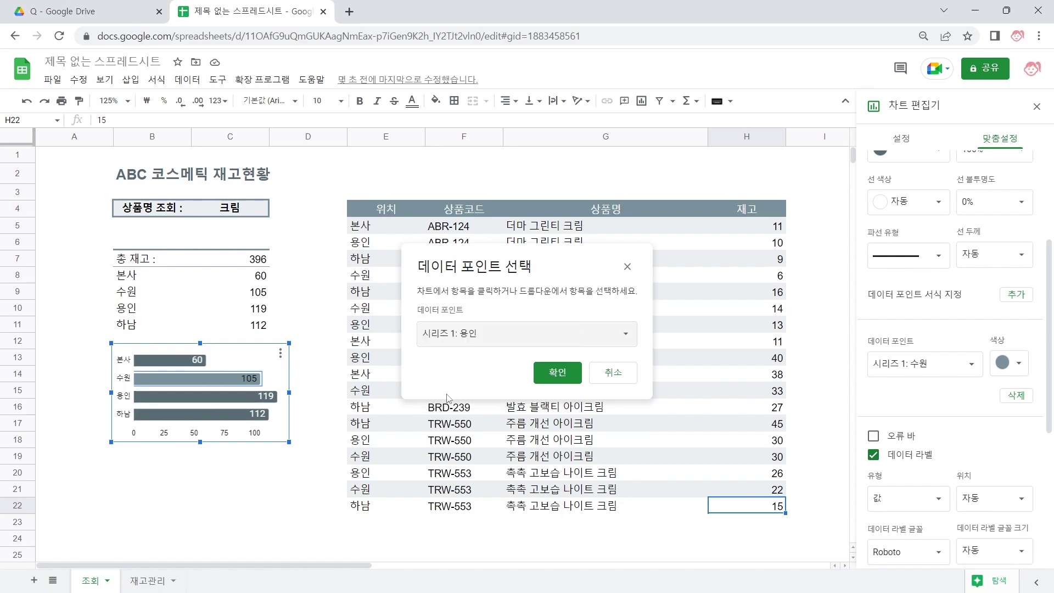
click(556, 373)
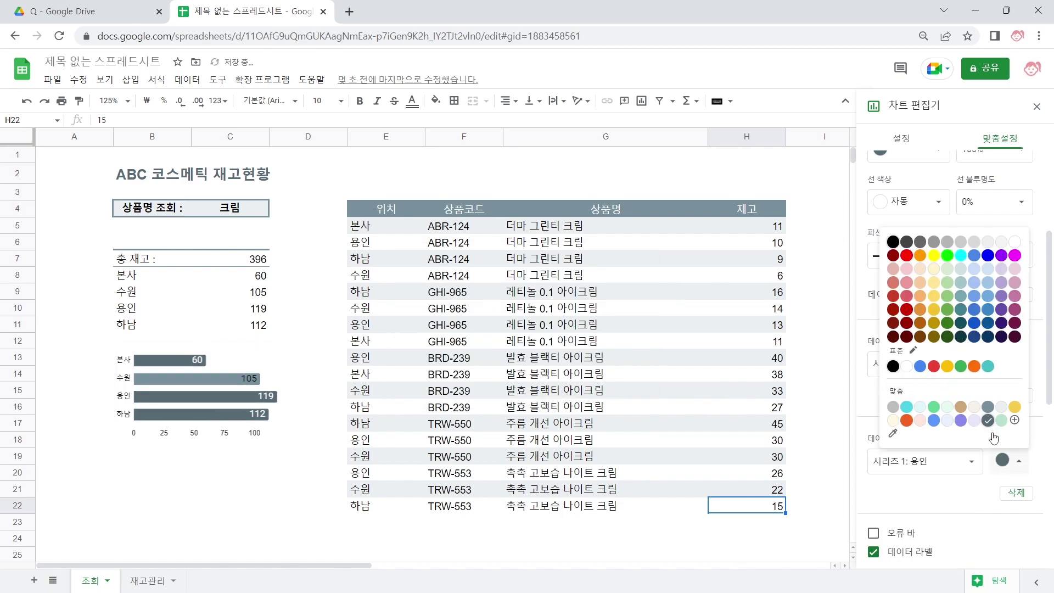
click(990, 409)
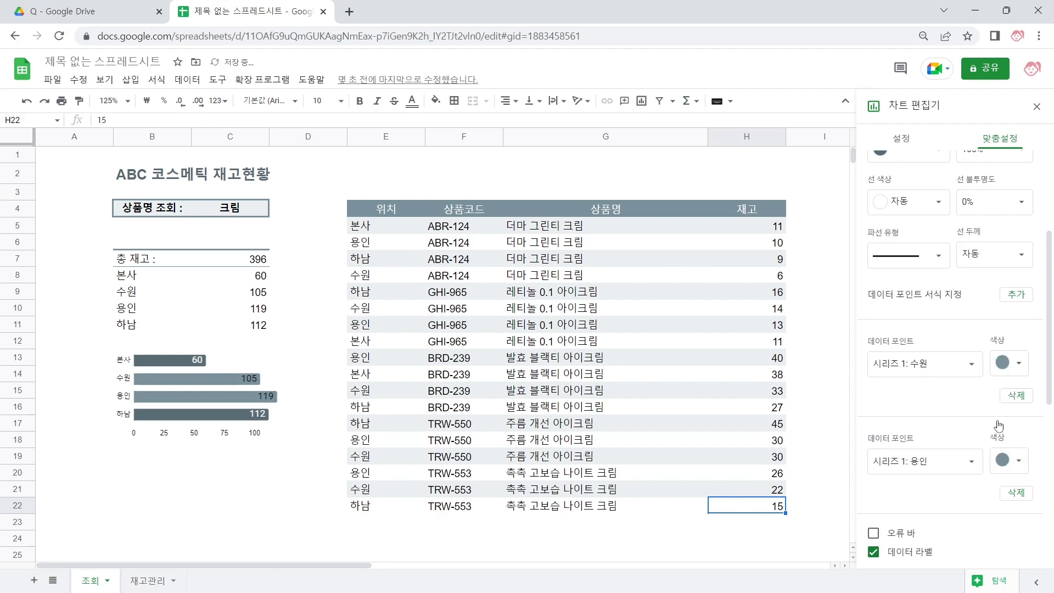
Recolor the 용인 bar with a lighter custom blue-gray.
click(1014, 457)
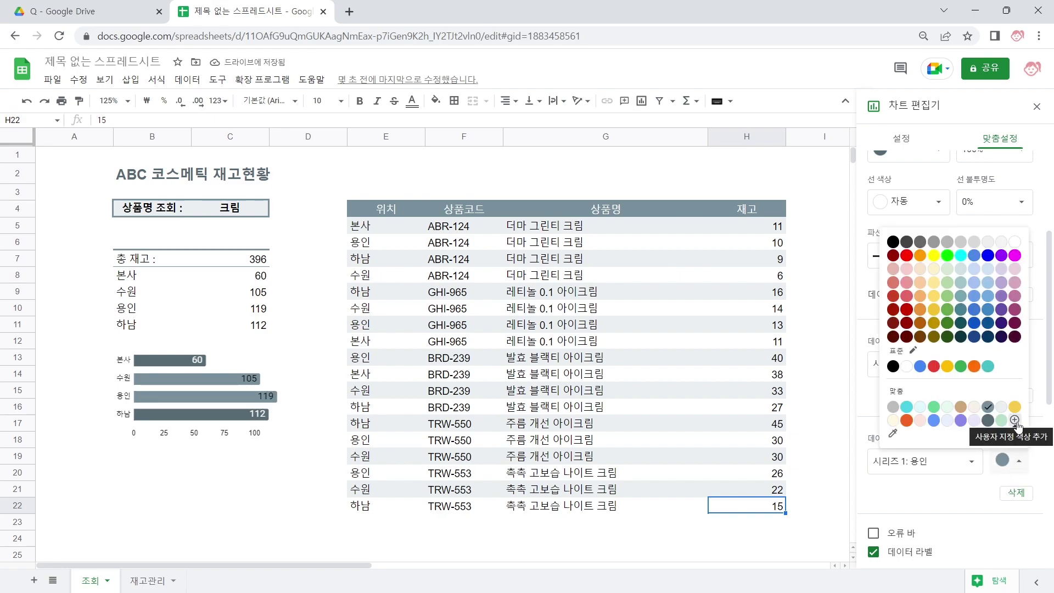
click(1015, 421)
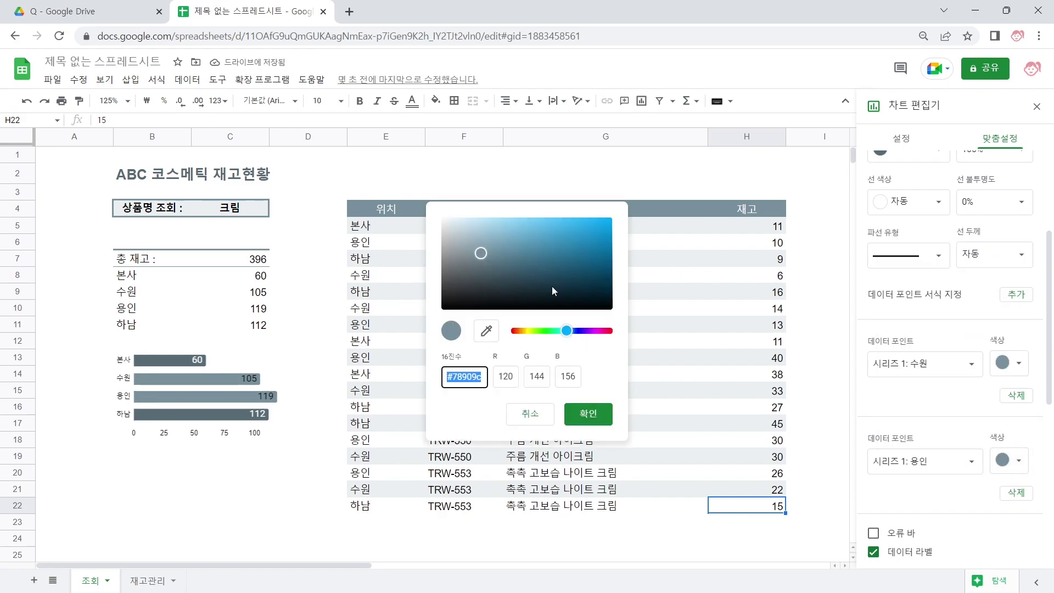
click(474, 241)
click(588, 413)
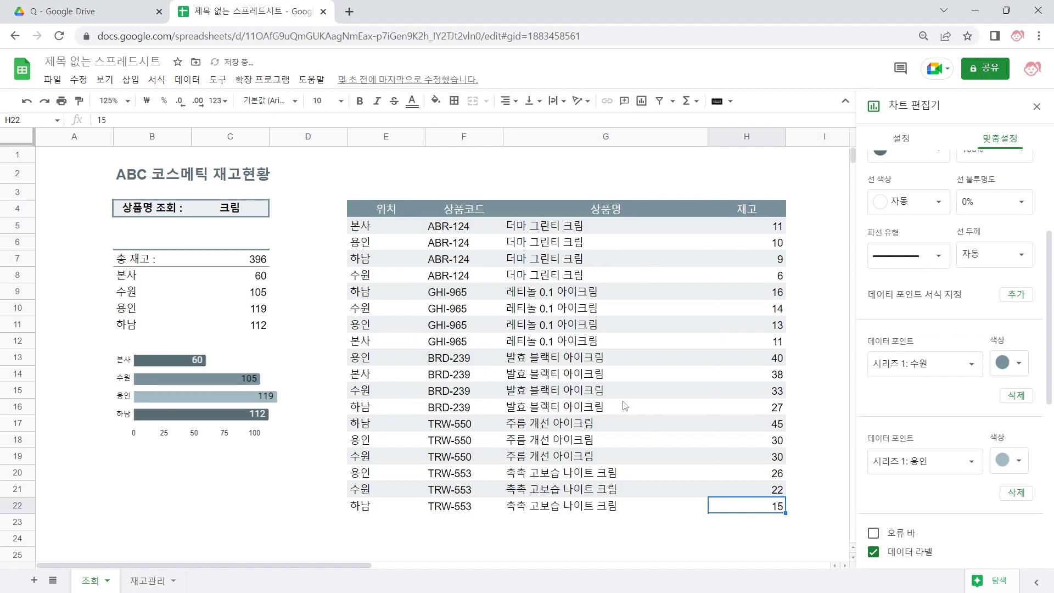
Add data point formatting for the 하남 bar and give it the same light blue-gray as 용인.
click(1023, 296)
click(549, 334)
click(514, 395)
click(558, 373)
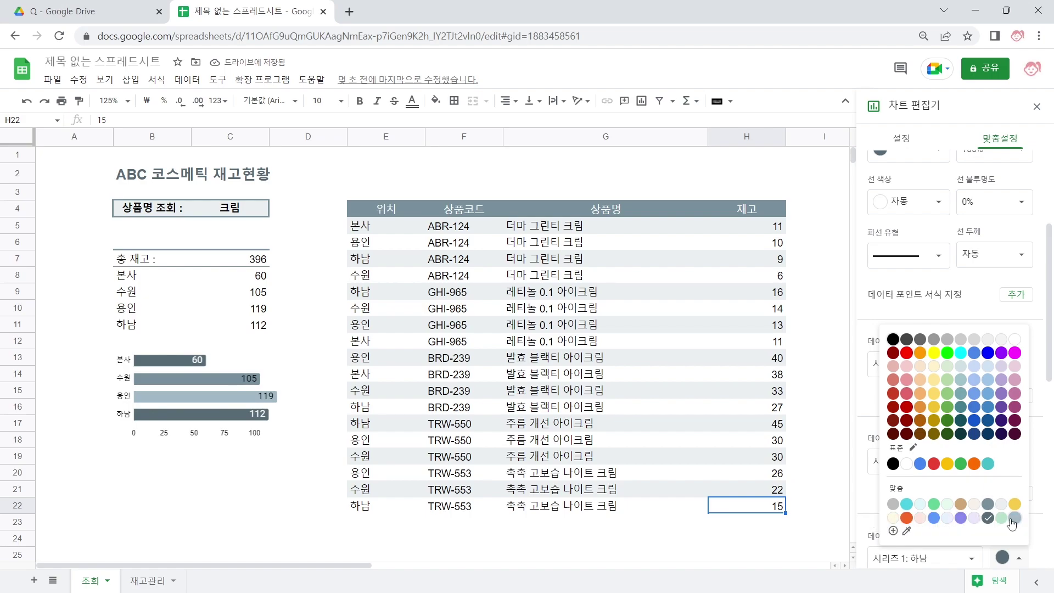
click(990, 517)
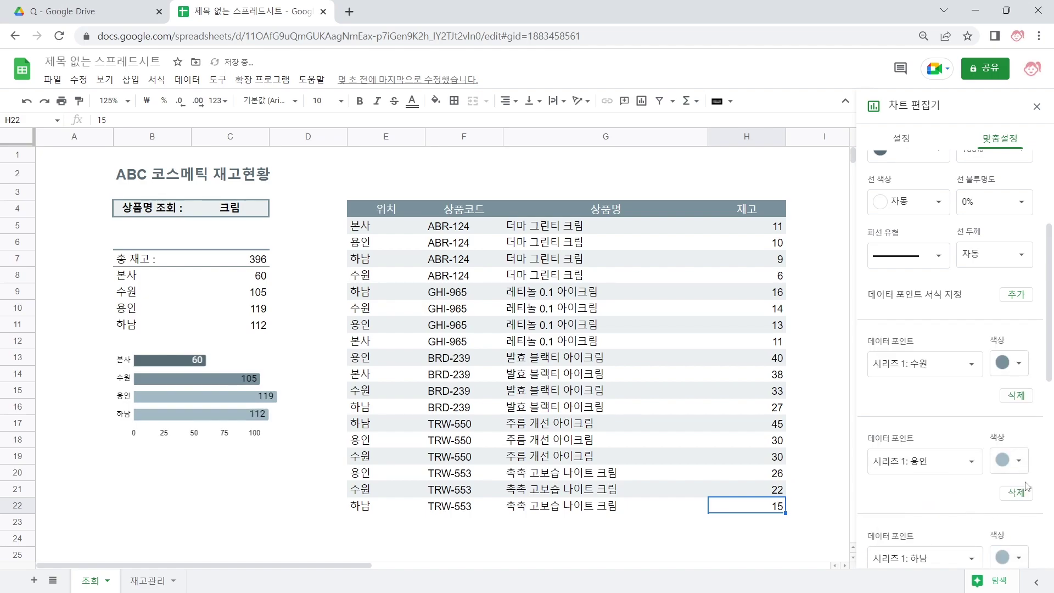
Recolor the 하남 bar with the custom pale gray #c8d3d9 and close the chart editor.
click(1019, 560)
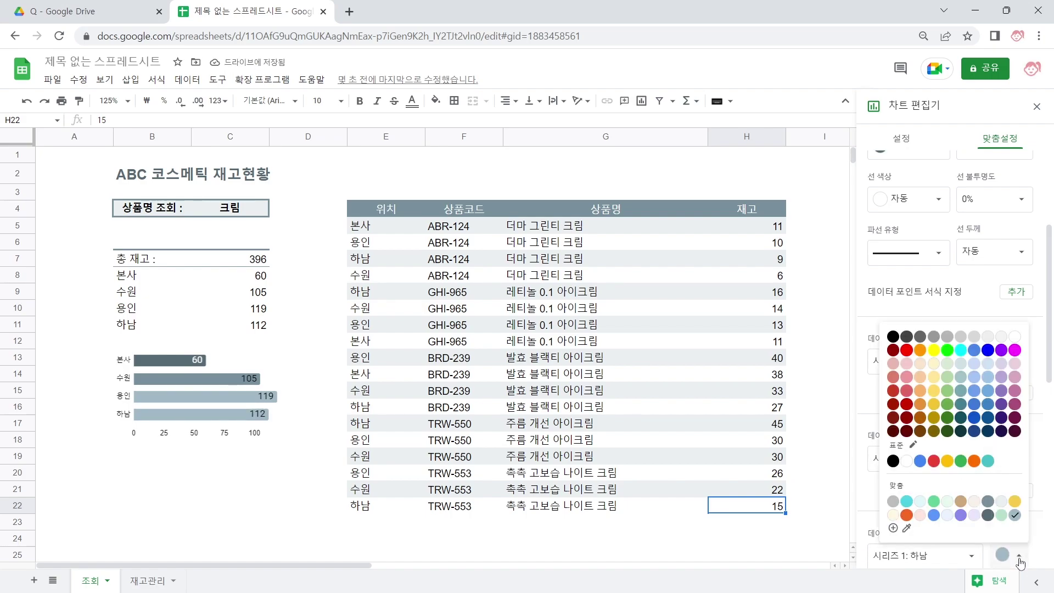
click(893, 528)
mouse_move(463, 244)
mouse_down()
mouse_move(466, 230)
mouse_move(464, 241)
mouse_move(456, 235)
mouse_up()
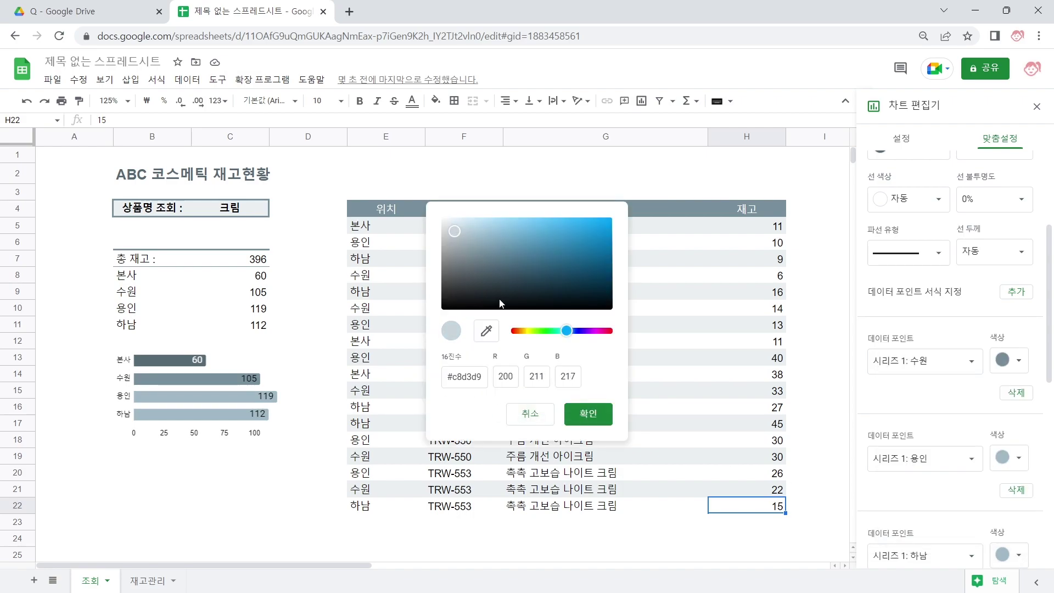
click(581, 414)
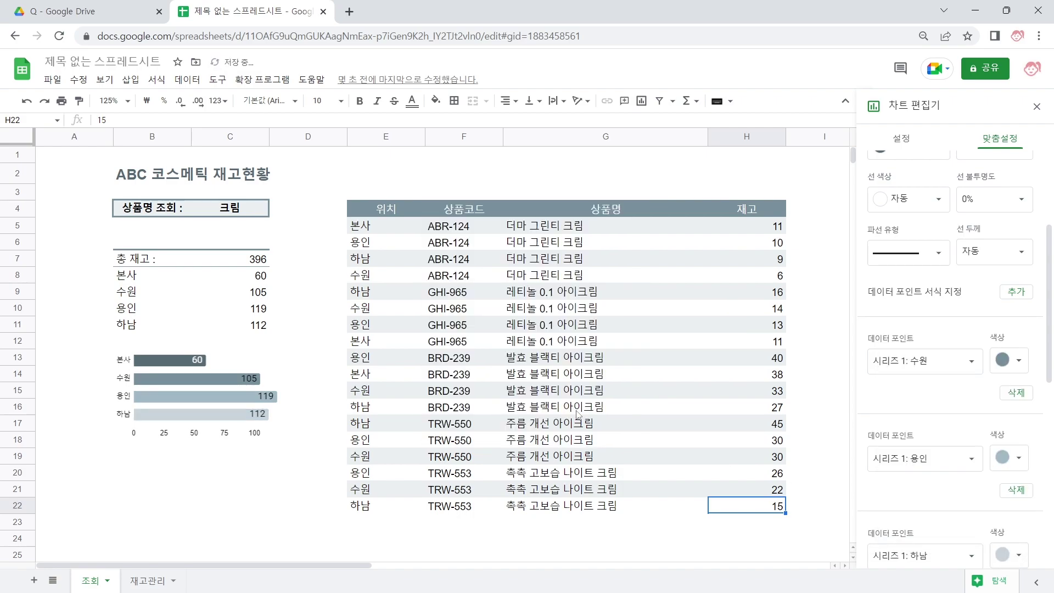
click(1041, 120)
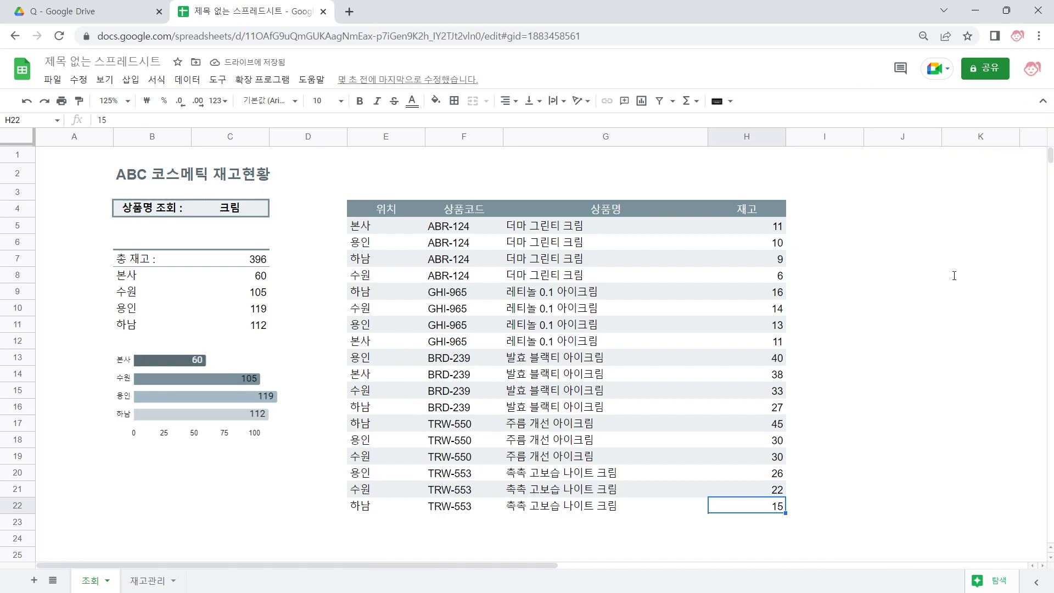
click(904, 363)
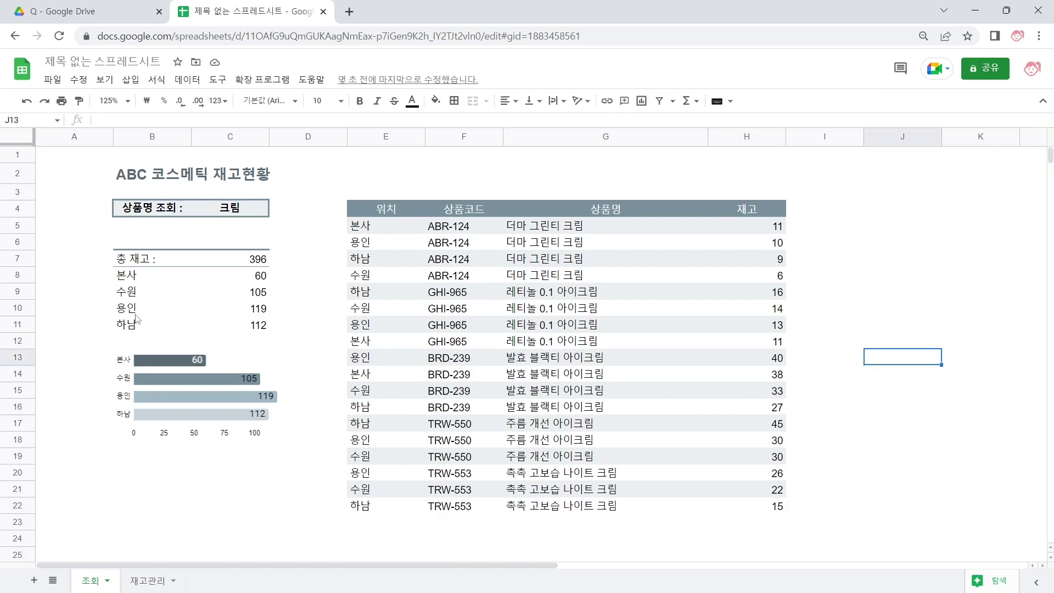